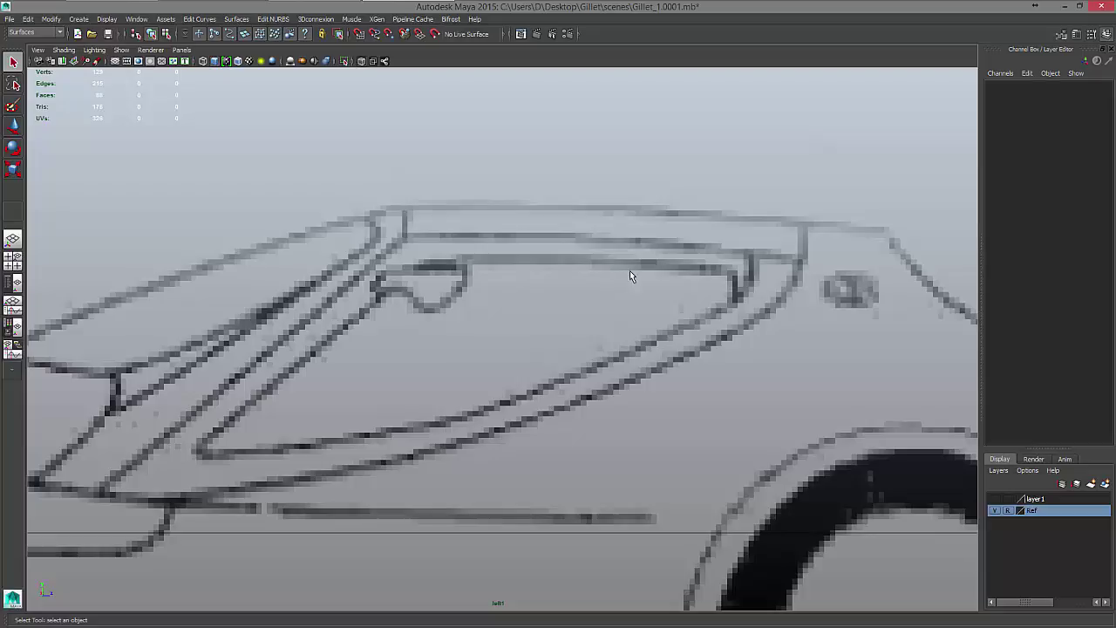
# Make layer1 visible over the side reference drawing and switch to the perspective view
pyautogui.moveTo(657, 268)
pyautogui.keyDown('alt'); pyautogui.mouseDown(button='right')
pyautogui.moveTo(630, 269)
pyautogui.moveTo(646, 269)
pyautogui.mouseUp(button='right'); pyautogui.keyUp('alt')
pyautogui.keyDown('alt'); pyautogui.moveTo(574, 302); pyautogui.dragTo(677, 243, button='middle'); pyautogui.keyUp('alt')
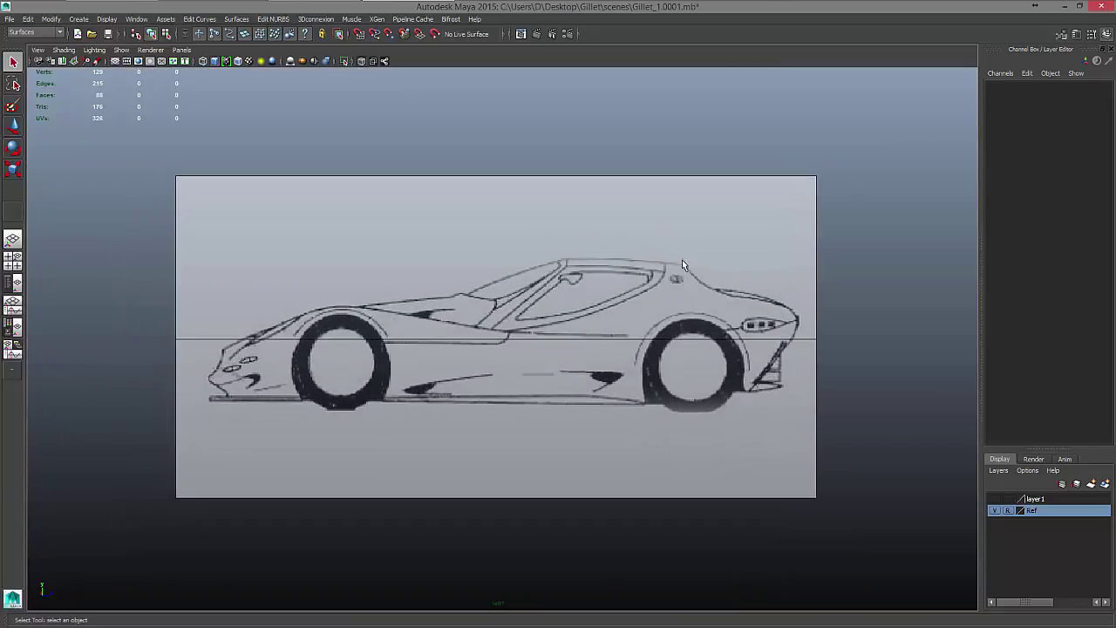
pyautogui.click(995, 499)
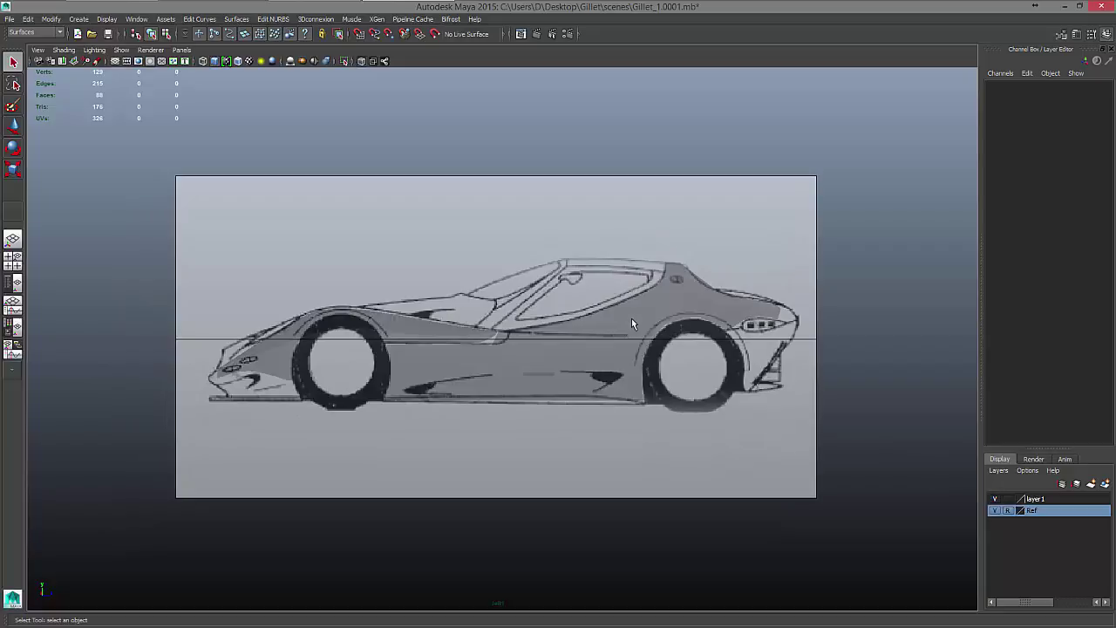
pyautogui.press('space')
pyautogui.moveTo(630, 316); pyautogui.dragTo(621, 293)
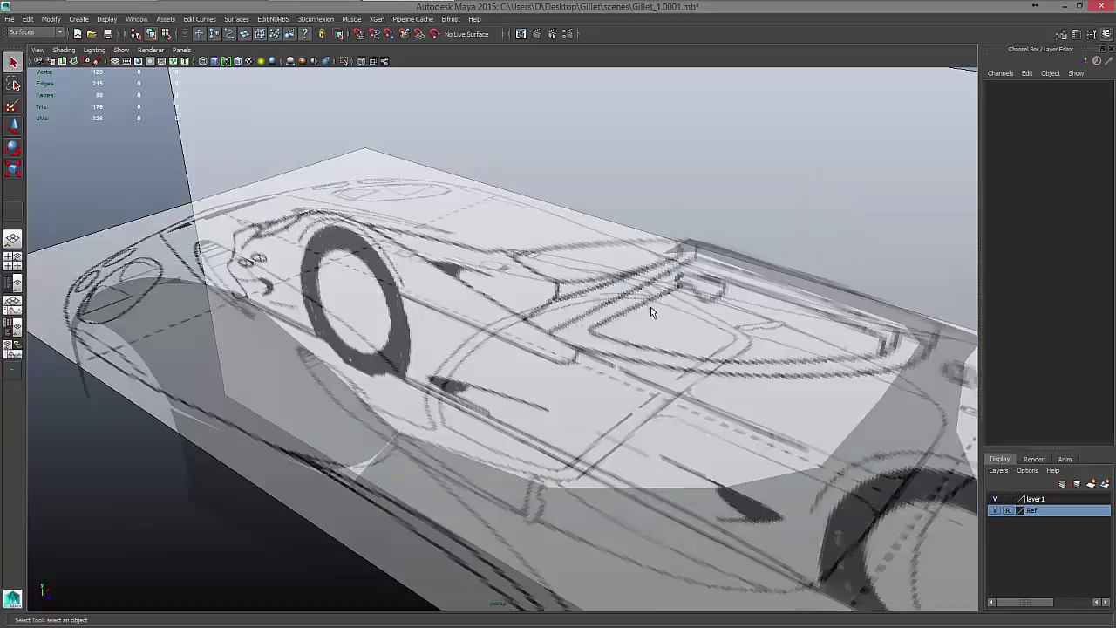
# Turn off X-Ray shading in the perspective view to display the car body mesh as opaque
pyautogui.keyDown('alt'); pyautogui.moveTo(650, 306); pyautogui.dragTo(588, 314, button='right'); pyautogui.keyUp('alt')
pyautogui.moveTo(587, 314)
pyautogui.keyDown('alt'); pyautogui.mouseDown()
pyautogui.moveTo(558, 333)
pyautogui.moveTo(630, 323)
pyautogui.mouseUp(); pyautogui.keyUp('alt')
pyautogui.moveTo(681, 328)
pyautogui.keyDown('alt'); pyautogui.mouseDown(button='middle')
pyautogui.moveTo(758, 320)
pyautogui.moveTo(882, 271)
pyautogui.mouseUp(button='middle'); pyautogui.keyUp('alt')
pyautogui.click(64, 50)
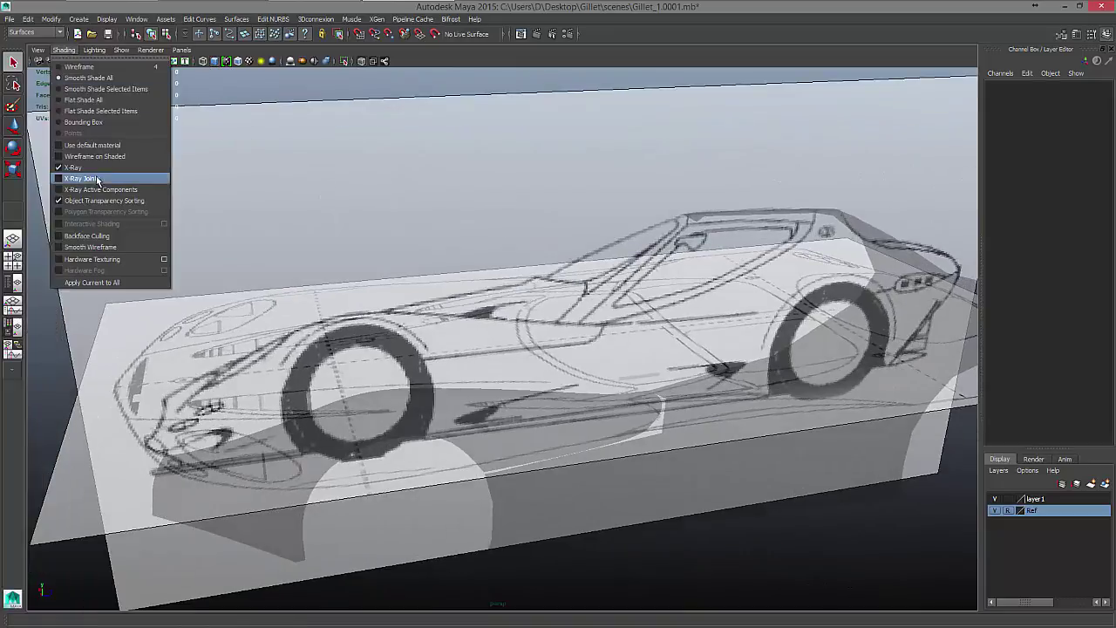
pyautogui.click(100, 178)
# Examine the front fender and the rear body mesh from several angles against the reference planes
pyautogui.keyDown('alt'); pyautogui.moveTo(464, 290); pyautogui.dragTo(468, 258, button='middle'); pyautogui.keyUp('alt')
pyautogui.keyDown('alt'); pyautogui.moveTo(514, 313); pyautogui.dragTo(433, 303); pyautogui.keyUp('alt')
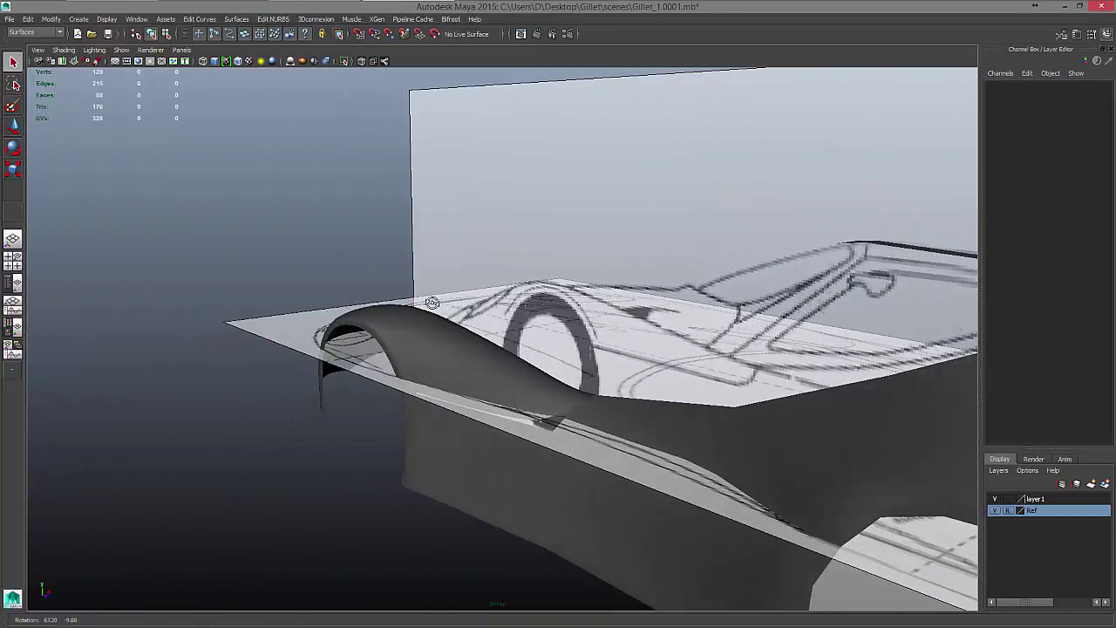
pyautogui.keyDown('alt'); pyautogui.moveTo(433, 304); pyautogui.dragTo(389, 258, button='middle'); pyautogui.keyUp('alt')
pyautogui.click(655, 399)
pyautogui.moveTo(656, 399)
pyautogui.keyDown('alt'); pyautogui.mouseDown()
pyautogui.moveTo(745, 423)
pyautogui.moveTo(651, 403)
pyautogui.moveTo(690, 402)
pyautogui.moveTo(649, 409)
pyautogui.mouseUp(); pyautogui.keyUp('alt')
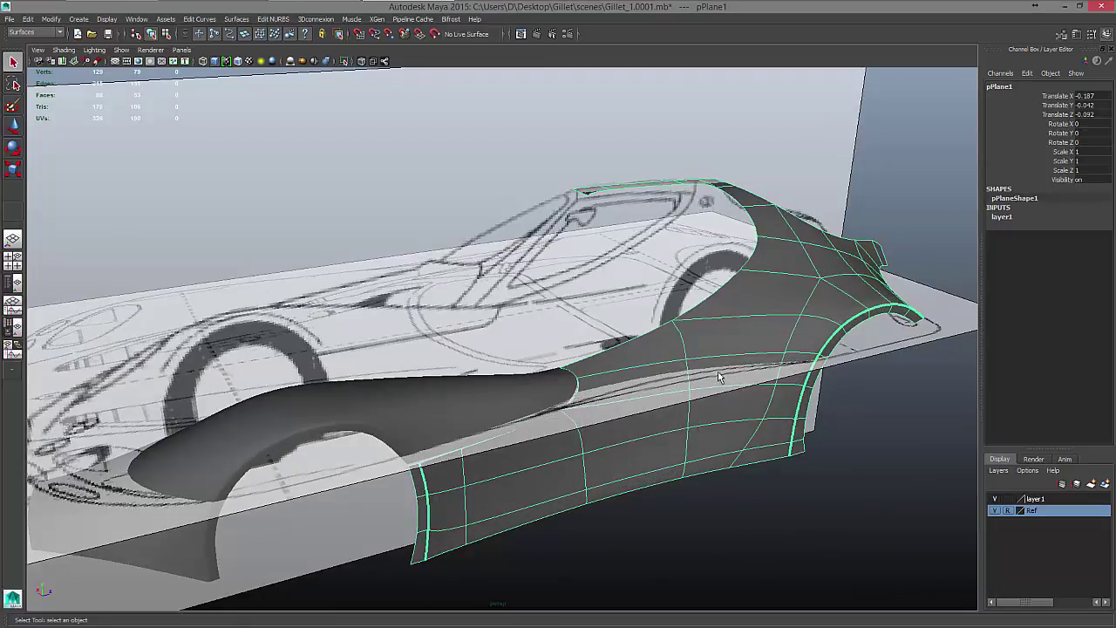
pyautogui.keyDown('alt'); pyautogui.moveTo(770, 381); pyautogui.dragTo(670, 403); pyautogui.keyUp('alt')
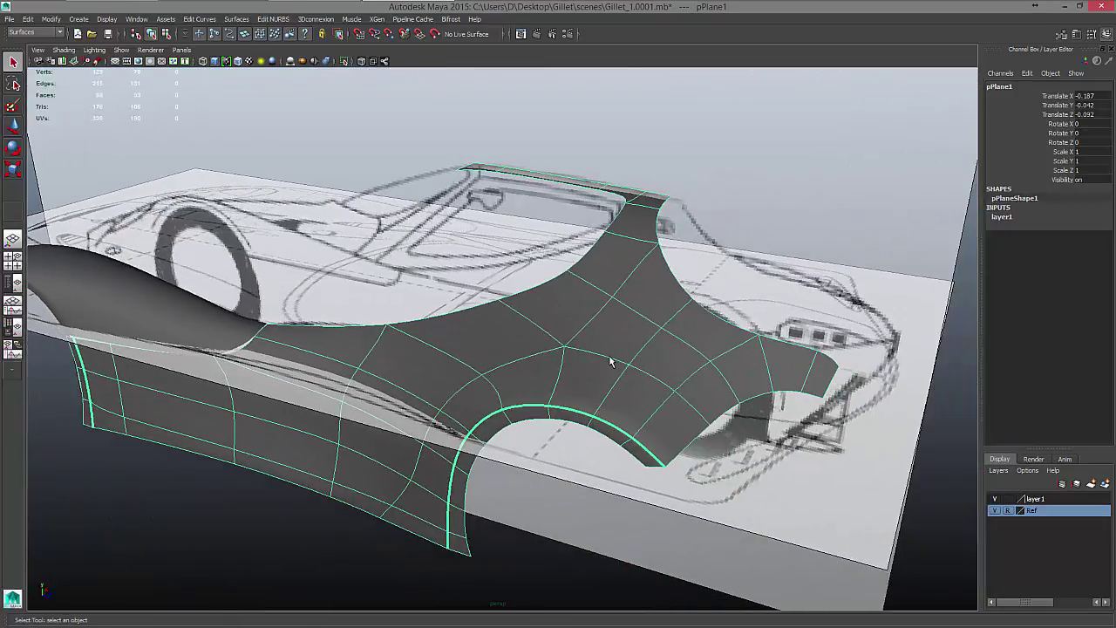
pyautogui.keyDown('alt'); pyautogui.moveTo(747, 447); pyautogui.dragTo(702, 426); pyautogui.keyUp('alt')
pyautogui.click(689, 467)
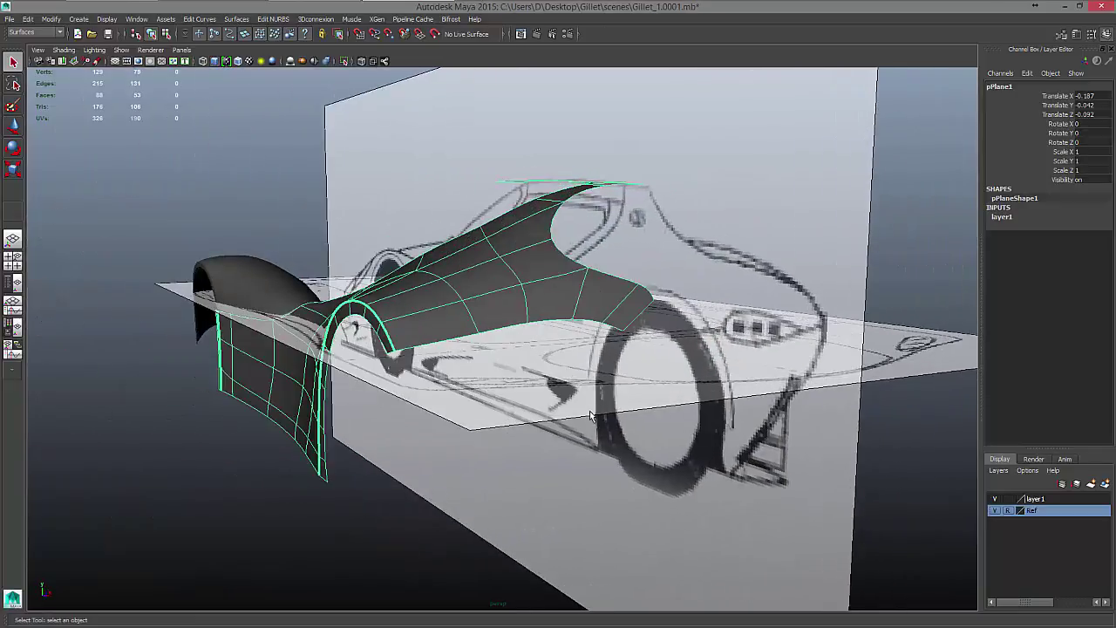
pyautogui.keyDown('alt'); pyautogui.moveTo(682, 463); pyautogui.dragTo(612, 400); pyautogui.keyUp('alt')
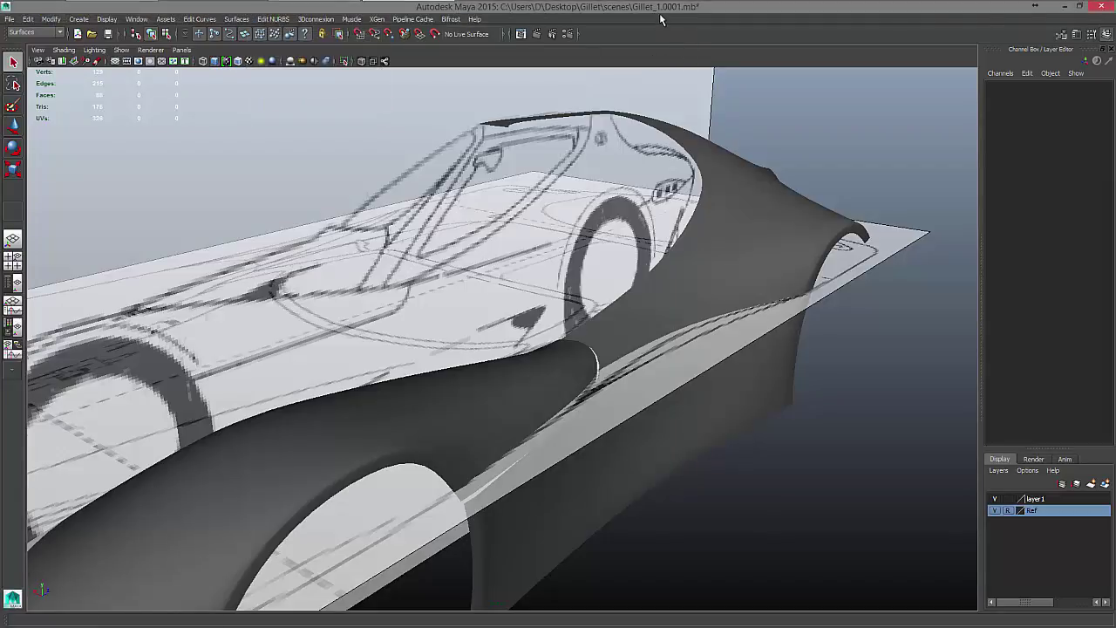
# Compare the model with the car reference photos in Windows Photo Viewer, moving on to the red car photo, and close the viewer
pyautogui.moveTo(722, 8); pyautogui.dragTo(743, 48)
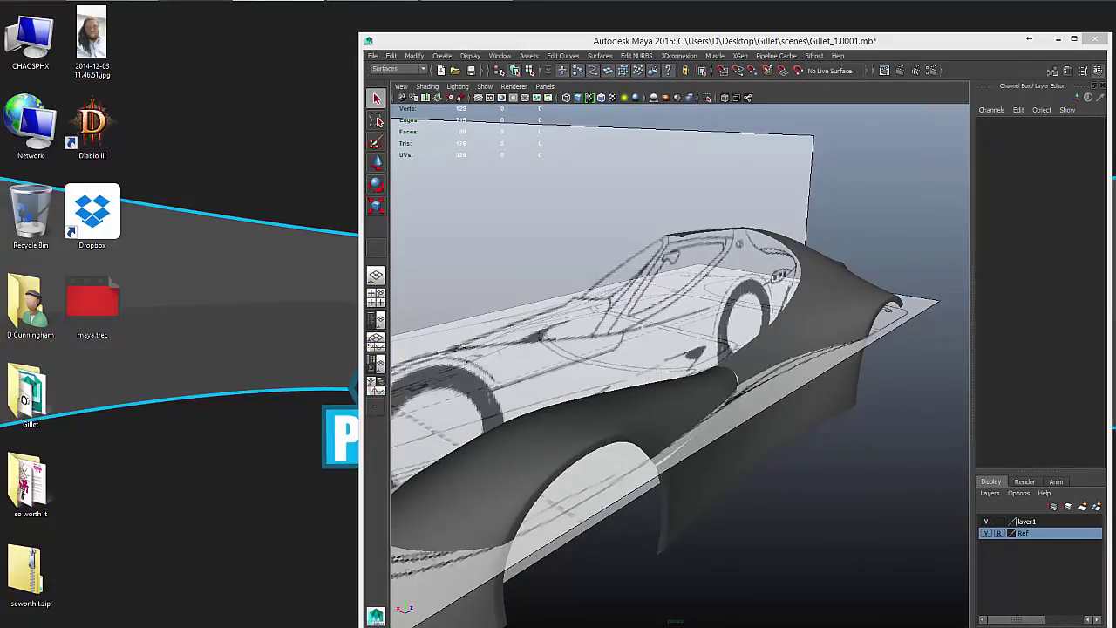
pyautogui.doubleClick(897, 42)
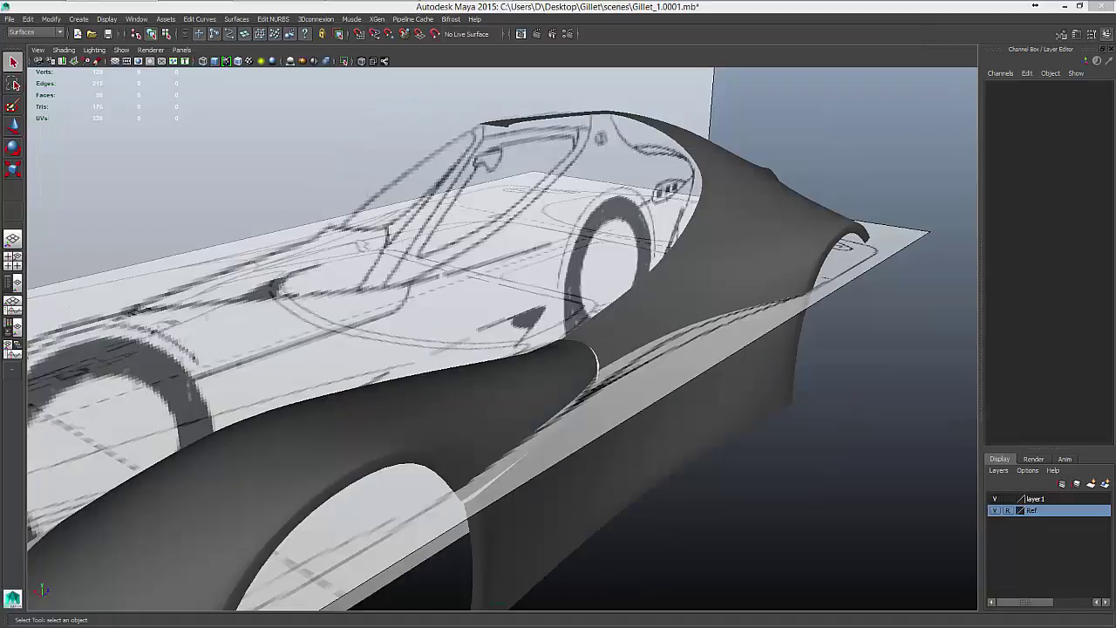
pyautogui.moveTo(764, 232); pyautogui.dragTo(688, 150)
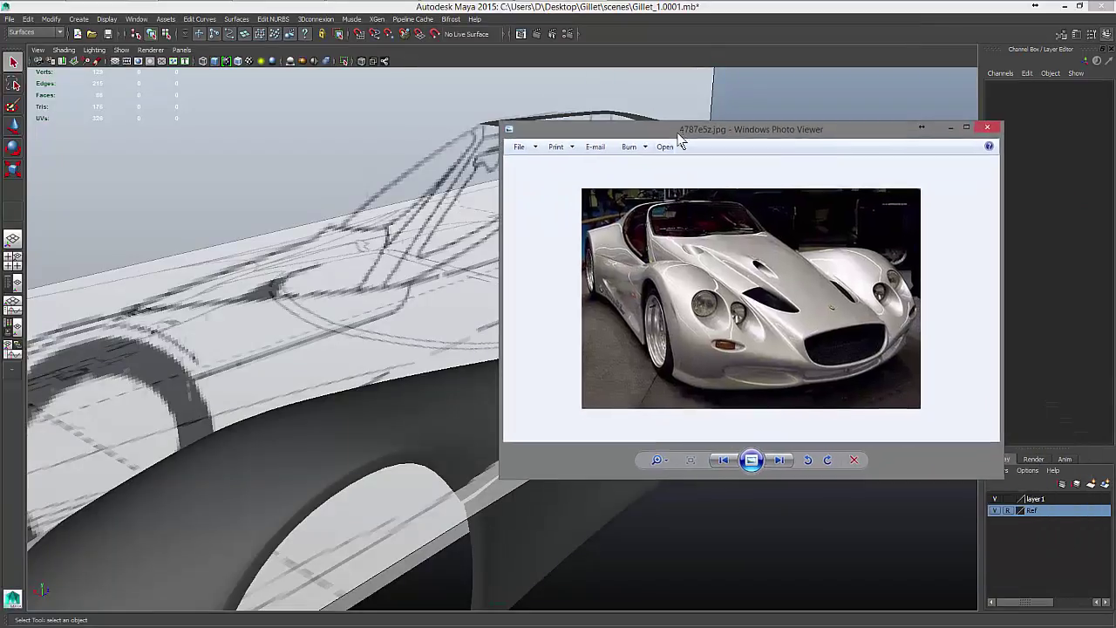
pyautogui.keyDown('alt'); pyautogui.moveTo(439, 373); pyautogui.dragTo(276, 294, button='middle'); pyautogui.keyUp('alt')
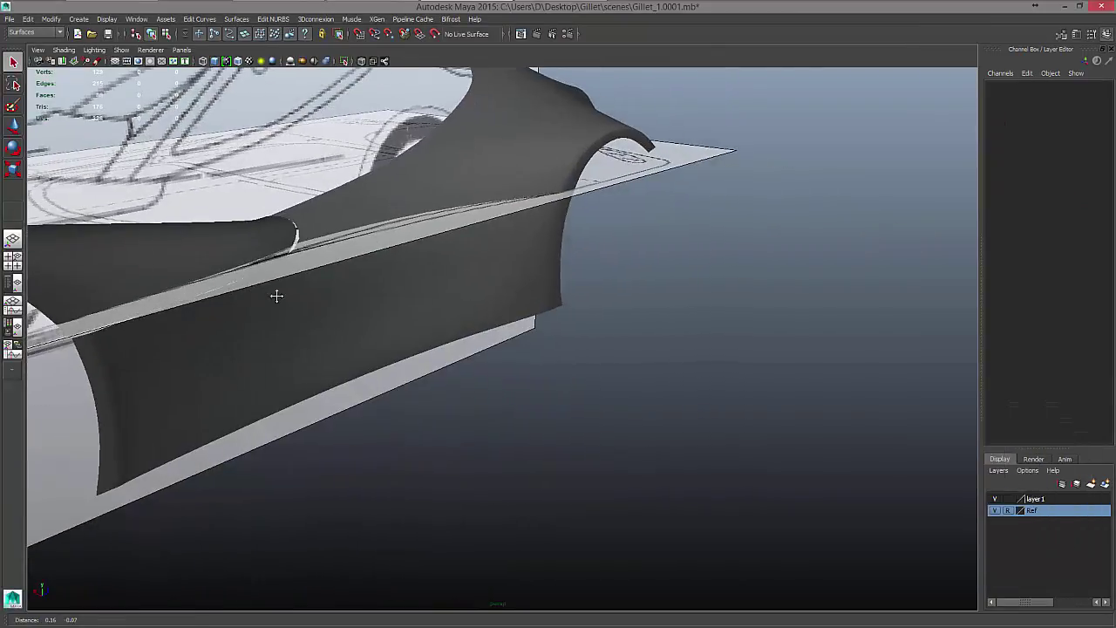
pyautogui.keyDown('alt'); pyautogui.moveTo(593, 317); pyautogui.dragTo(428, 19, button='right'); pyautogui.keyUp('alt')
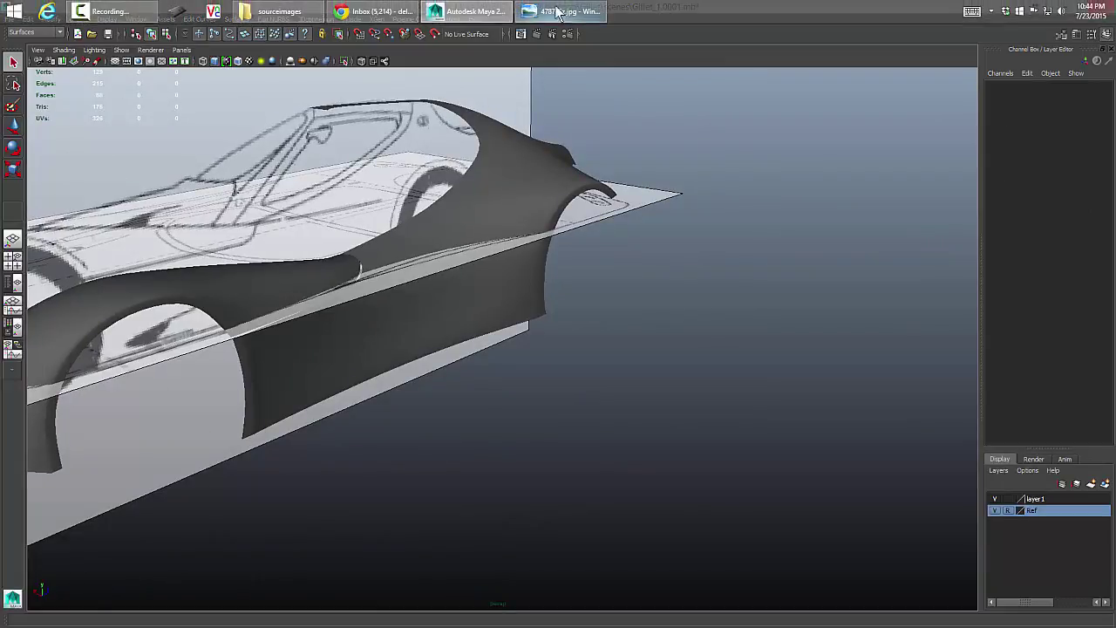
pyautogui.click(567, 12)
pyautogui.click(780, 460)
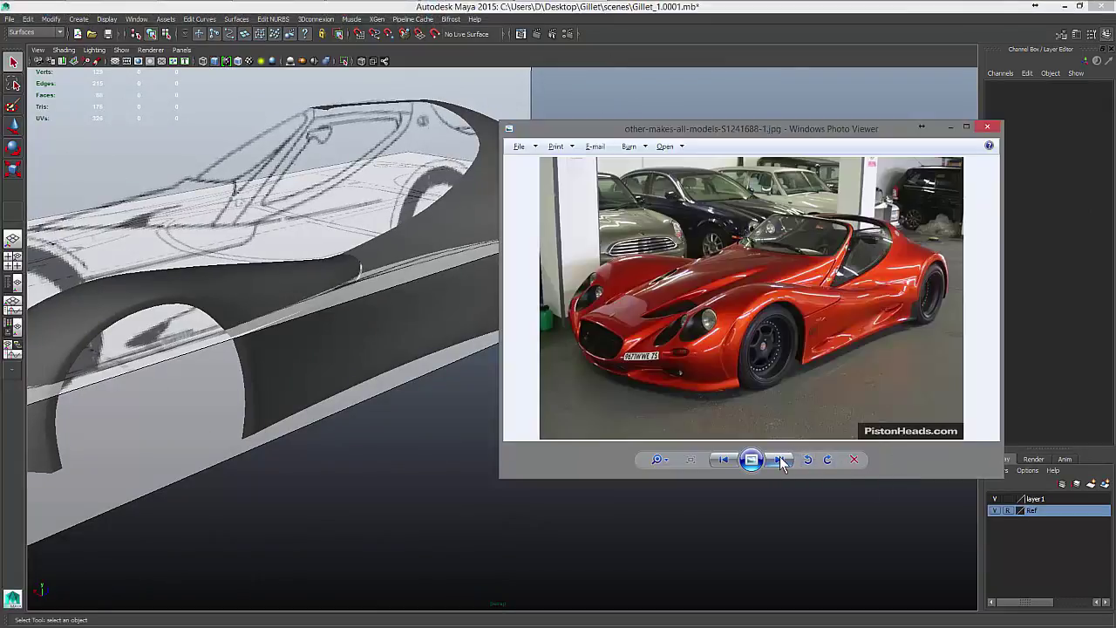
pyautogui.moveTo(775, 130); pyautogui.dragTo(884, 100)
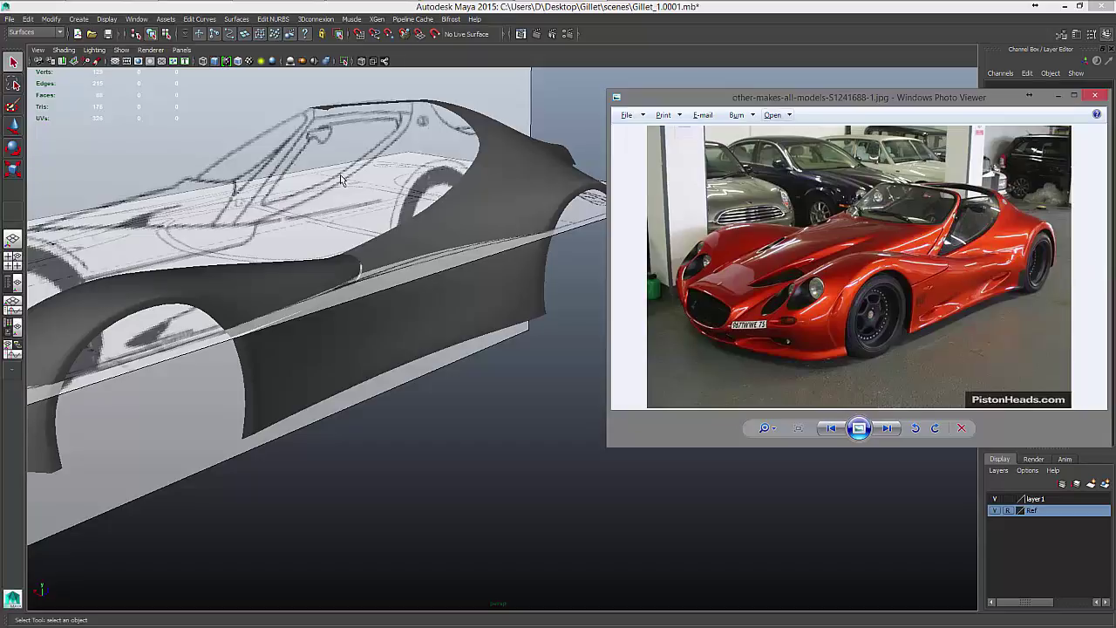
pyautogui.click(1094, 98)
# Switch to the perspective, Hypergraph and Graph Editor layout and replace the Graph Editor with the persp camera view
pyautogui.keyDown('alt'); pyautogui.moveTo(745, 256); pyautogui.dragTo(702, 299); pyautogui.keyUp('alt')
pyautogui.press('space')
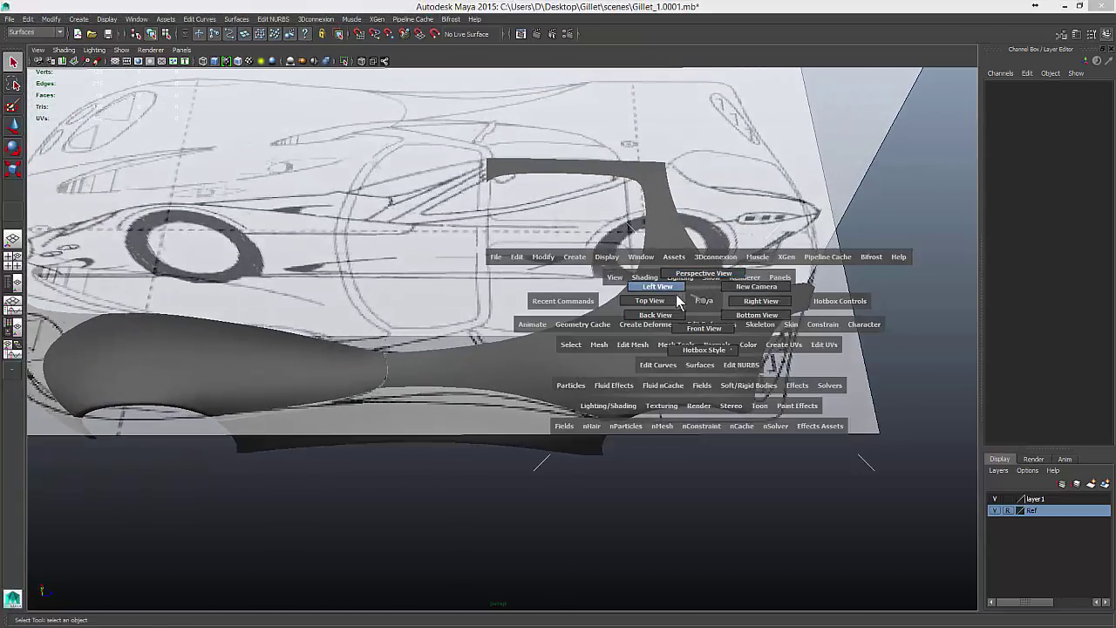
pyautogui.press('space')
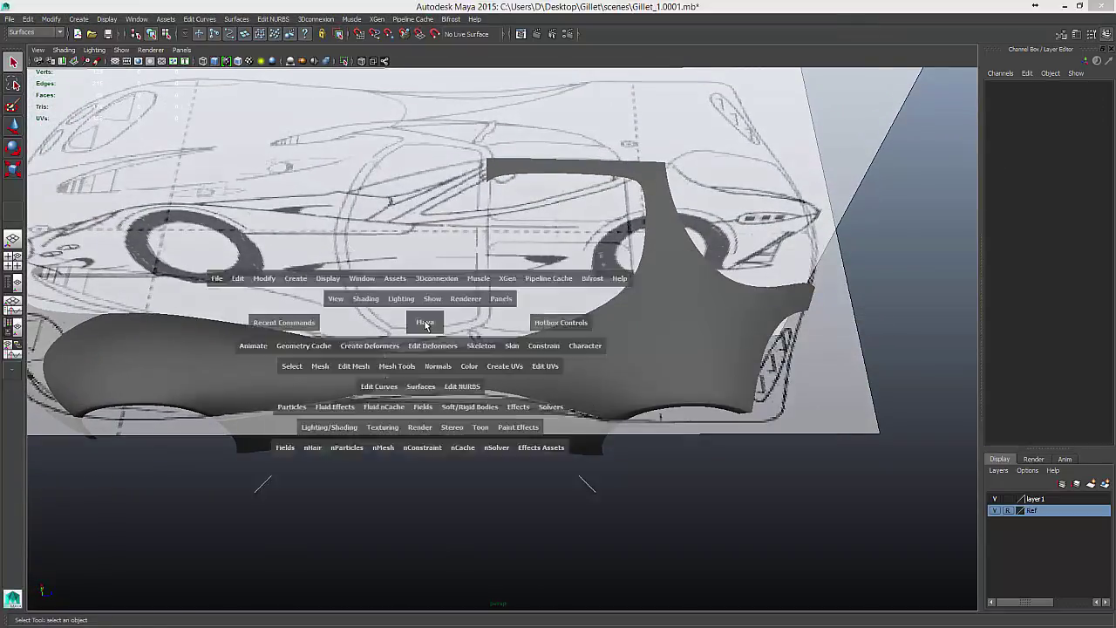
pyautogui.click(12, 349)
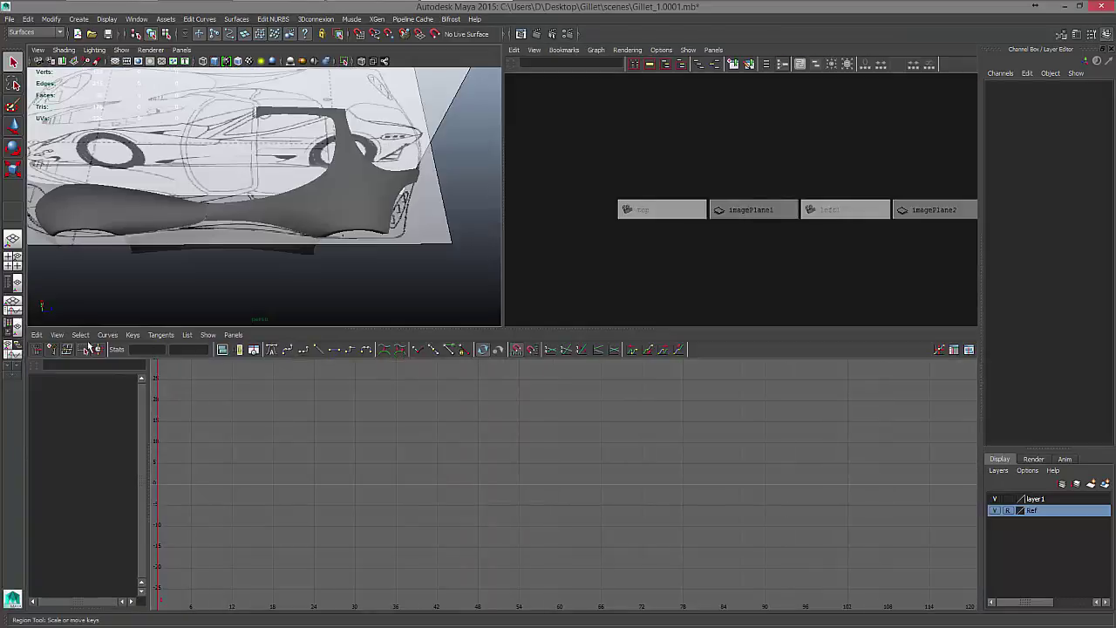
pyautogui.click(232, 336)
pyautogui.moveTo(234, 346)
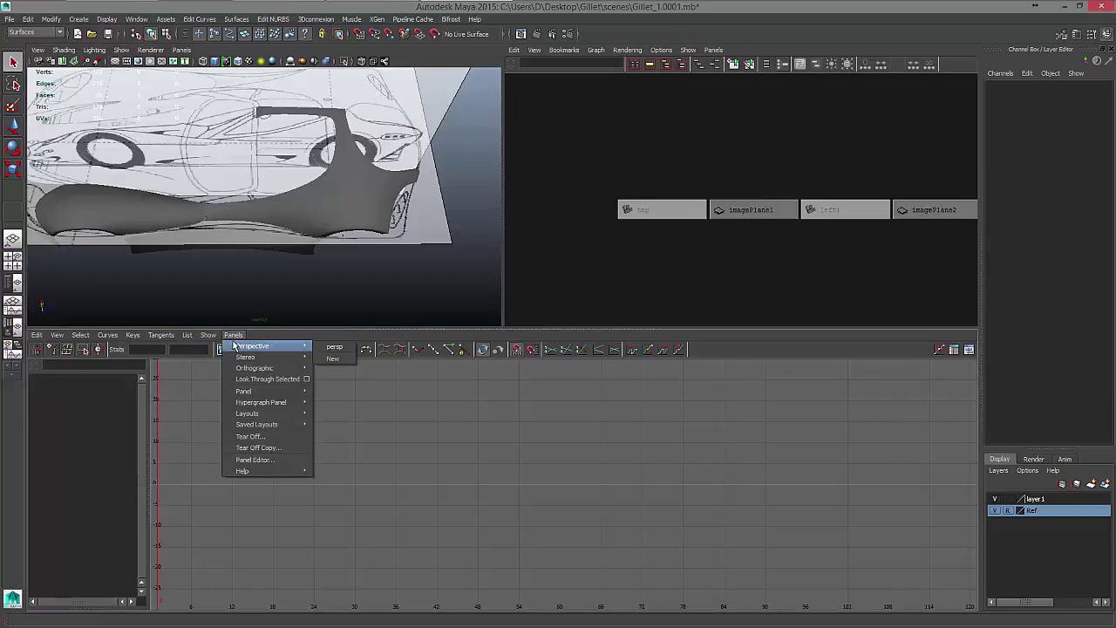
pyautogui.click(332, 348)
# Change the viewport beside the Hypergraph from perspective to the orthographic top view
pyautogui.keyDown('alt'); pyautogui.moveTo(505, 426); pyautogui.dragTo(528, 434); pyautogui.keyUp('alt')
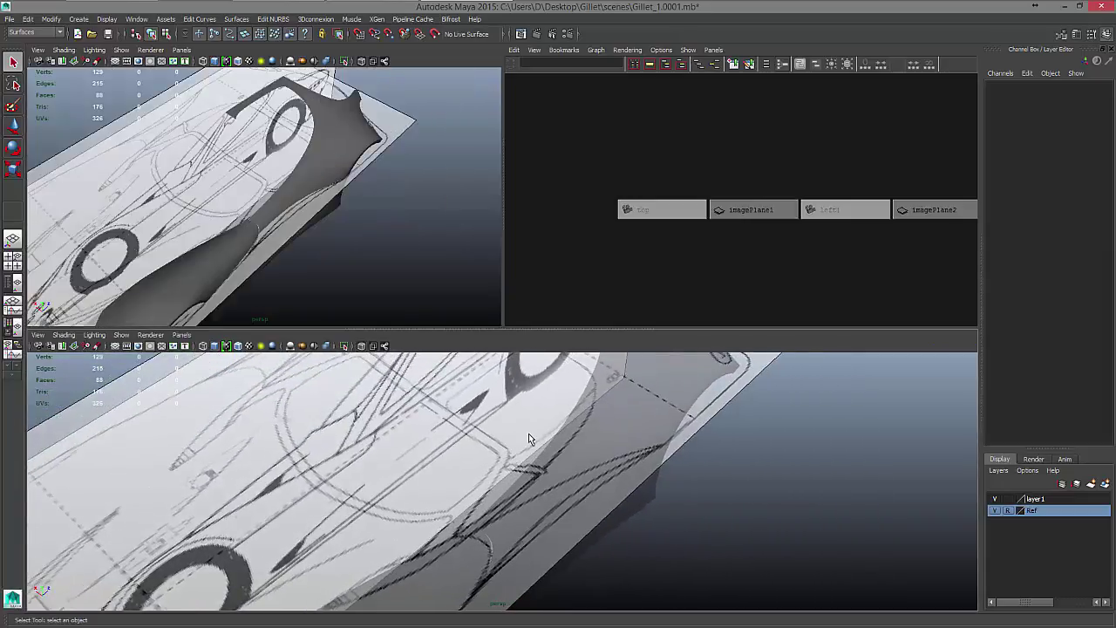
pyautogui.keyDown('alt'); pyautogui.moveTo(529, 433); pyautogui.dragTo(741, 450, button='middle'); pyautogui.keyUp('alt')
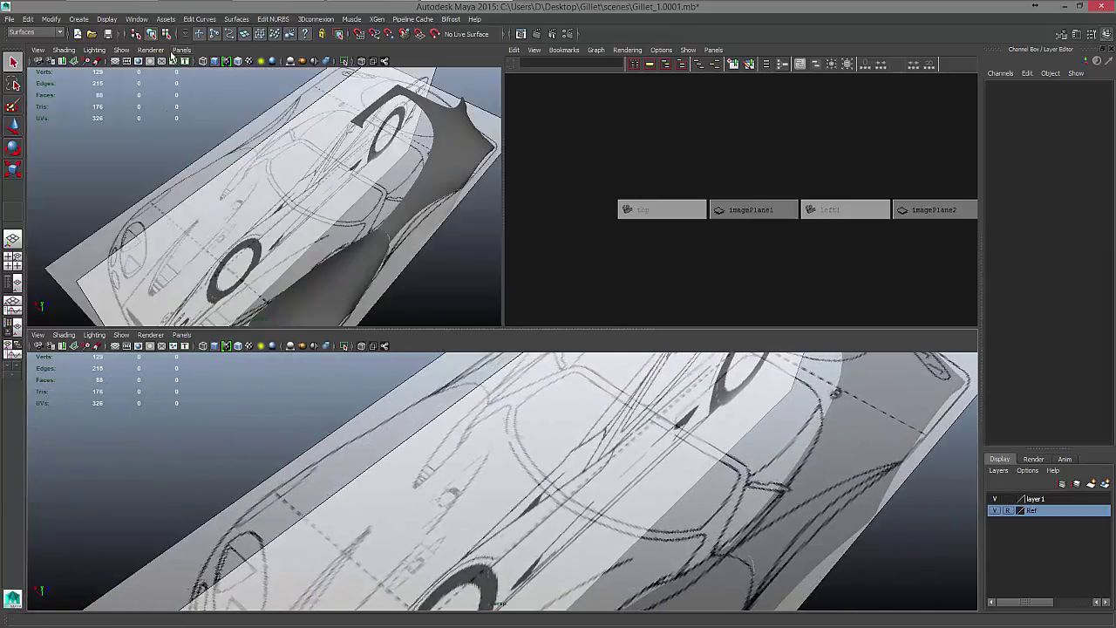
pyautogui.click(182, 50)
pyautogui.click(154, 50)
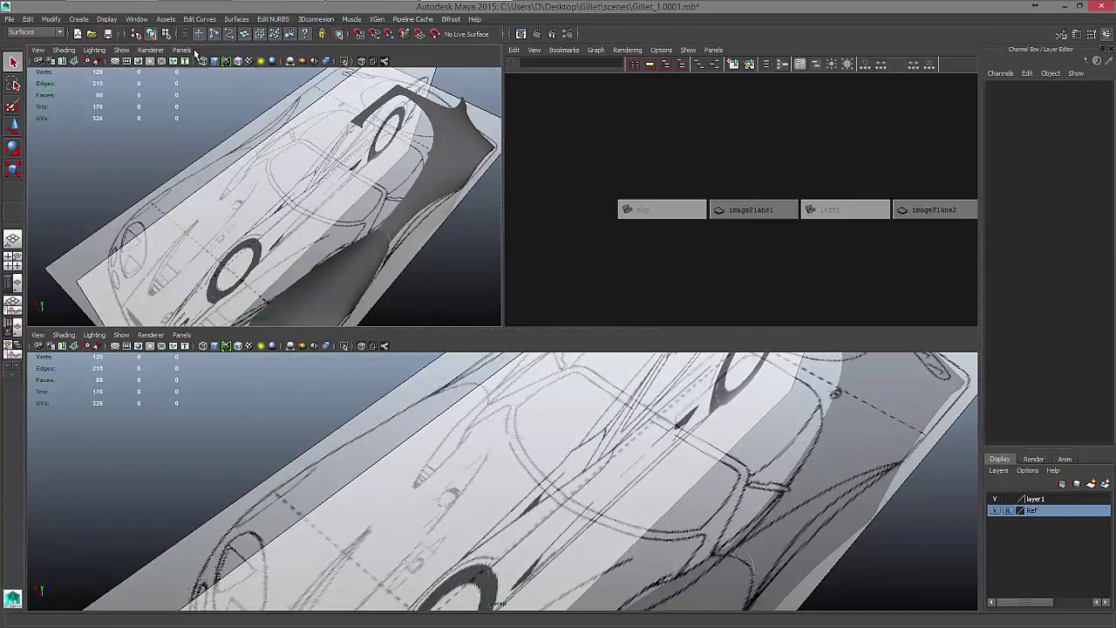
pyautogui.click(181, 50)
pyautogui.moveTo(203, 62)
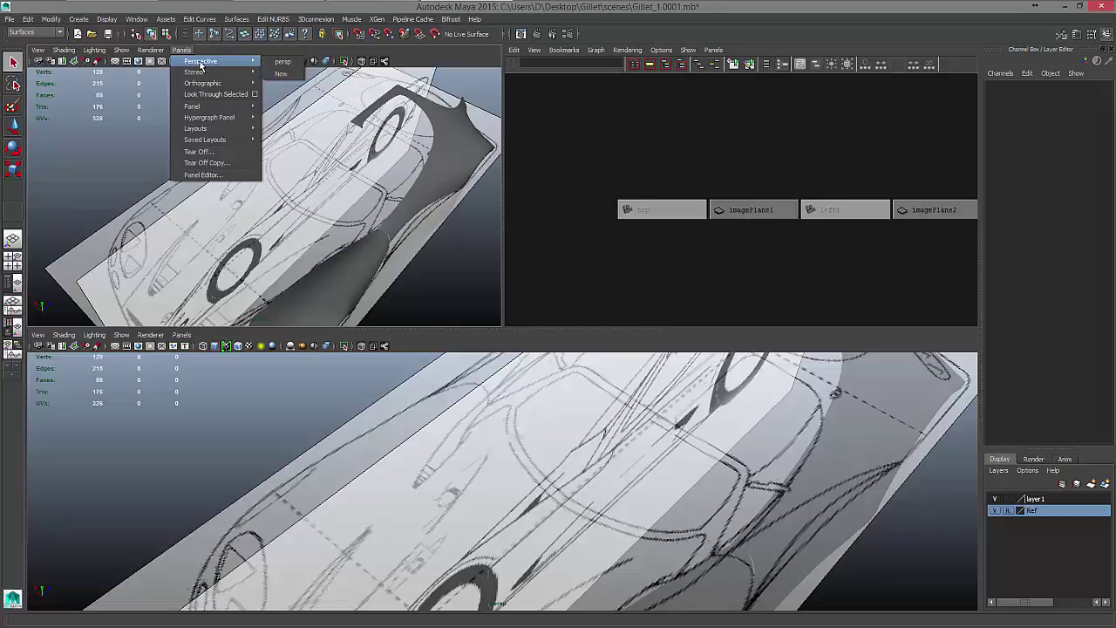
pyautogui.moveTo(203, 83)
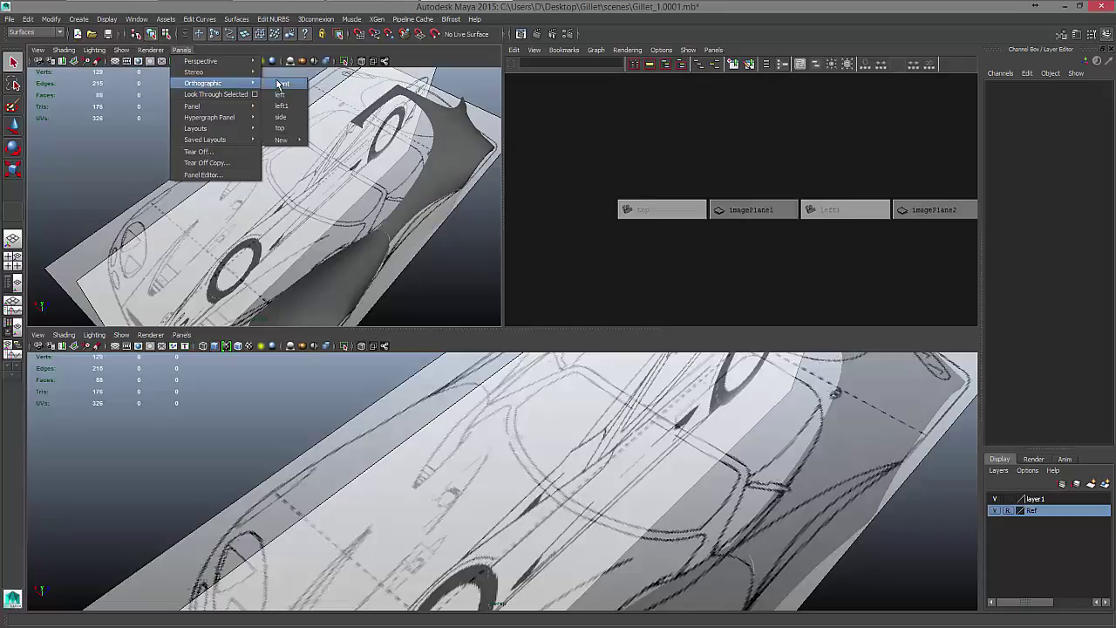
pyautogui.click(279, 128)
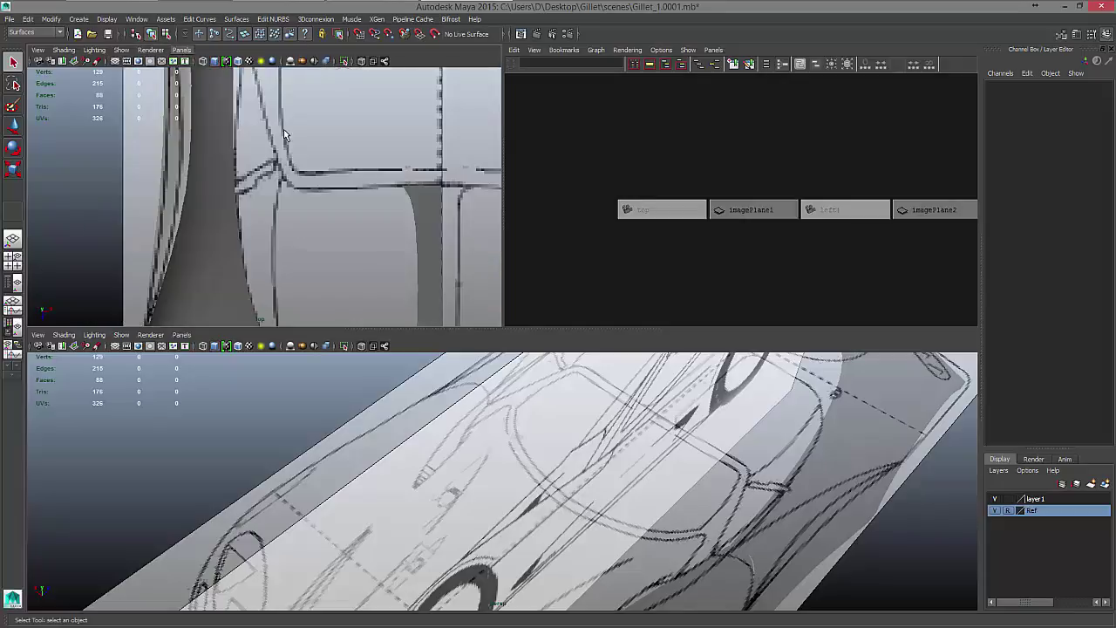
# Replace the Hypergraph with the orthographic left1 view and enlarge the top and side viewports over the perspective one
pyautogui.click(715, 50)
pyautogui.moveTo(741, 83)
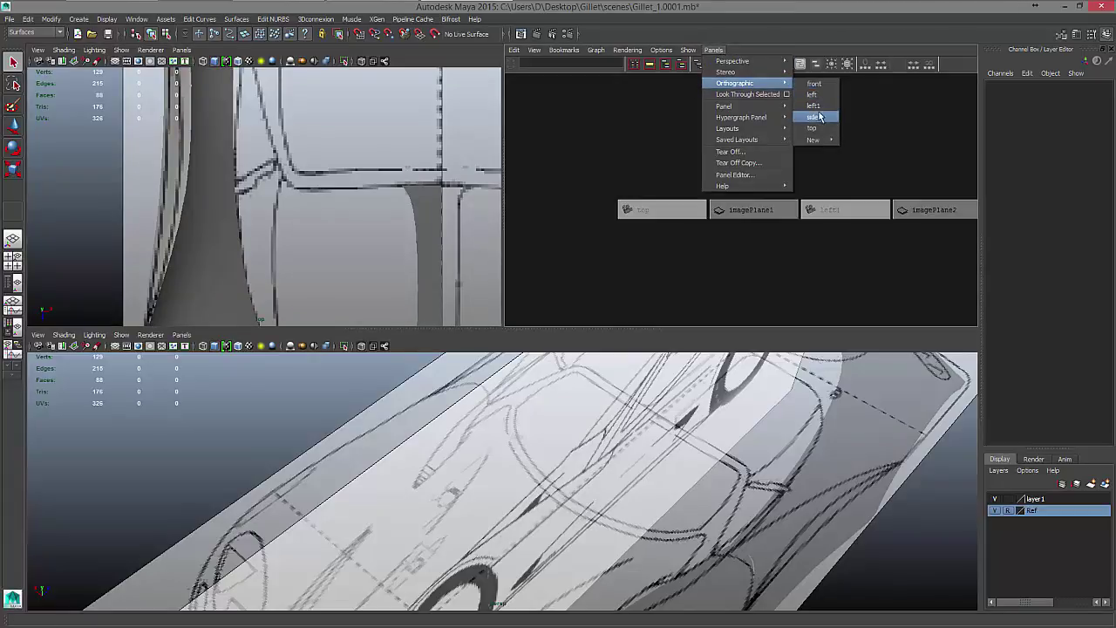
pyautogui.click(812, 105)
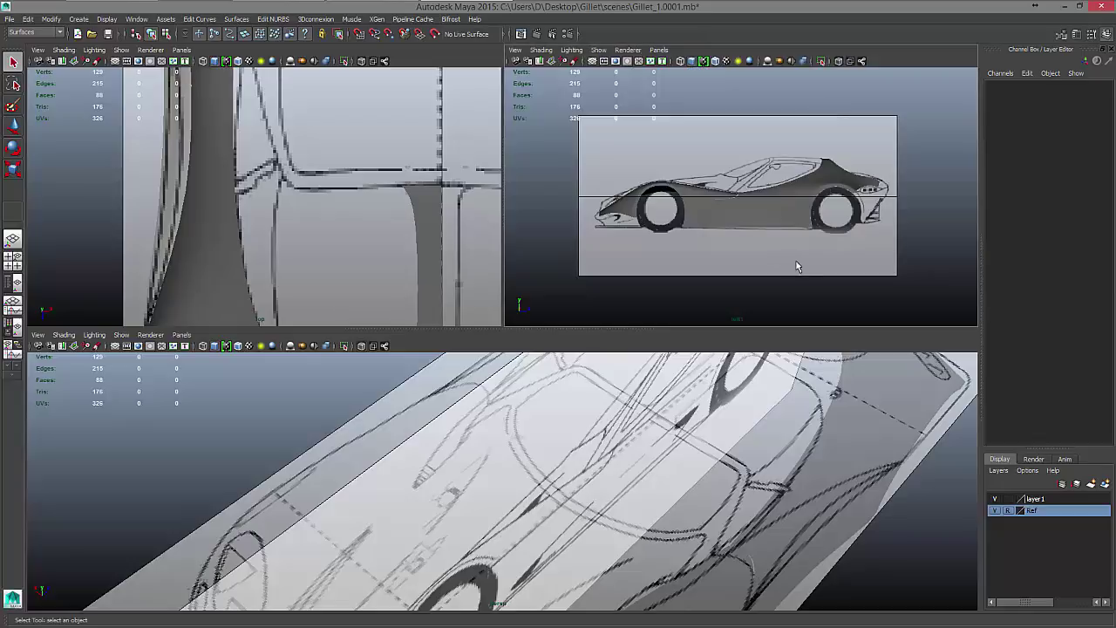
pyautogui.keyDown('alt'); pyautogui.moveTo(792, 404); pyautogui.dragTo(562, 419, button='right'); pyautogui.keyUp('alt')
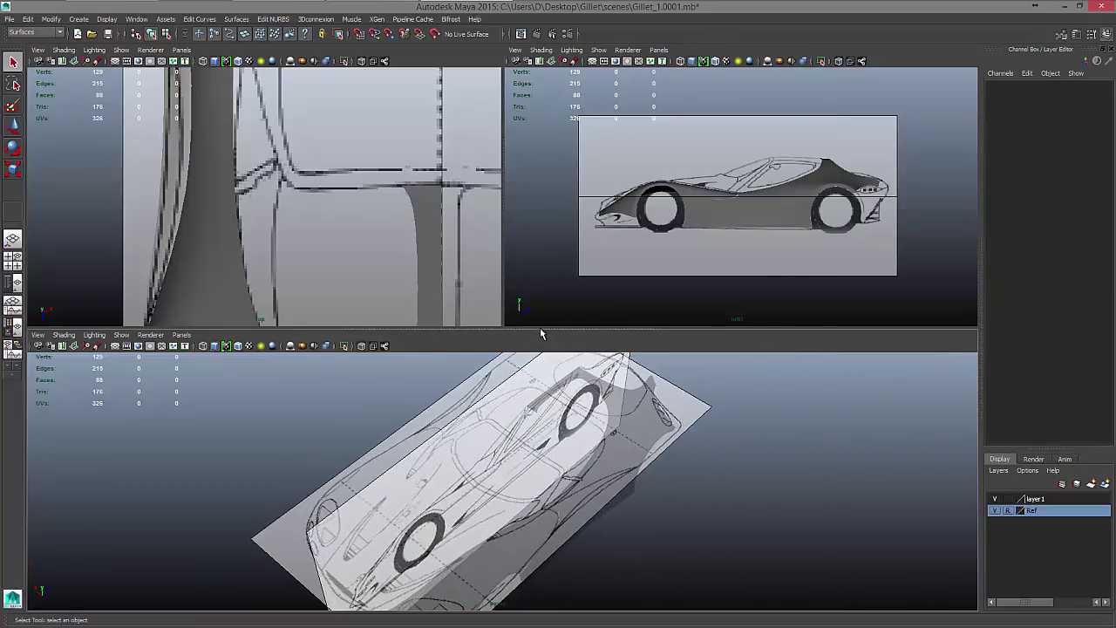
pyautogui.moveTo(534, 330); pyautogui.dragTo(528, 586)
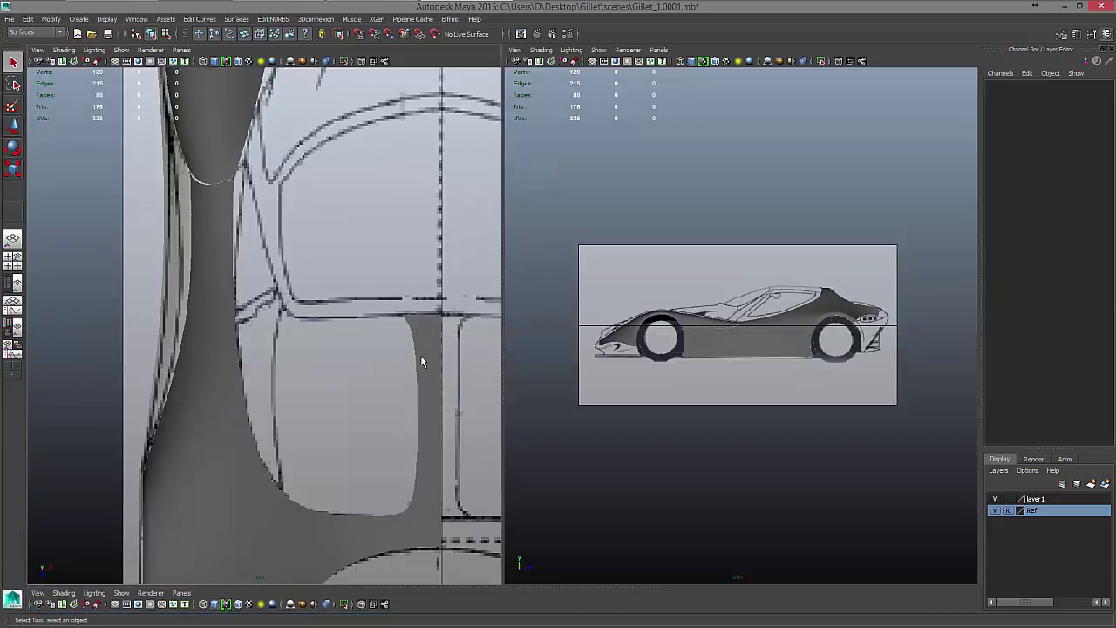
# Hide layer1 and keep the Ref layer displayed so only the reference drawings show
pyautogui.keyDown('alt'); pyautogui.moveTo(421, 361); pyautogui.dragTo(447, 318, button='middle'); pyautogui.keyUp('alt')
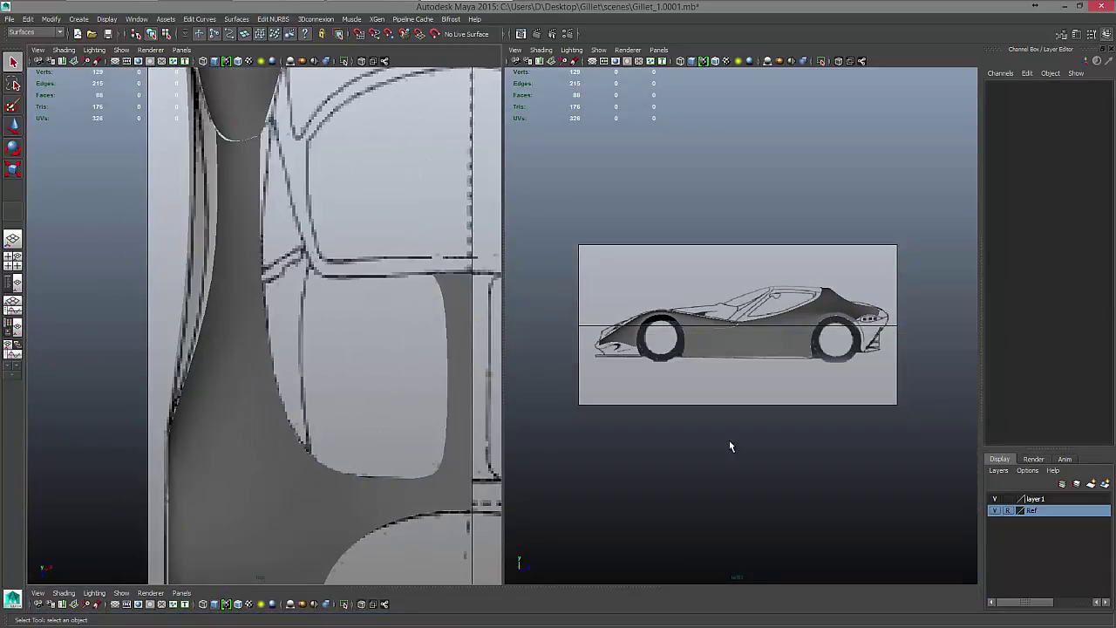
pyautogui.click(995, 510)
pyautogui.click(995, 510)
pyautogui.click(995, 511)
pyautogui.click(994, 499)
pyautogui.click(994, 499)
# Select the Surfaces menu set for working over the top and side reference drawings
pyautogui.keyDown('alt'); pyautogui.moveTo(356, 272); pyautogui.dragTo(312, 216, button='middle'); pyautogui.keyUp('alt')
pyautogui.scroll(-5, 325, 222)
pyautogui.scroll(8, 324, 222)
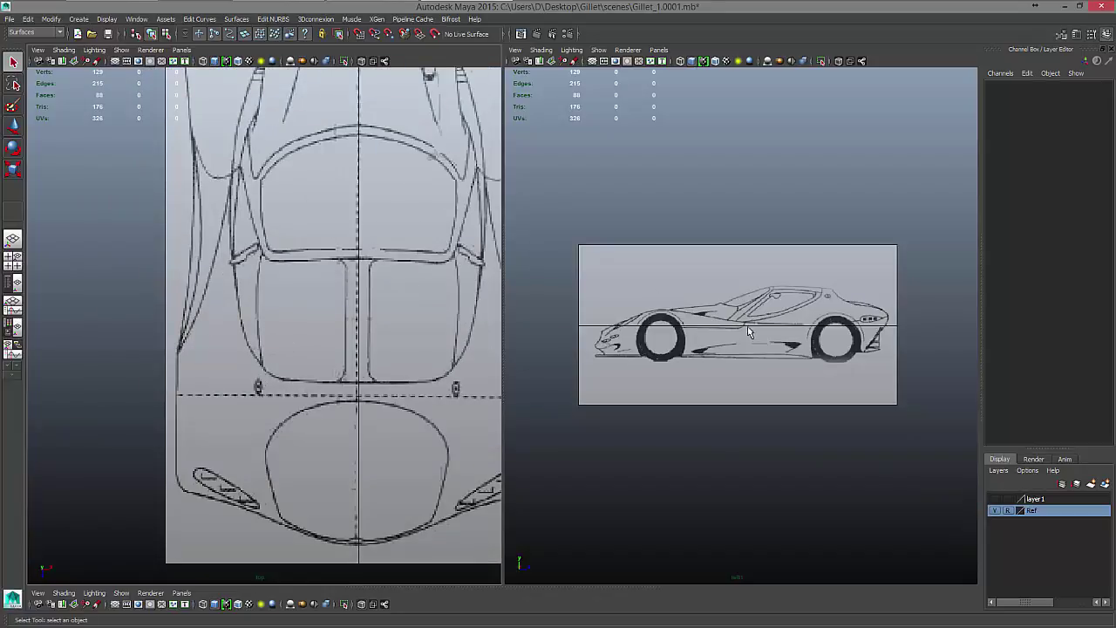
pyautogui.scroll(5, 654, 314)
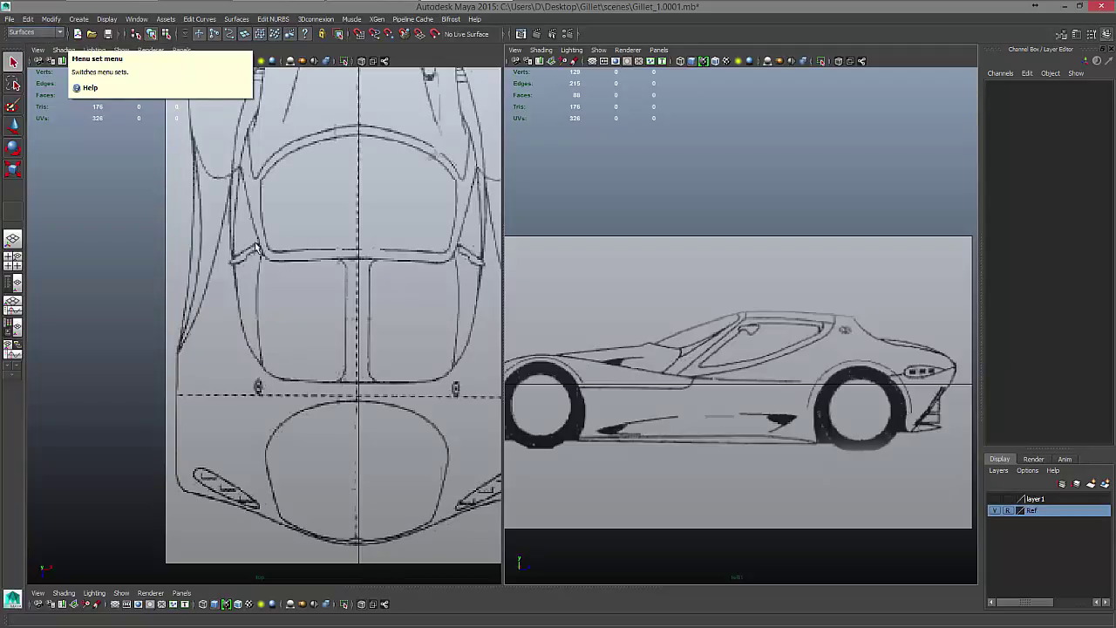
pyautogui.click(58, 33)
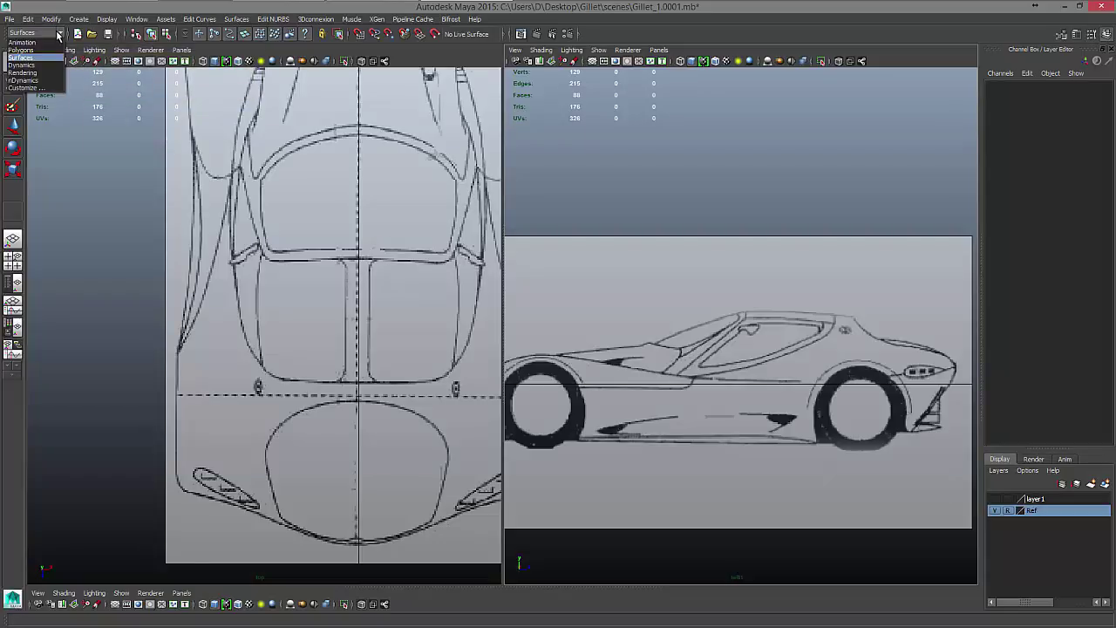
pyautogui.click(47, 56)
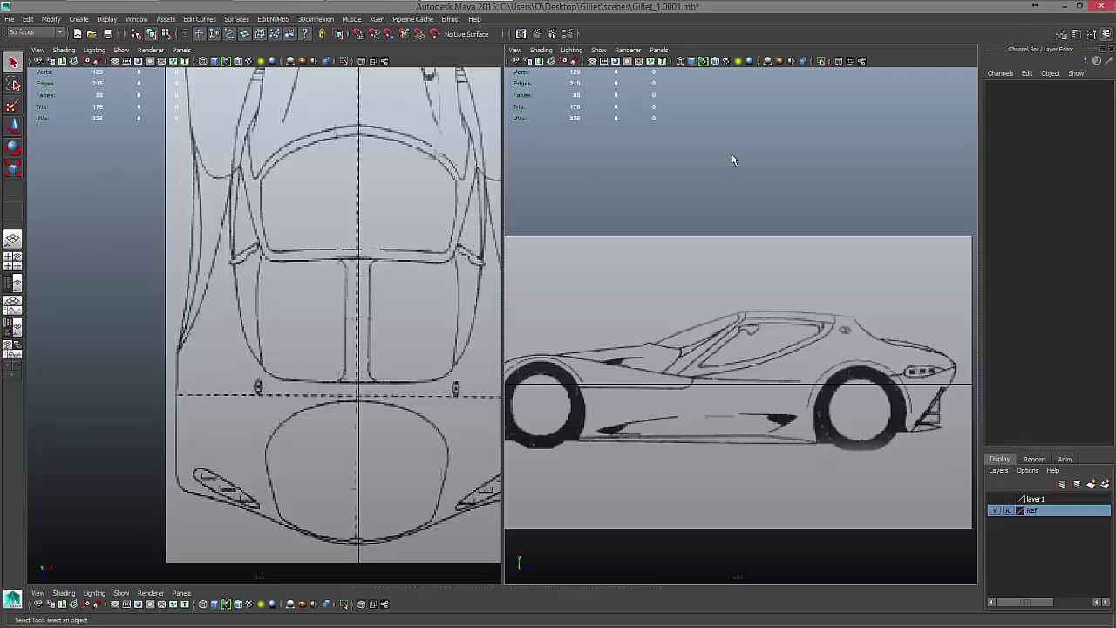
# Frame the roof area in the top and side views and open the CV Curve Tool settings in a floating, widened window
pyautogui.scroll(-1, 664, 177)
pyautogui.scroll(1, 664, 176)
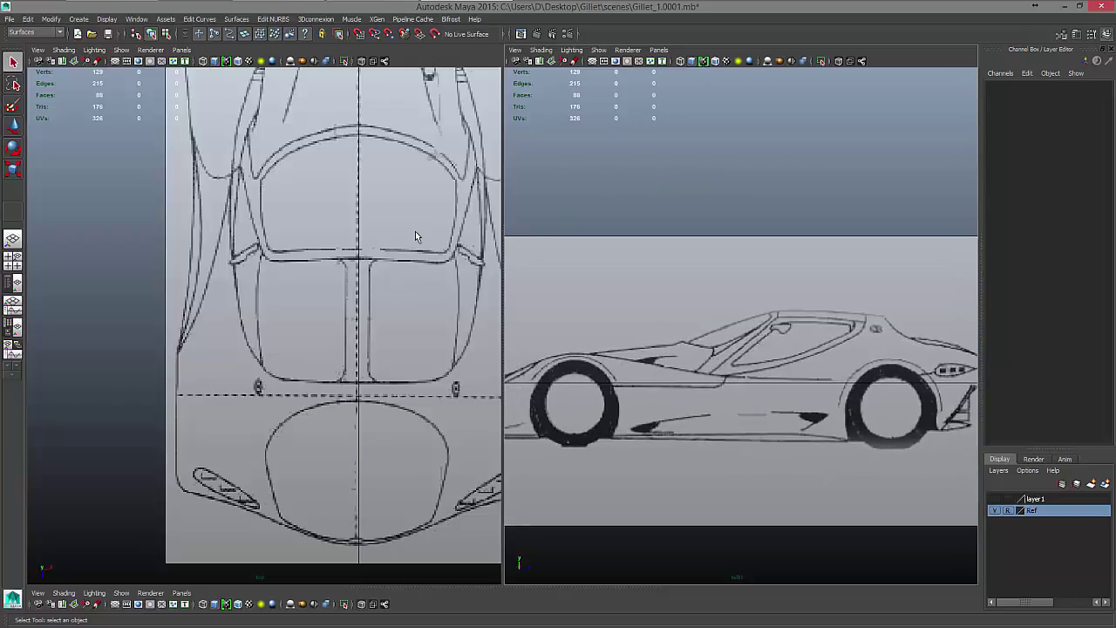
pyautogui.scroll(5, 411, 231)
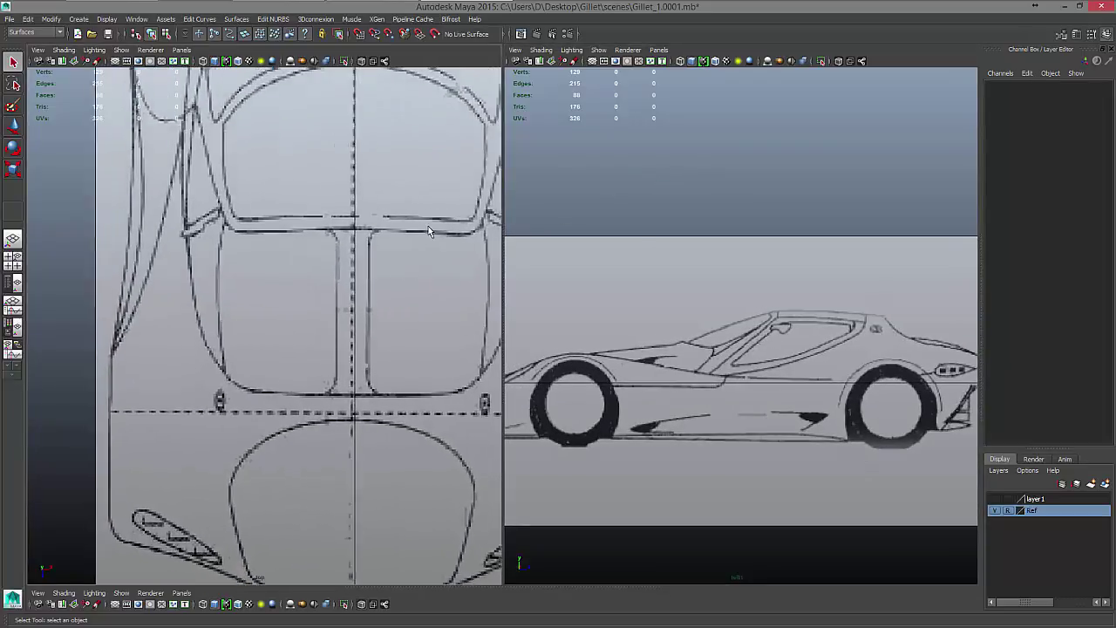
pyautogui.scroll(3, 428, 226)
pyautogui.scroll(4, 656, 248)
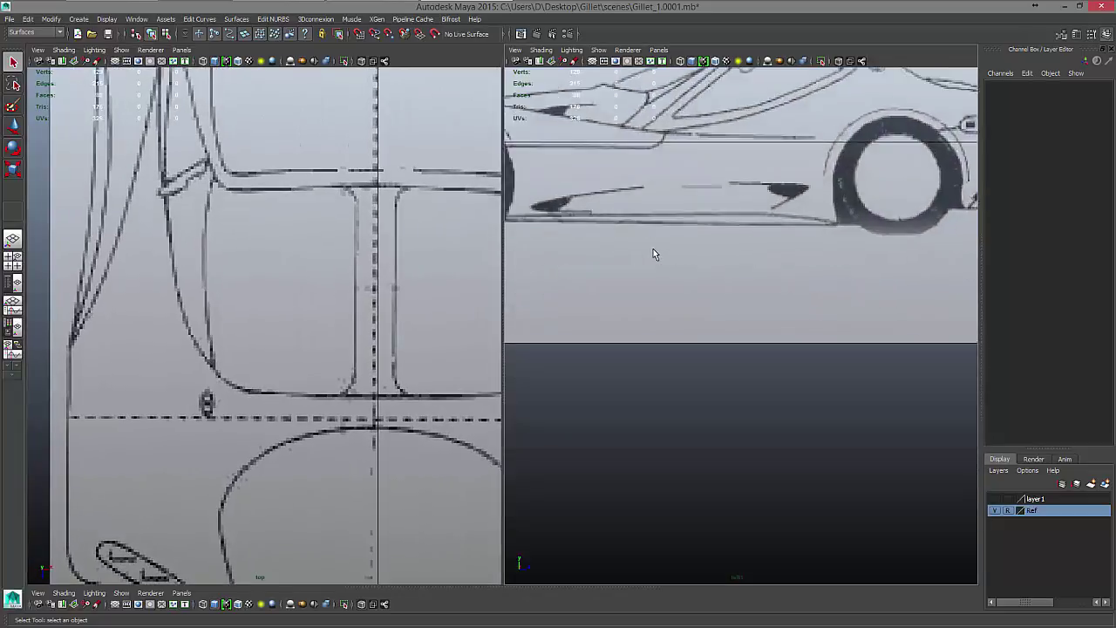
pyautogui.scroll(3, 653, 248)
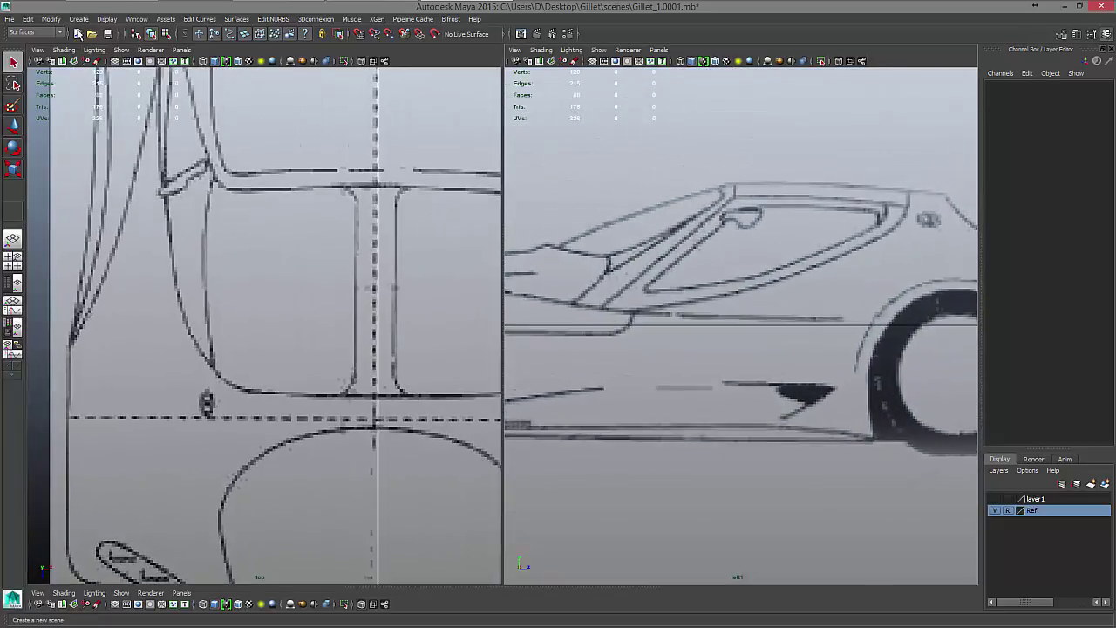
pyautogui.click(79, 18)
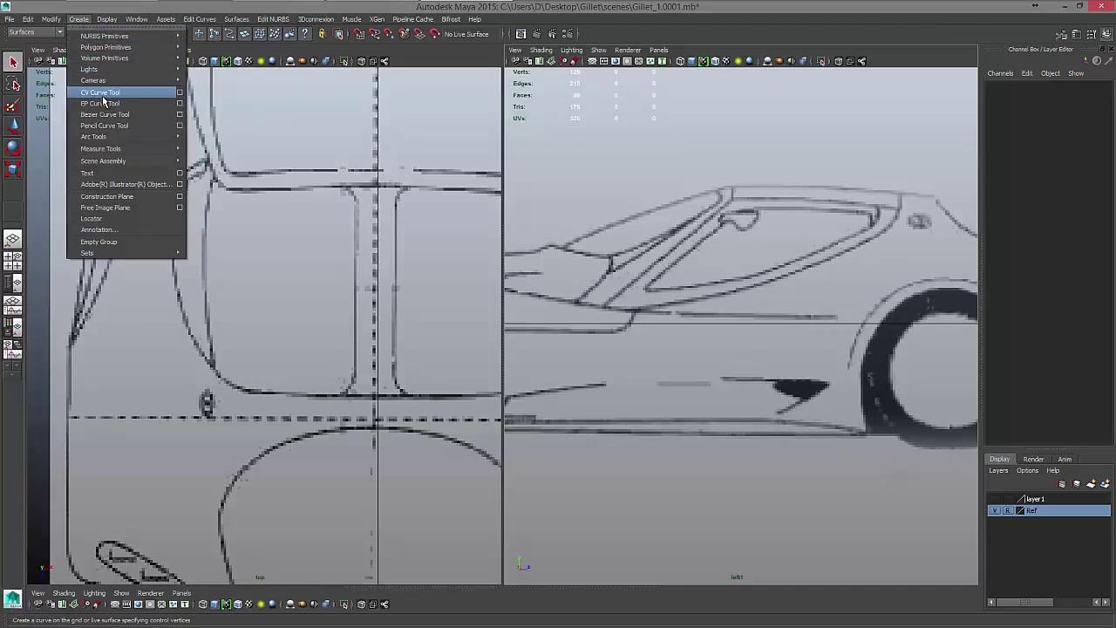
pyautogui.click(180, 96)
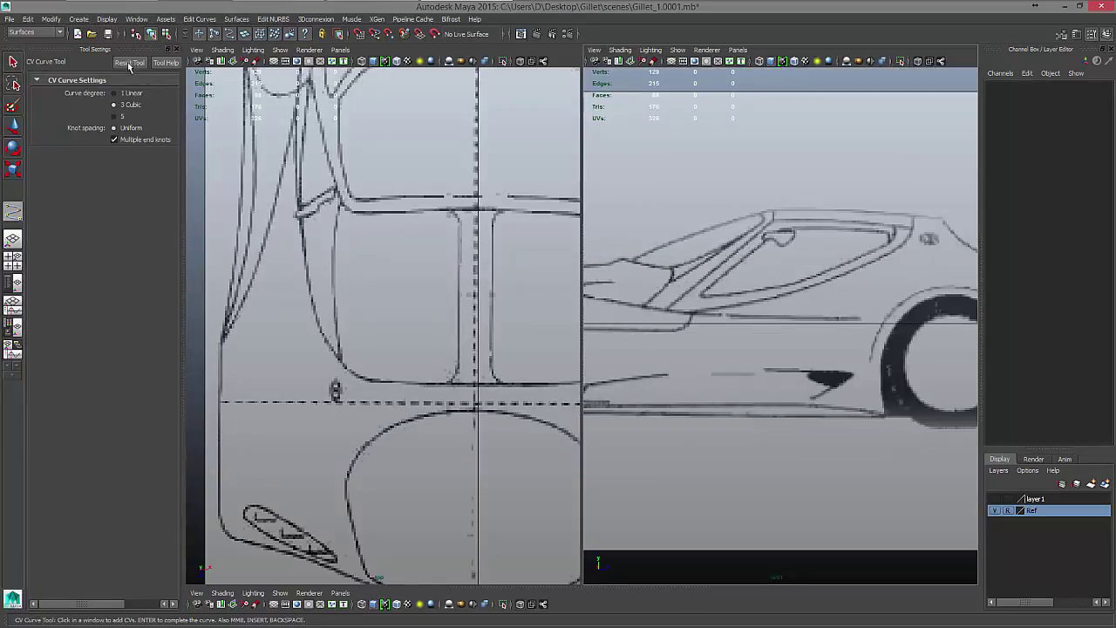
pyautogui.moveTo(121, 56); pyautogui.dragTo(324, 125)
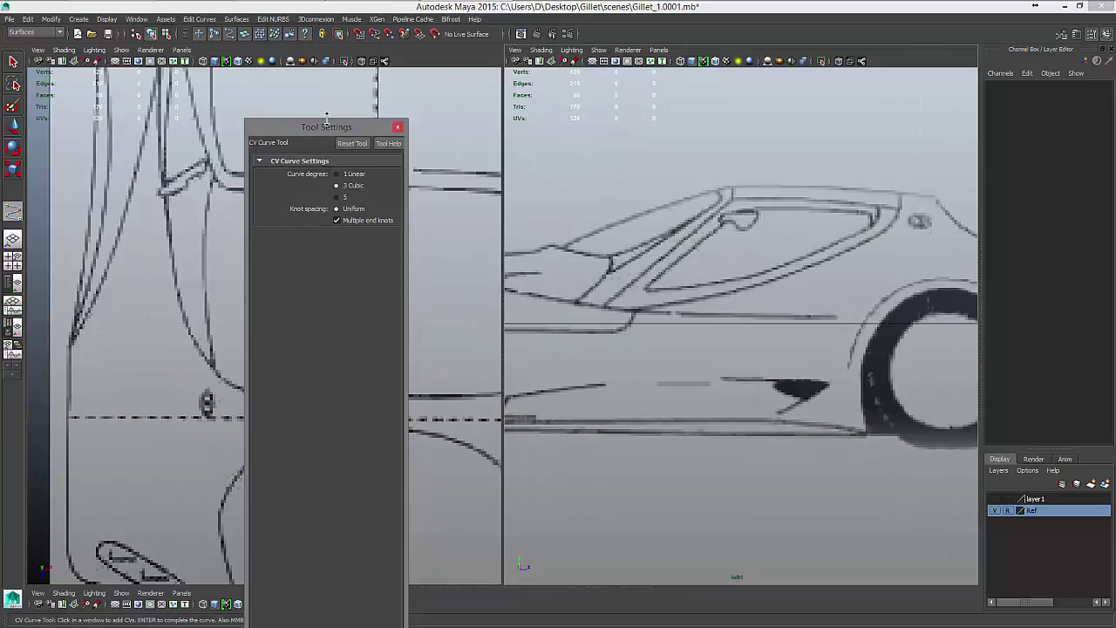
pyautogui.moveTo(329, 182); pyautogui.dragTo(335, 140)
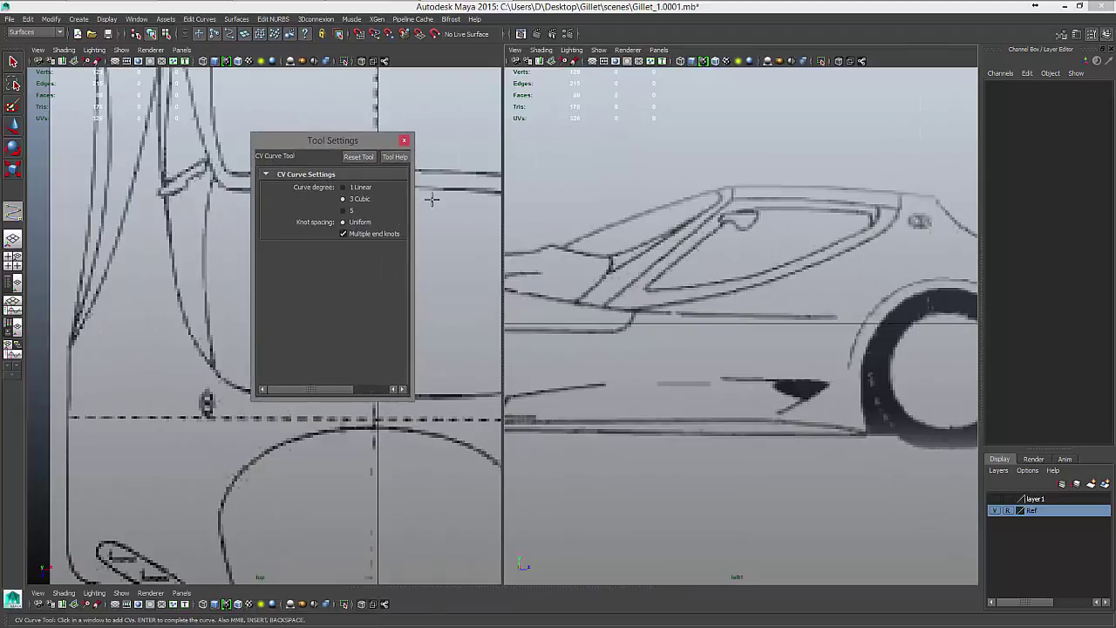
pyautogui.moveTo(414, 203); pyautogui.dragTo(574, 209)
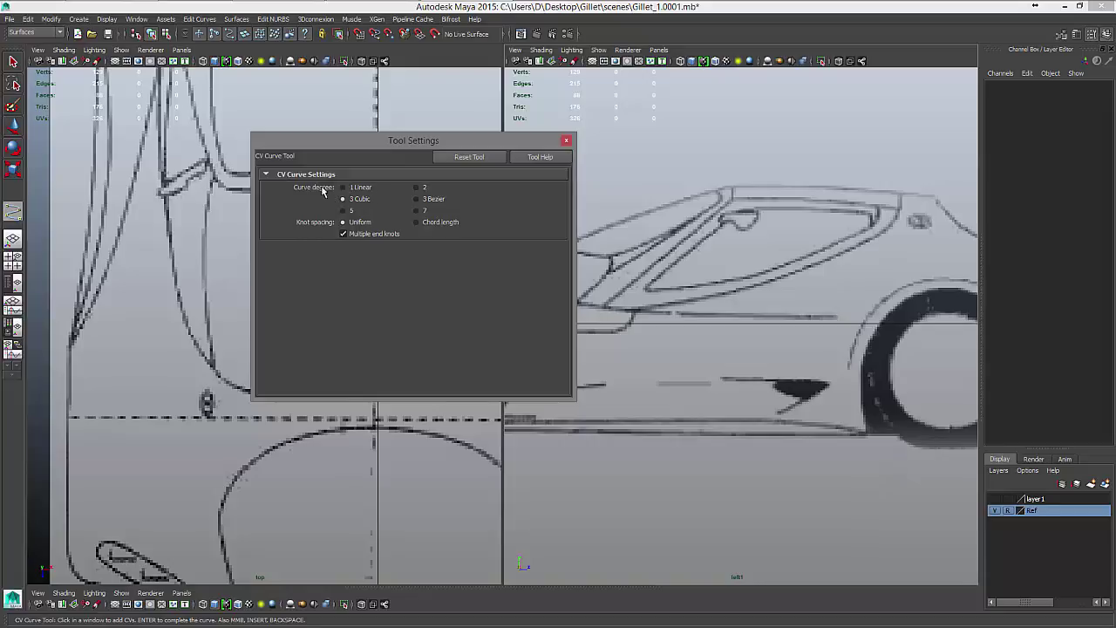
pyautogui.moveTo(335, 146); pyautogui.dragTo(451, 109)
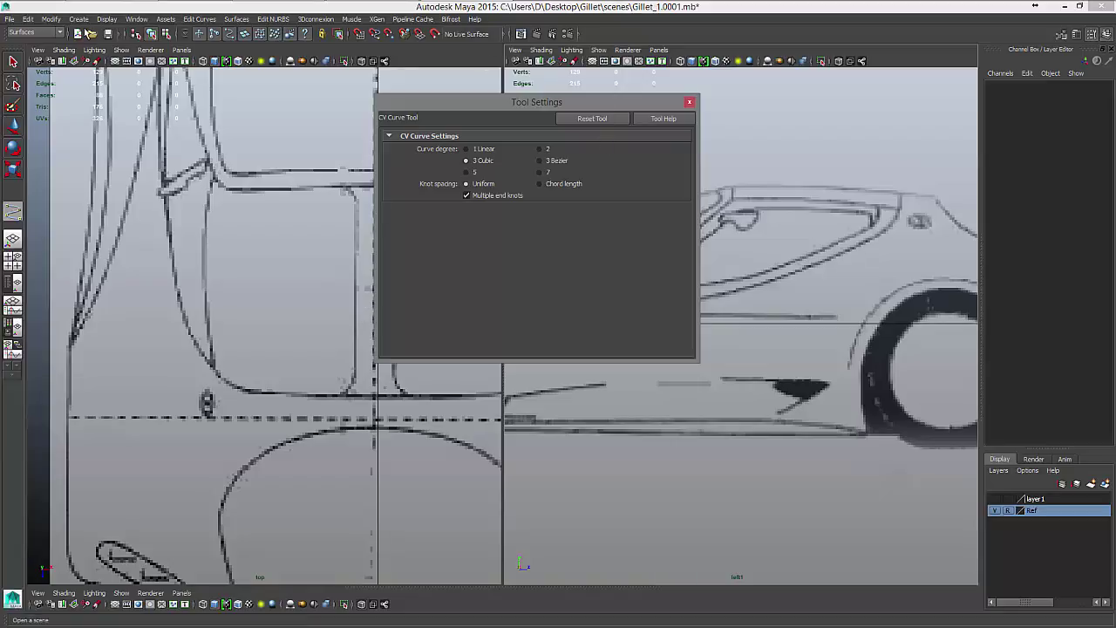
# Compare the EP Curve Tool settings with the CV Curve Tool settings
pyautogui.click(79, 20)
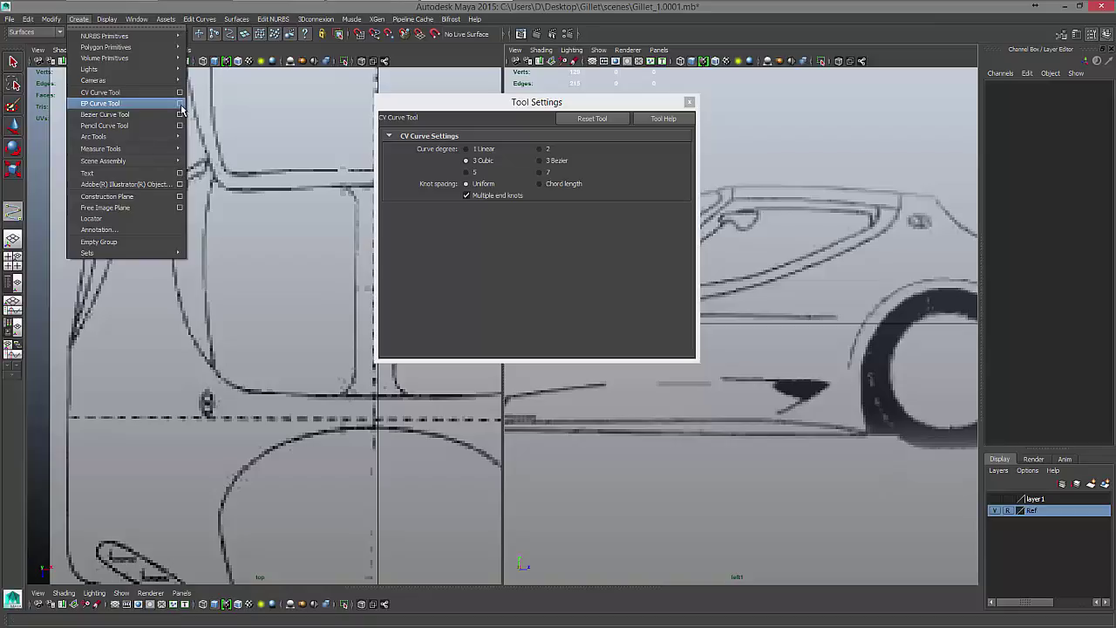
pyautogui.click(179, 103)
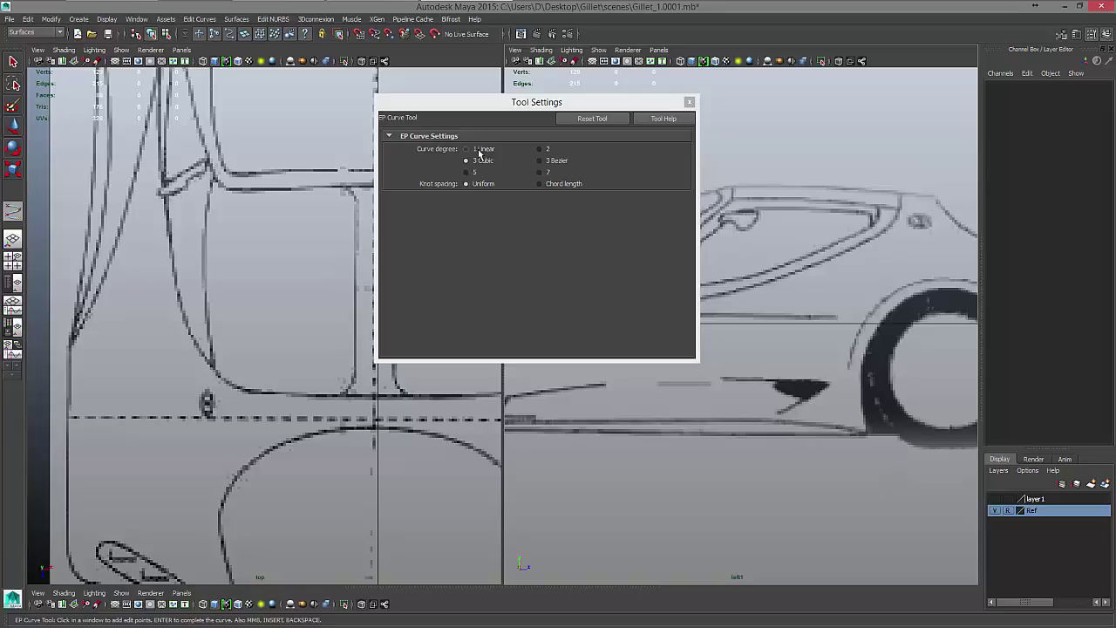
pyautogui.click(79, 18)
pyautogui.click(180, 92)
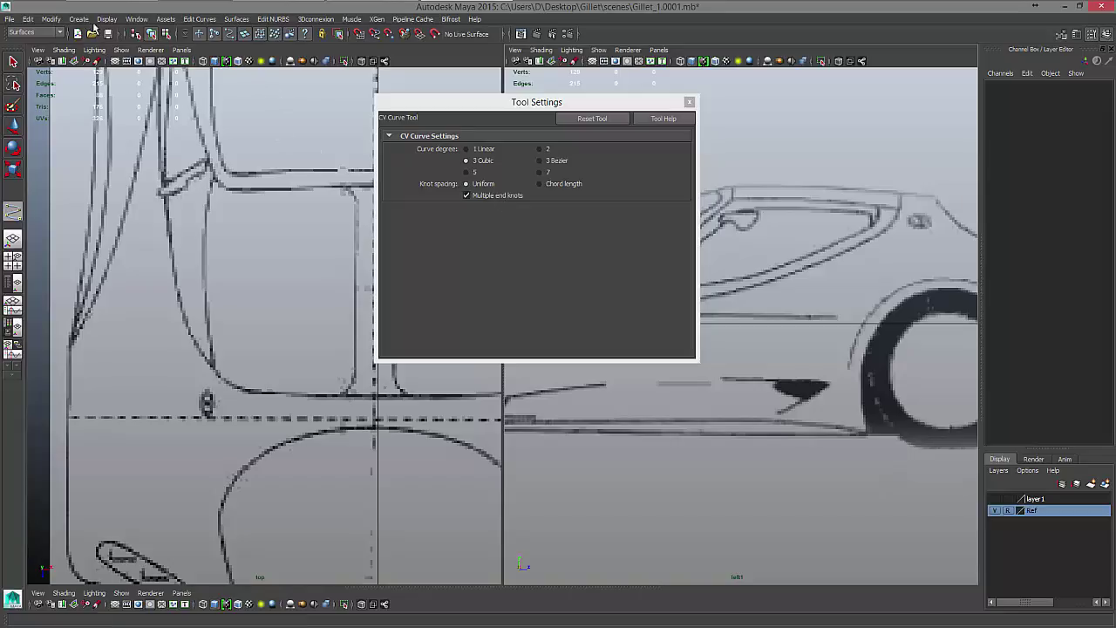
# Draw a two-point cubic EP curve in the top view across the left roof panel, just beside the central strip
pyautogui.click(78, 19)
pyautogui.moveTo(134, 72)
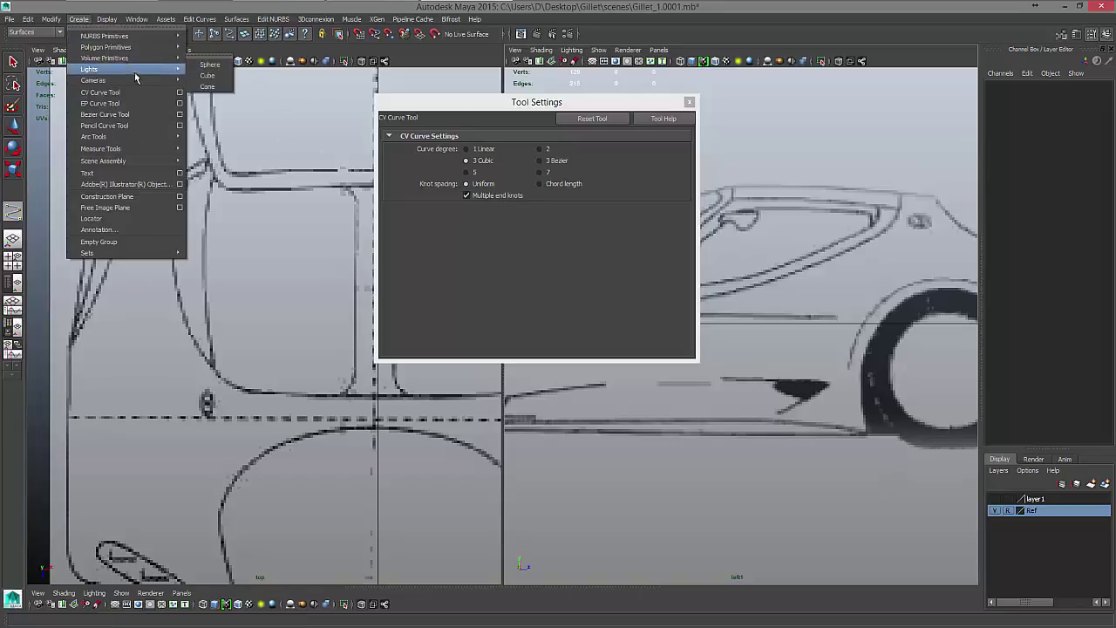
pyautogui.click(180, 103)
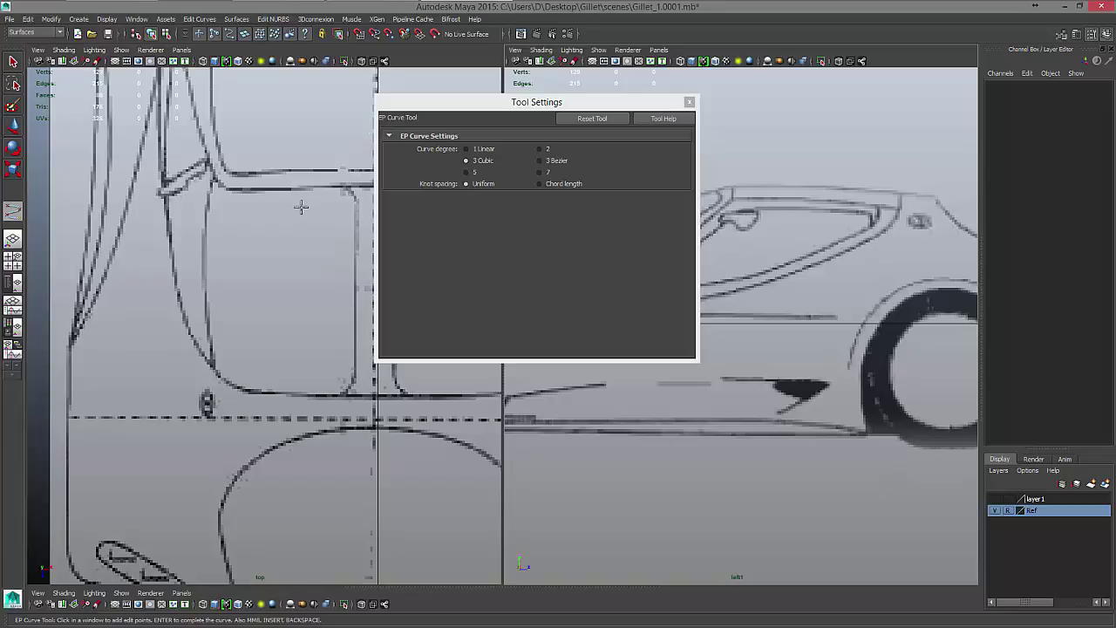
pyautogui.click(342, 186)
pyautogui.click(342, 386)
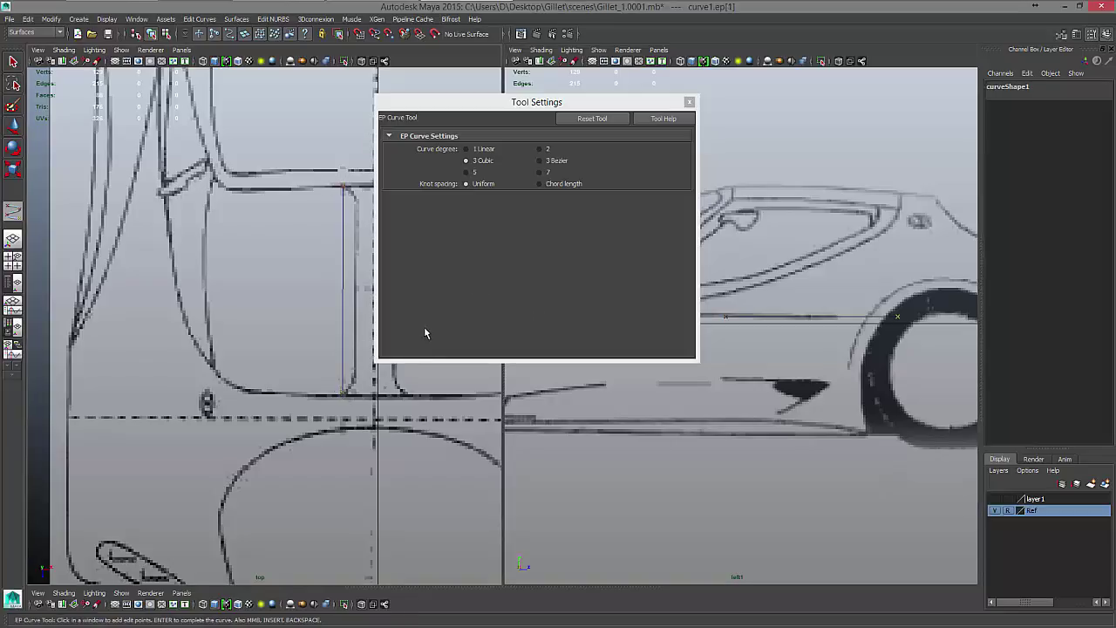
pyautogui.press('q')
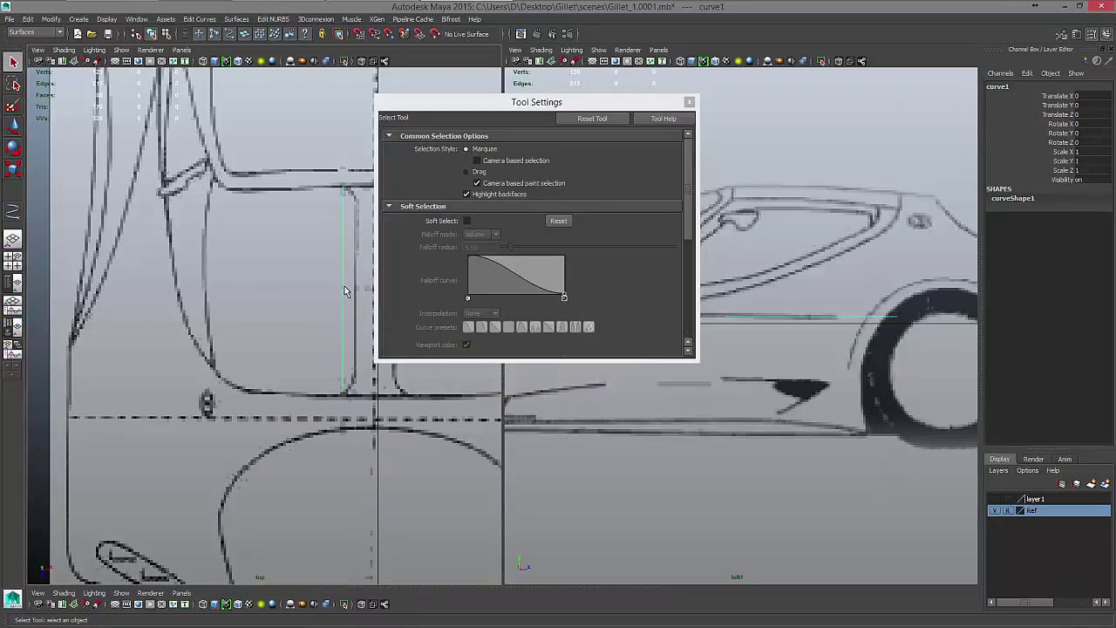
# Bow the curve slightly away from the central strip by moving its two middle control vertices along X
pyautogui.moveTo(344, 286); pyautogui.dragTo(306, 287, button='right')
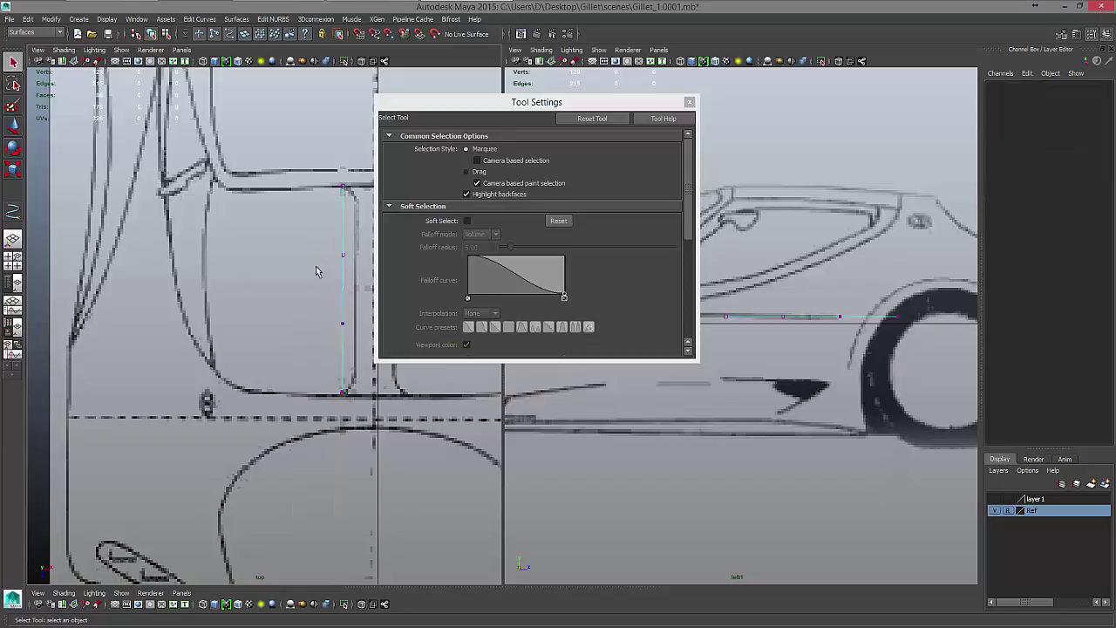
pyautogui.moveTo(301, 246); pyautogui.dragTo(363, 343)
pyautogui.moveTo(457, 107); pyautogui.dragTo(619, 122)
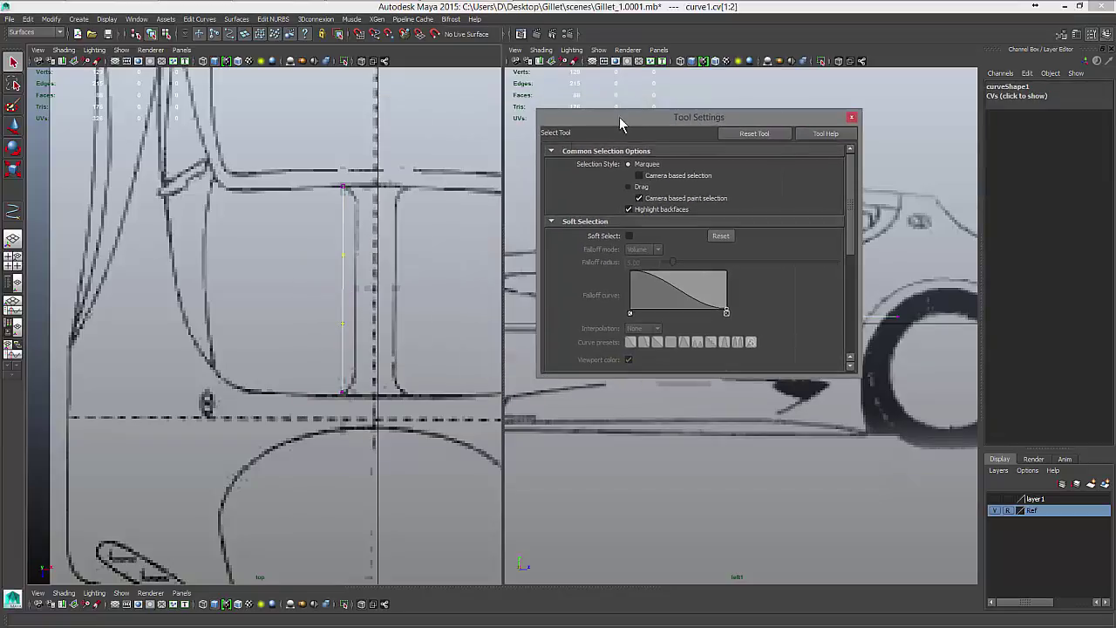
pyautogui.press('w')
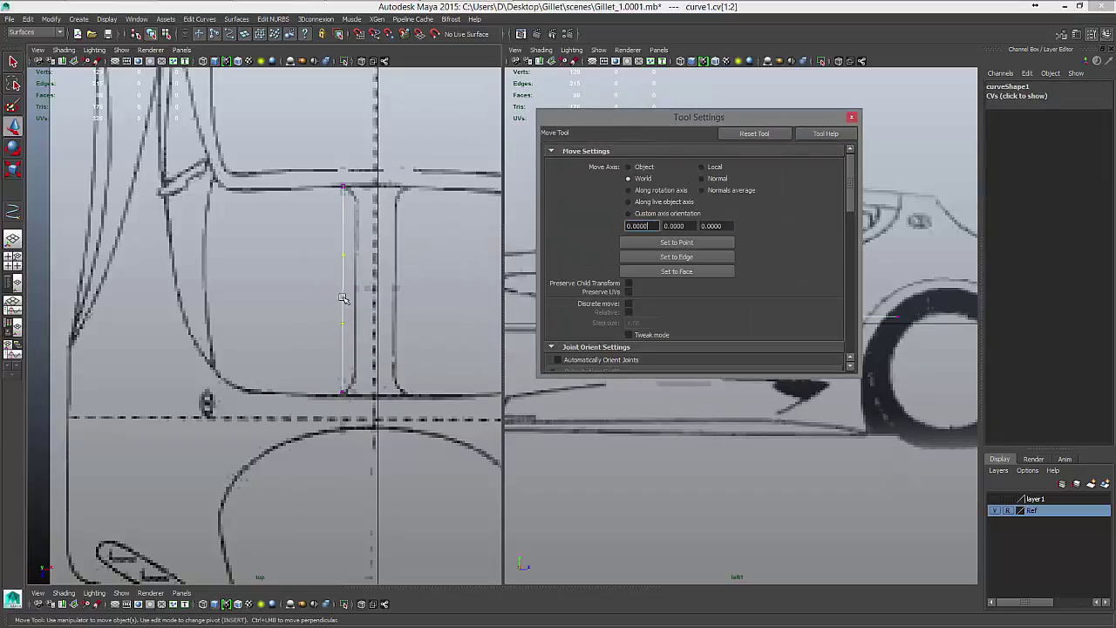
pyautogui.click(451, 289)
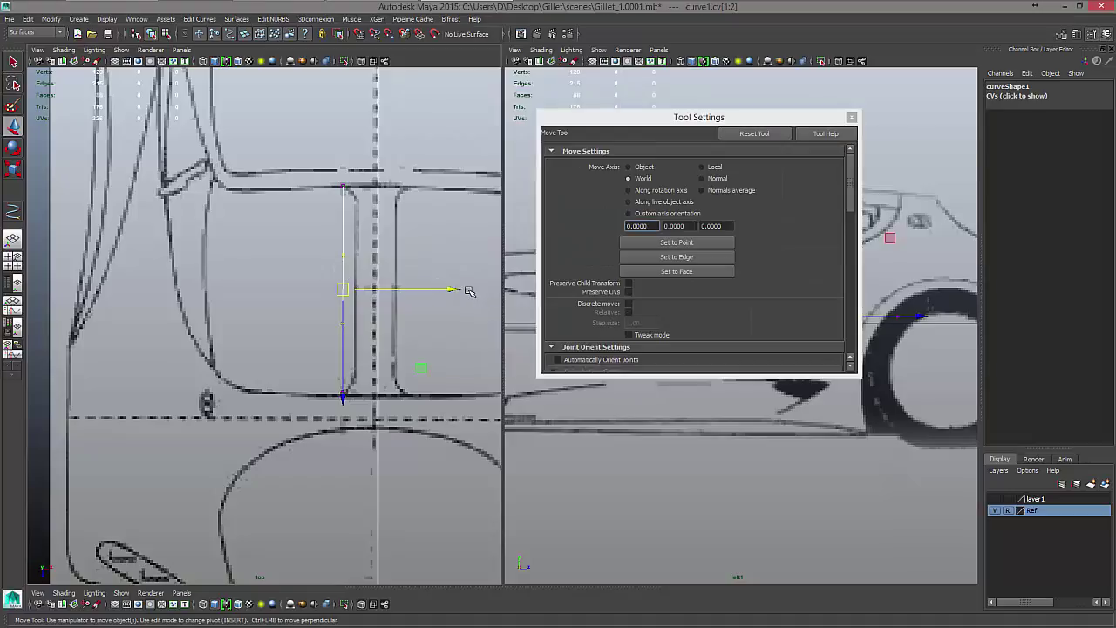
pyautogui.moveTo(469, 291); pyautogui.dragTo(435, 279)
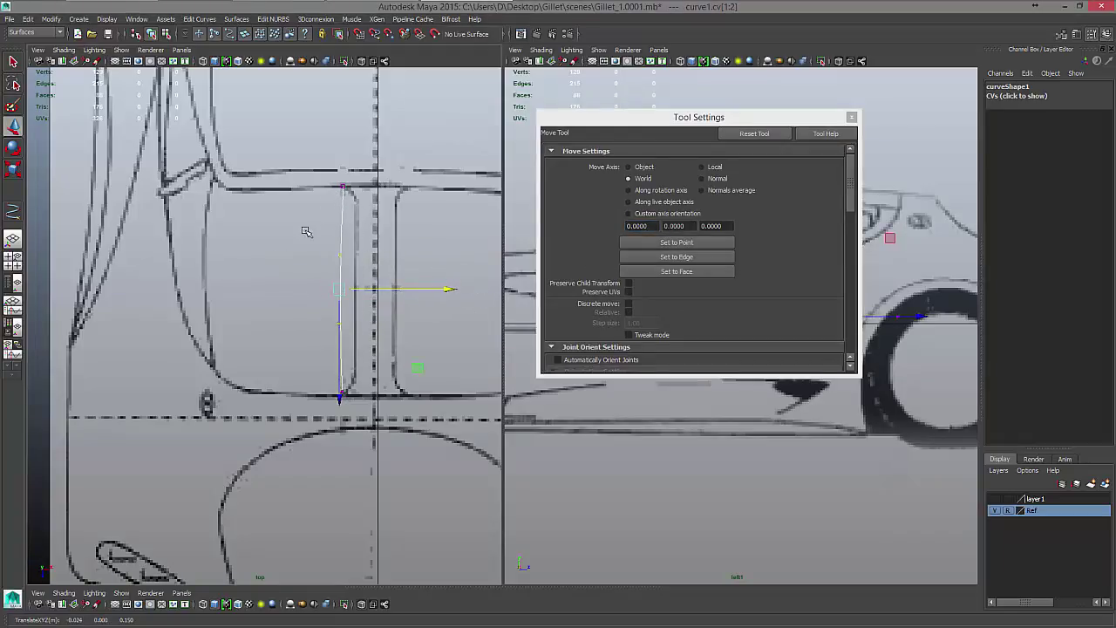
# Draw a second curve across the middle of the left roof panel and select its two middle control vertices
pyautogui.click(78, 18)
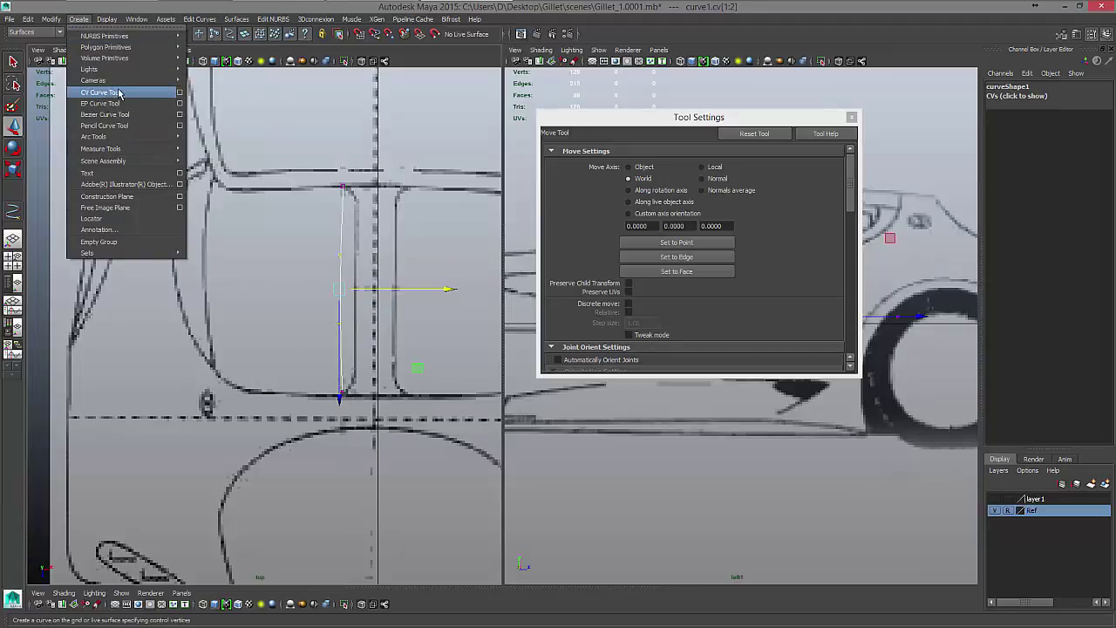
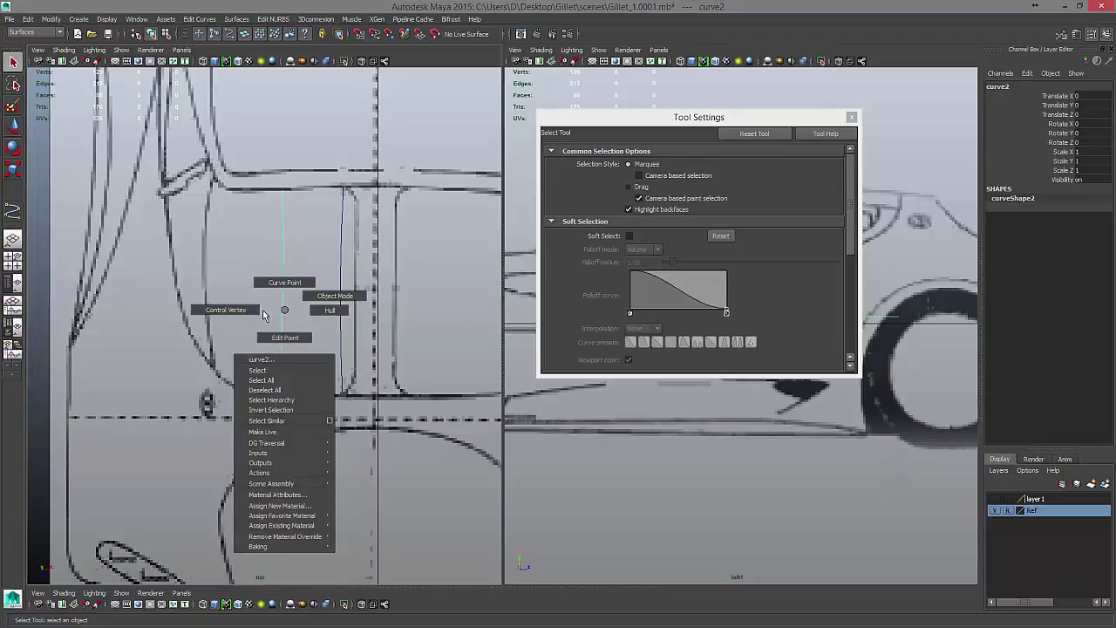
pyautogui.moveTo(236, 220); pyautogui.dragTo(323, 343)
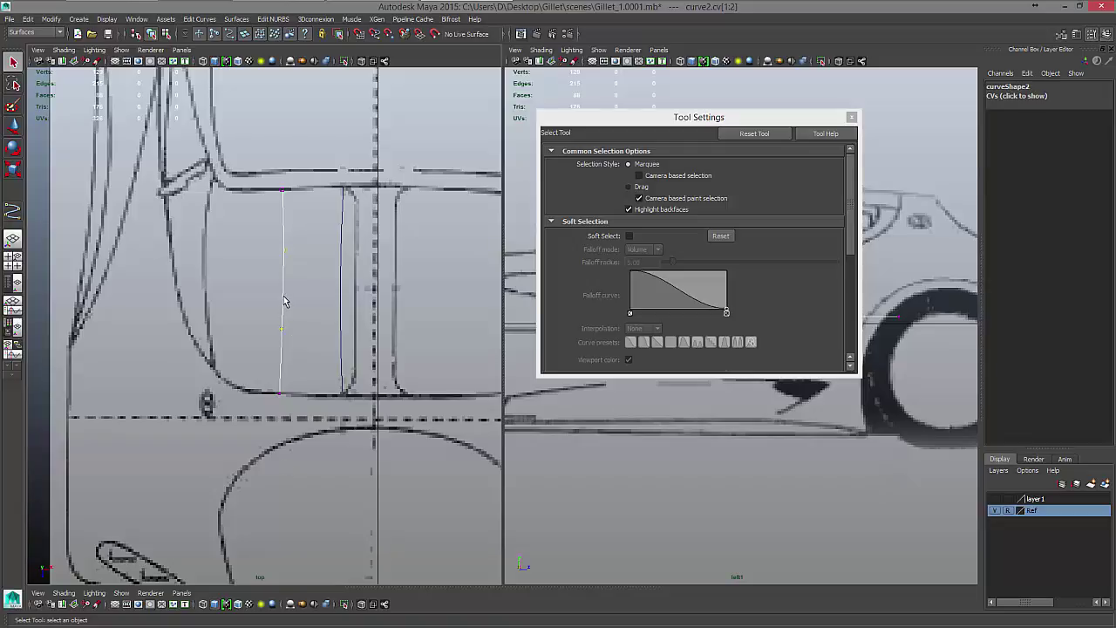
# Return the second curve to object mode and delete both test curves from the roof panel
pyautogui.moveTo(283, 300); pyautogui.dragTo(274, 353, button='right')
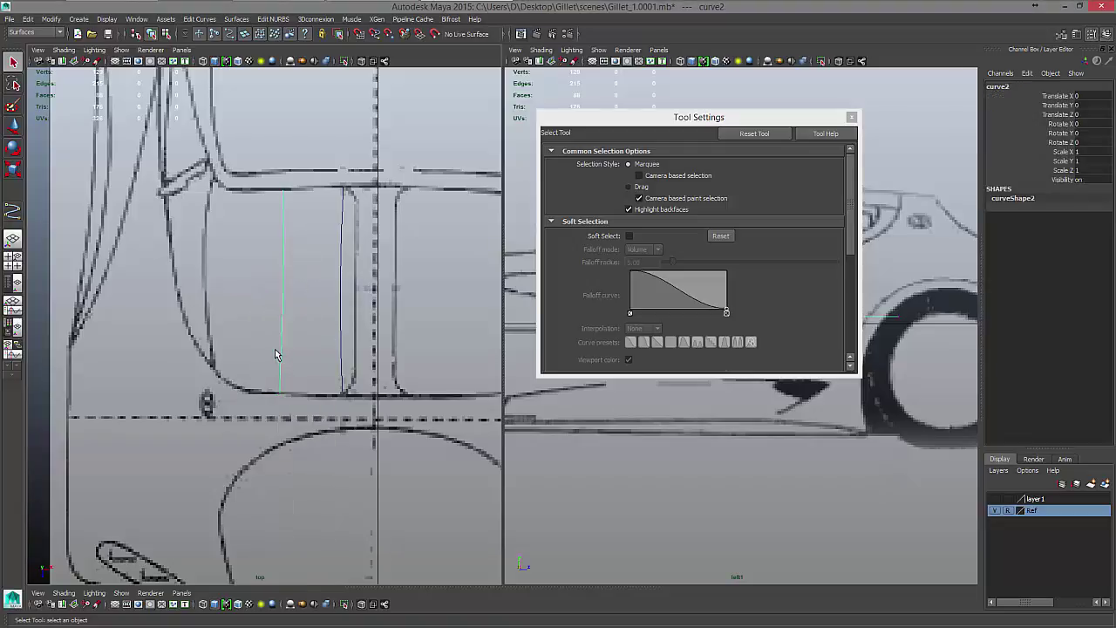
pyautogui.click(273, 348)
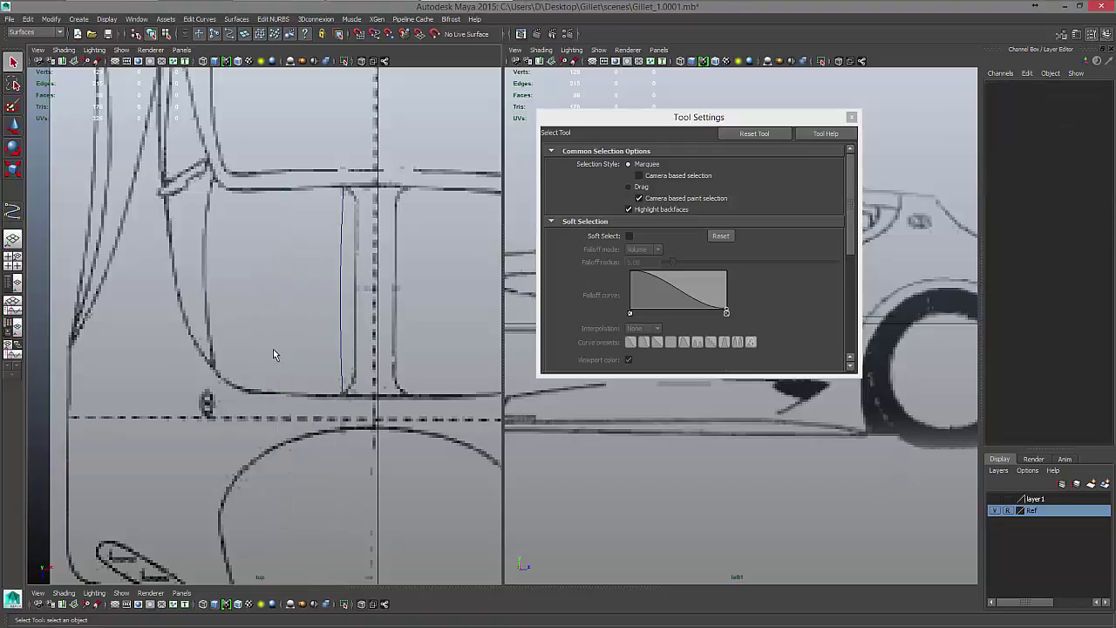
pyautogui.click(340, 294)
pyautogui.press('Delete')
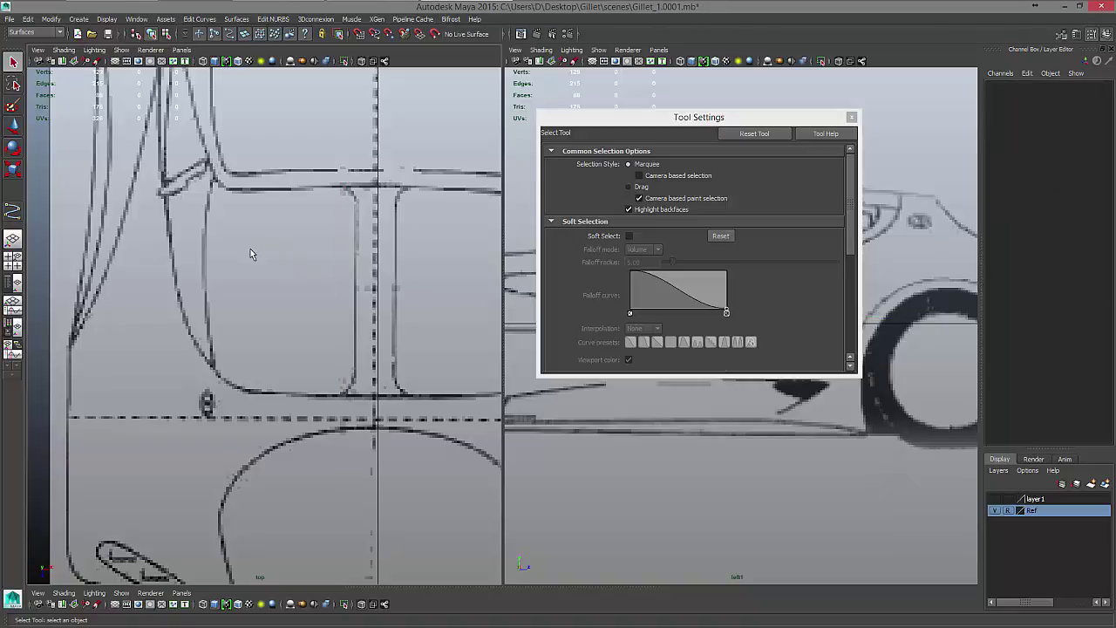
# Draw a two-point cubic EP curve in the top view along the left edge of the central roof strip
pyautogui.click(51, 19)
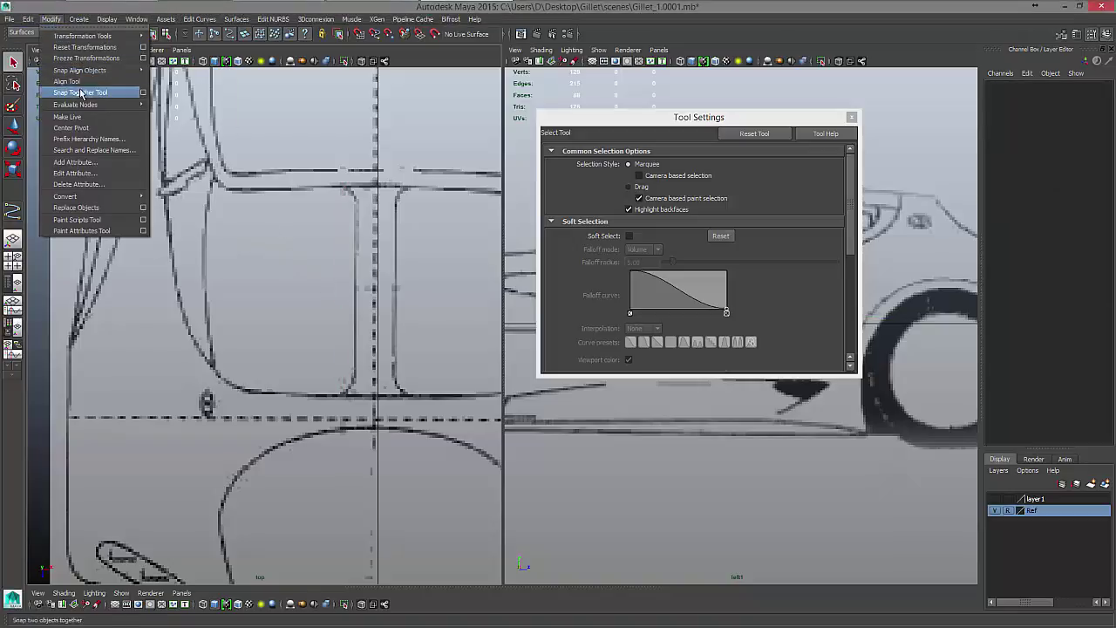
pyautogui.click(105, 100)
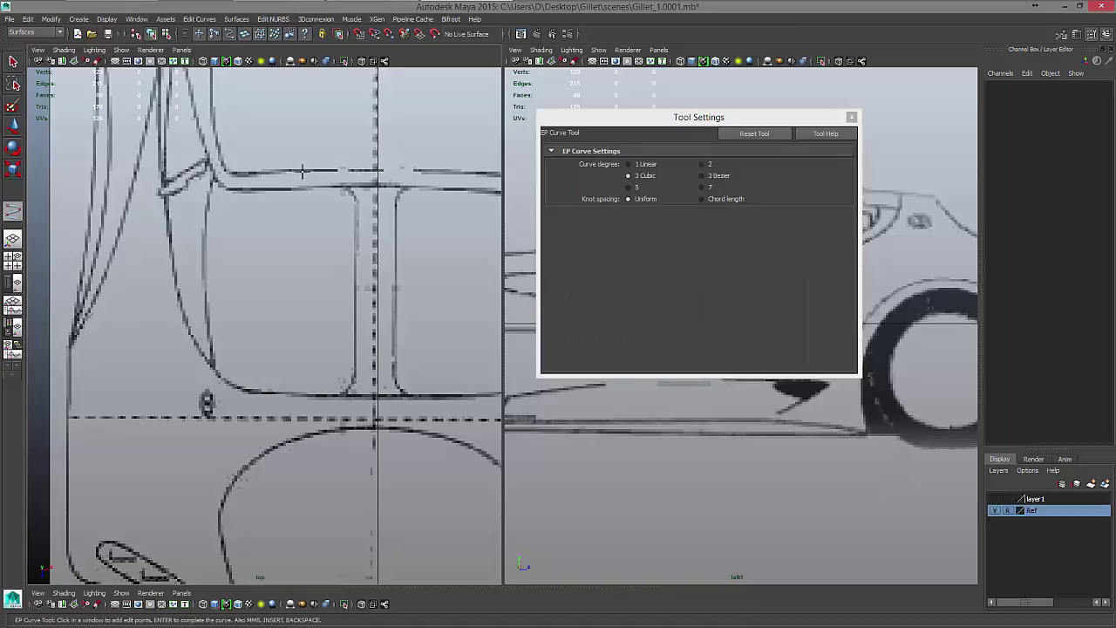
pyautogui.click(358, 185)
pyautogui.click(354, 394)
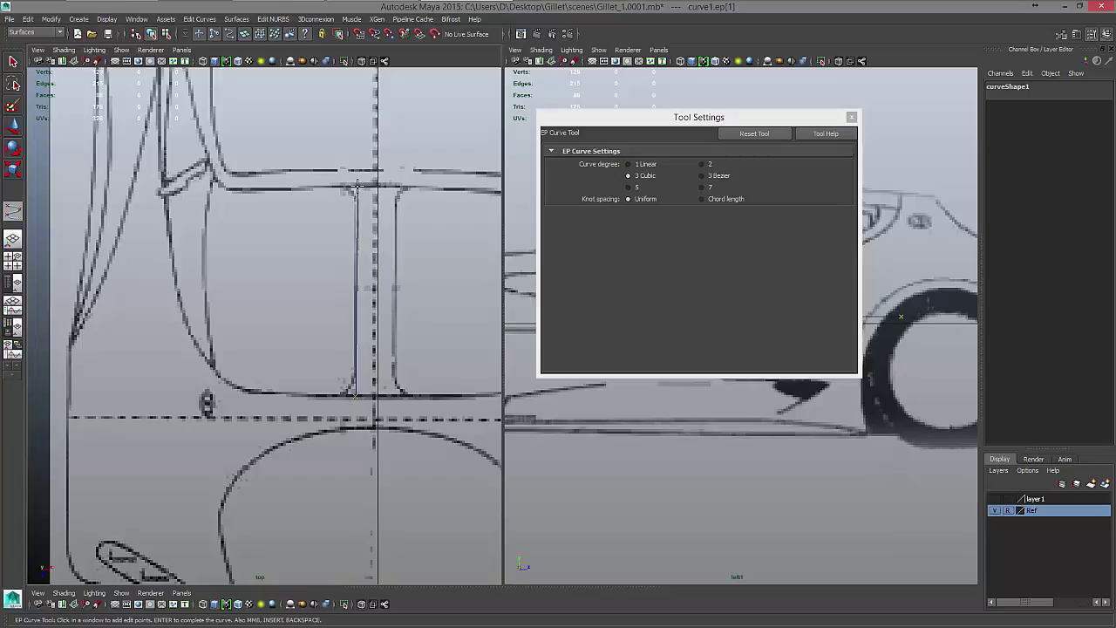
pyautogui.press('q')
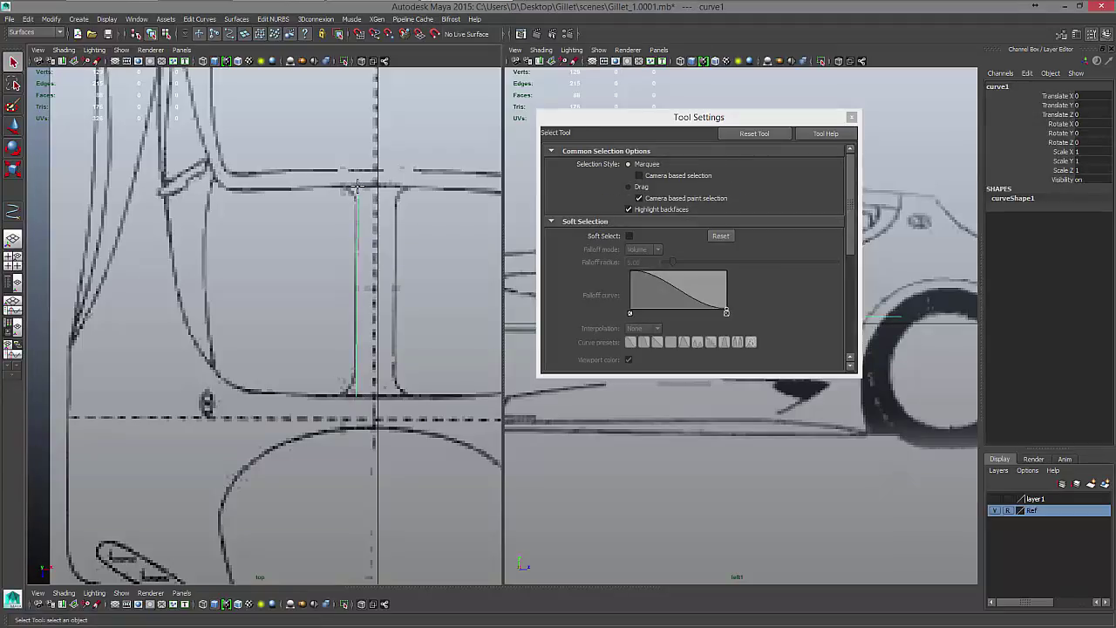
# Draw another two-point EP curve from the strip curve's upper end along the roof panel's upper edge to its outer corner
pyautogui.press('y')
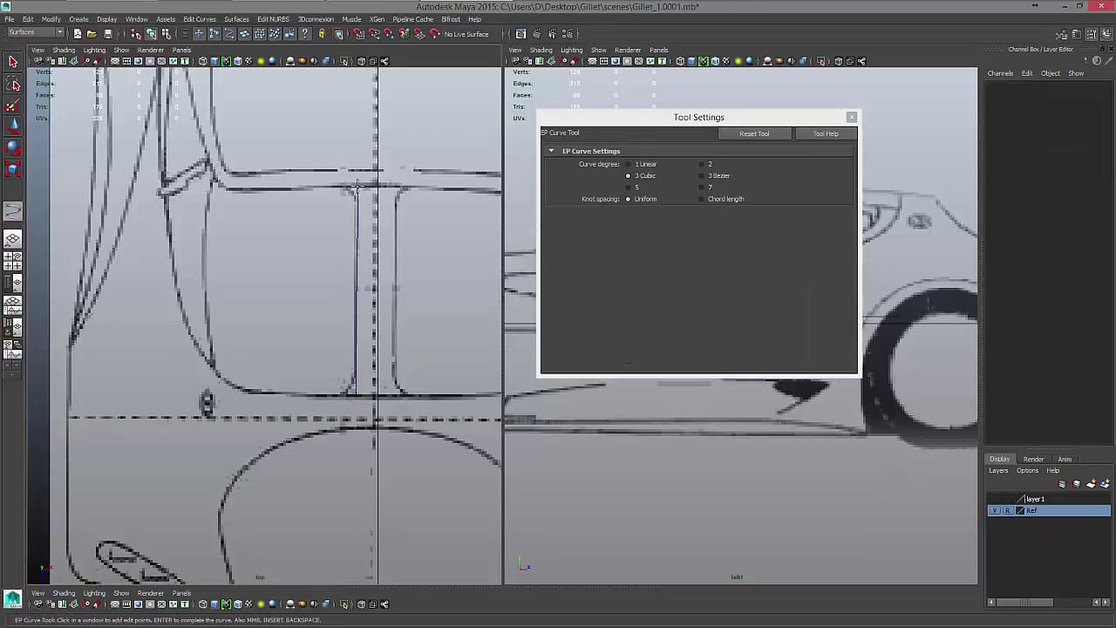
pyautogui.click(356, 187)
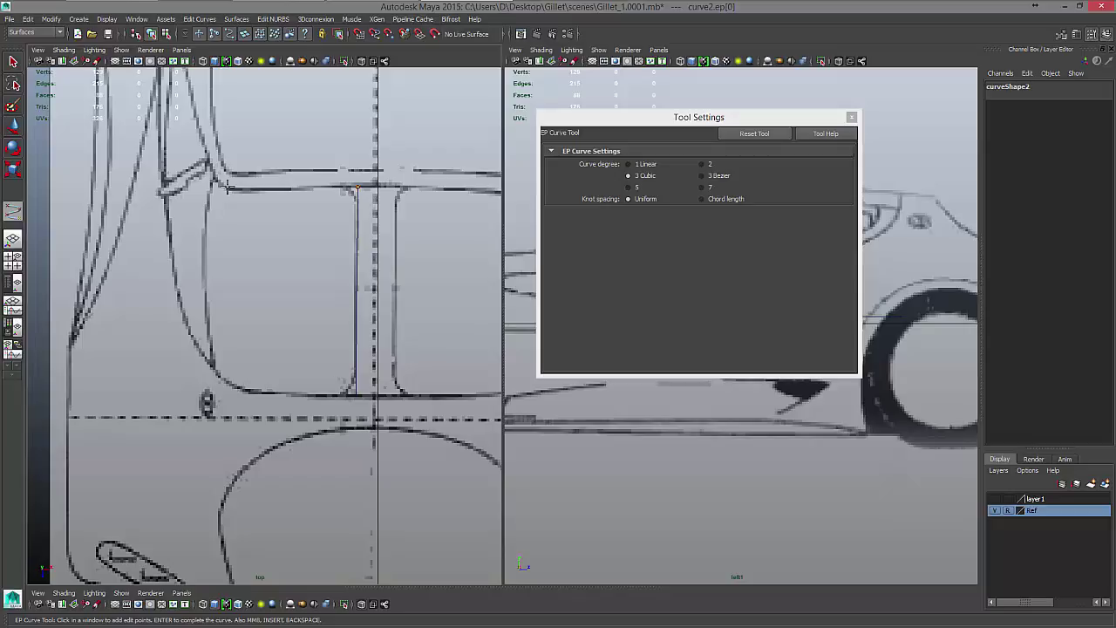
pyautogui.click(227, 187)
pyautogui.press('q')
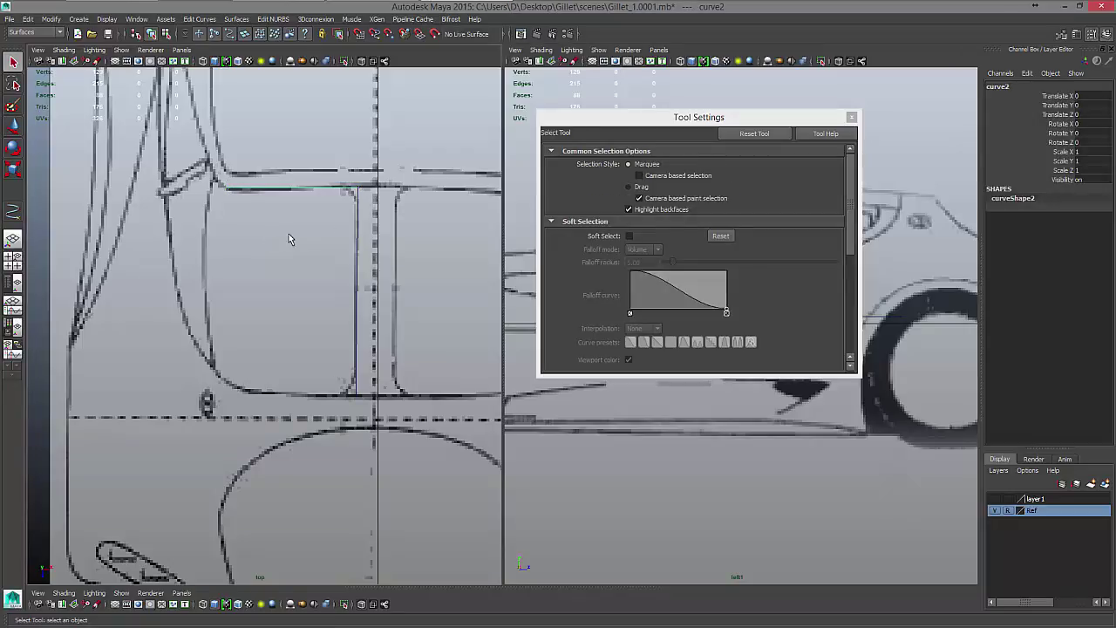
# Close the Tool Settings window and select both curves on the left roof panel
pyautogui.click(851, 117)
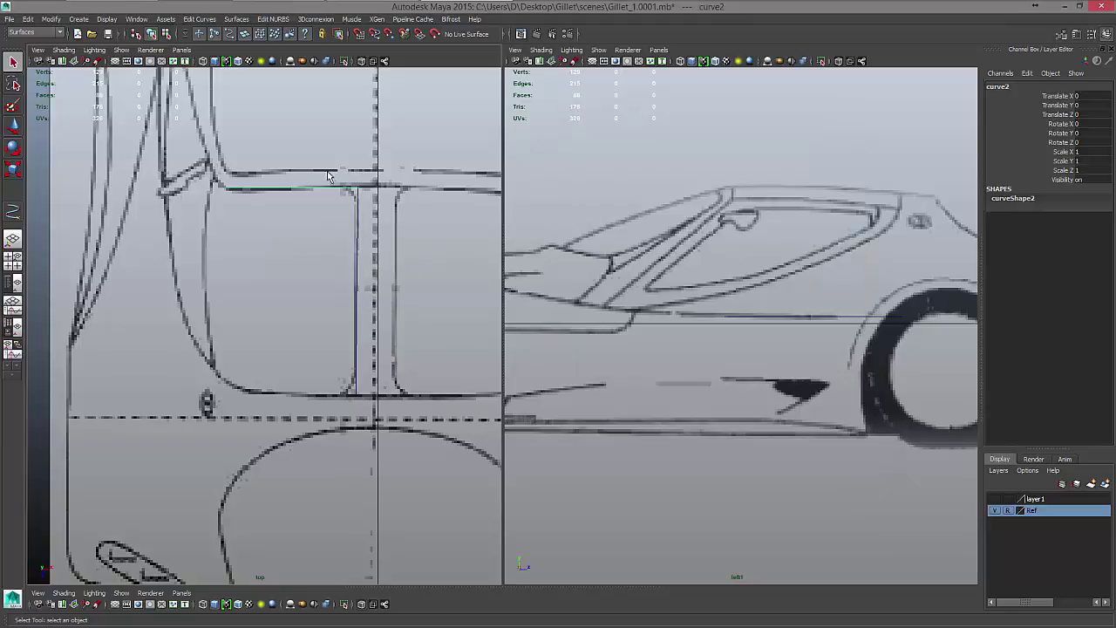
pyautogui.moveTo(328, 172); pyautogui.dragTo(416, 262)
pyautogui.click(48, 19)
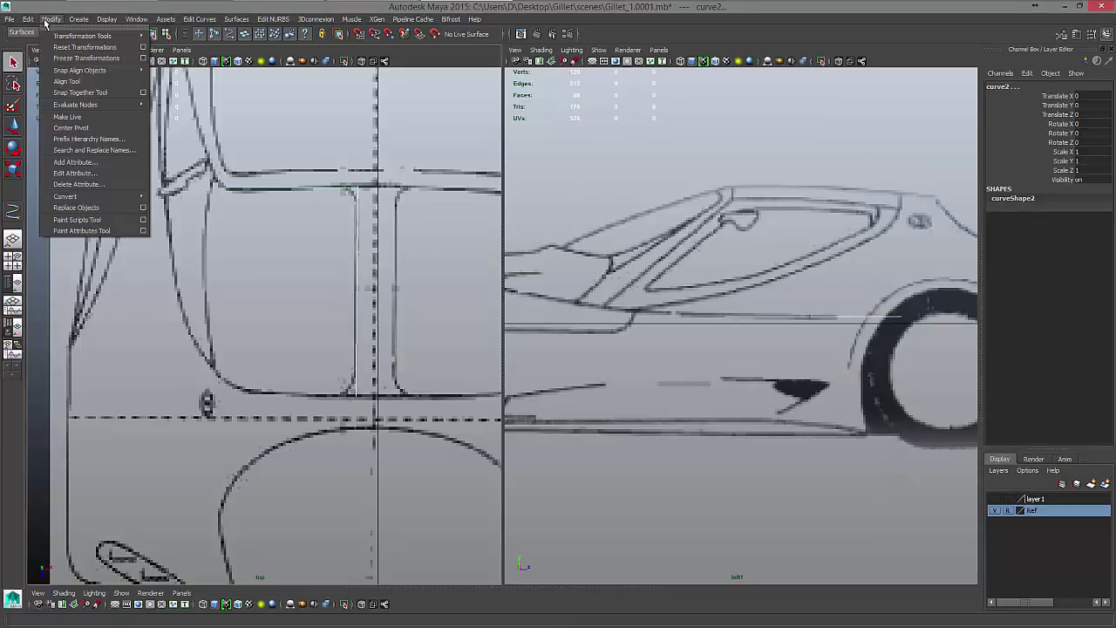
pyautogui.click(136, 19)
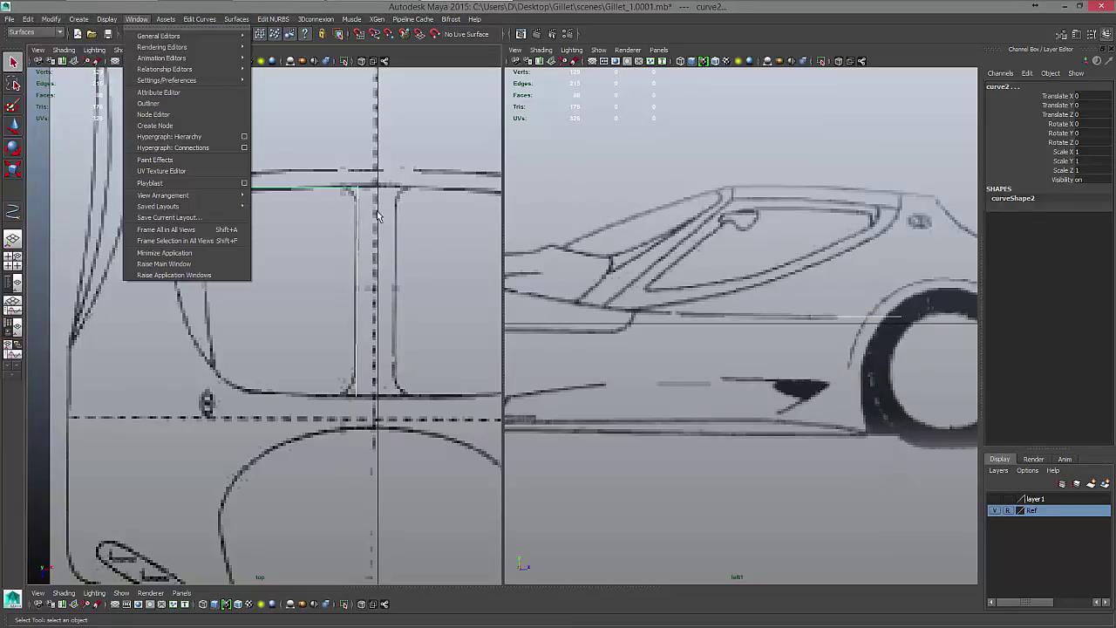
pyautogui.click(267, 14)
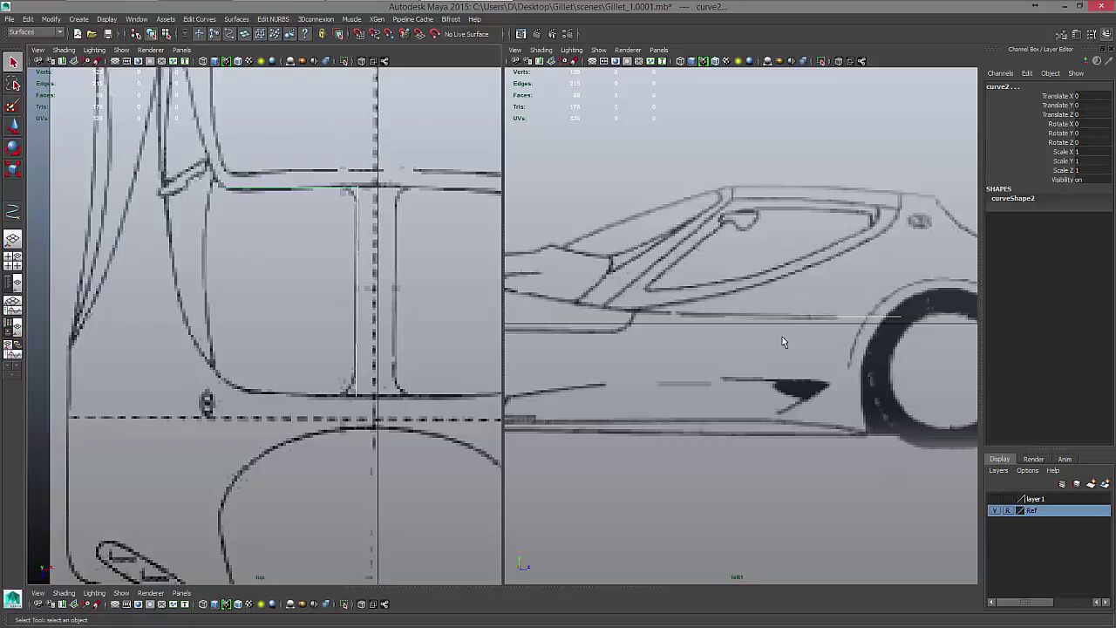
# Duplicate the central strip curve and move the copy to Translate X -0.082, at the left roof panel's outer side
pyautogui.click(357, 236)
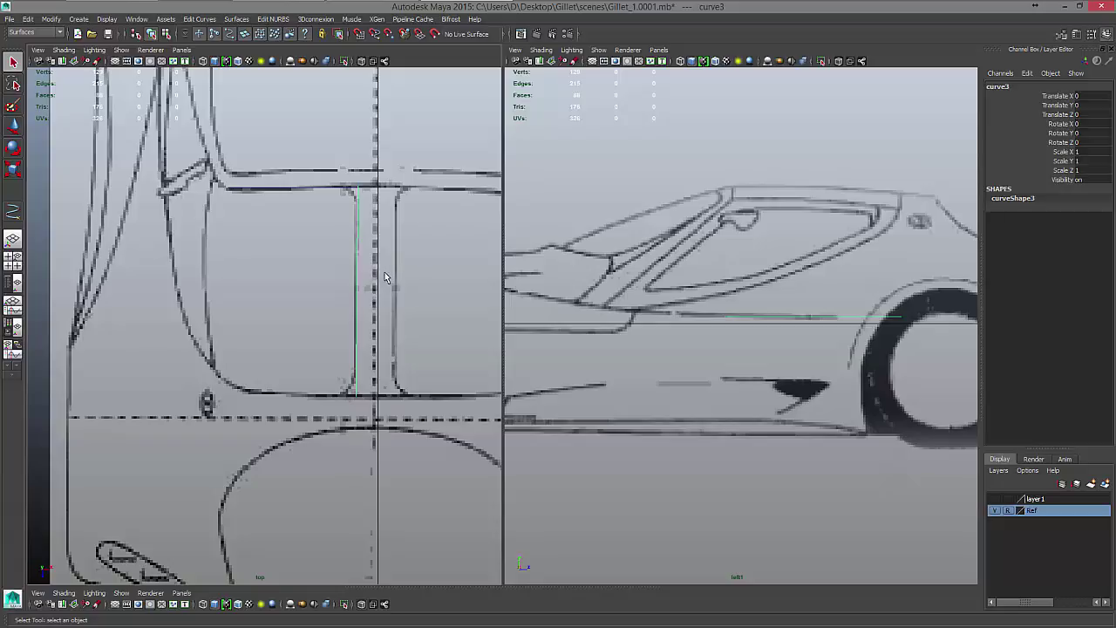
pyautogui.hotkey('ctrl', 'd')
pyautogui.press('w')
pyautogui.scroll(-10, 446, 218)
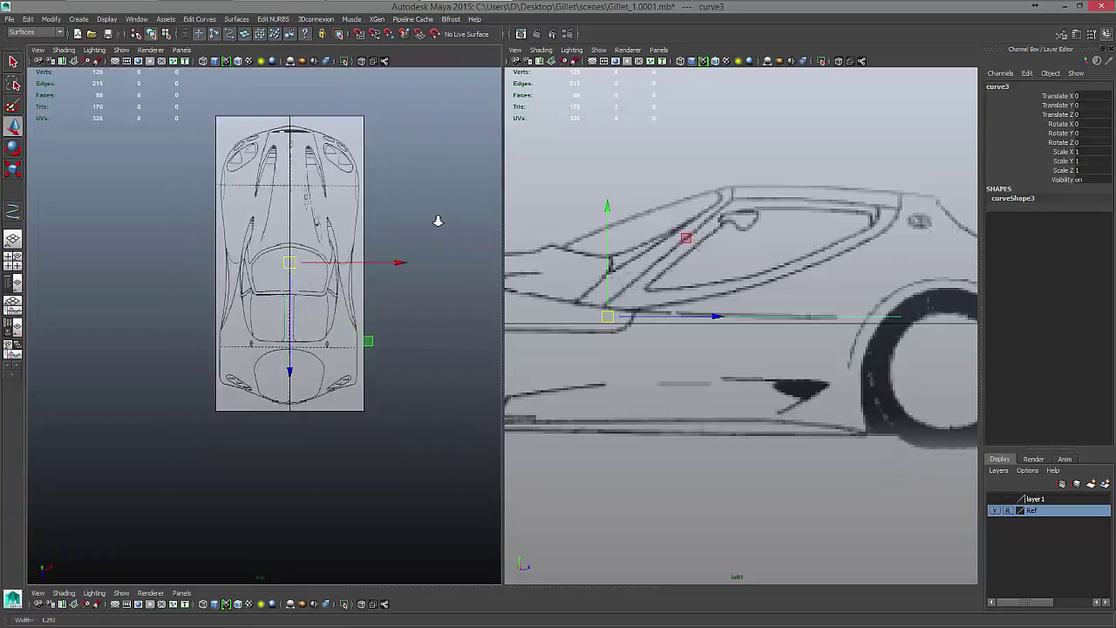
pyautogui.scroll(2, 438, 219)
pyautogui.scroll(6, 441, 223)
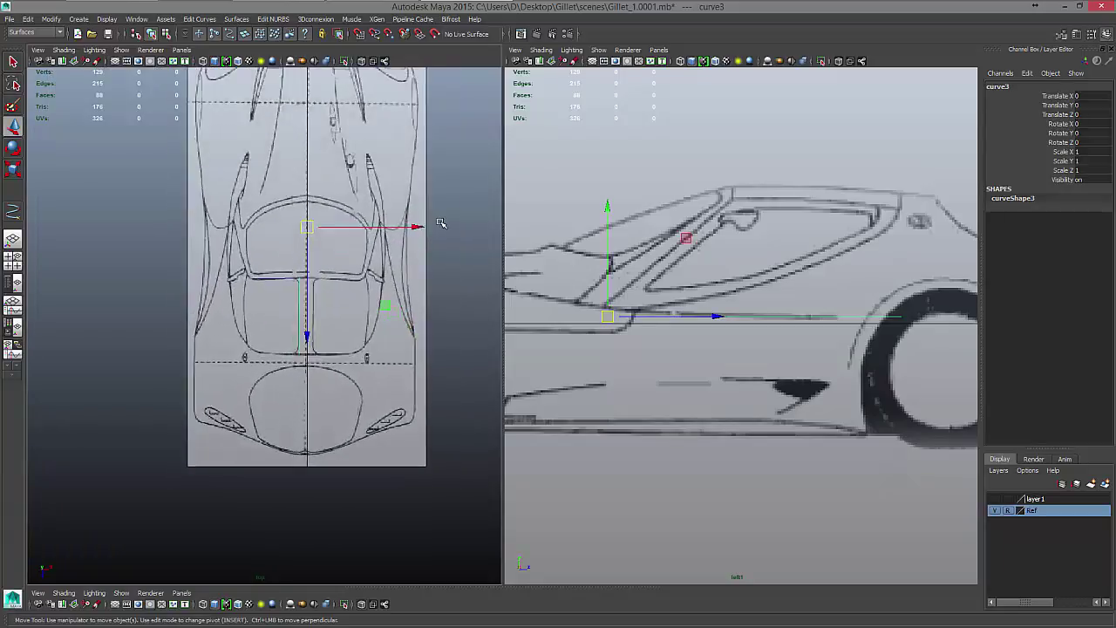
pyautogui.moveTo(441, 101); pyautogui.dragTo(362, 104)
pyautogui.keyDown('alt'); pyautogui.moveTo(311, 176); pyautogui.dragTo(314, 176, button='middle'); pyautogui.keyUp('alt')
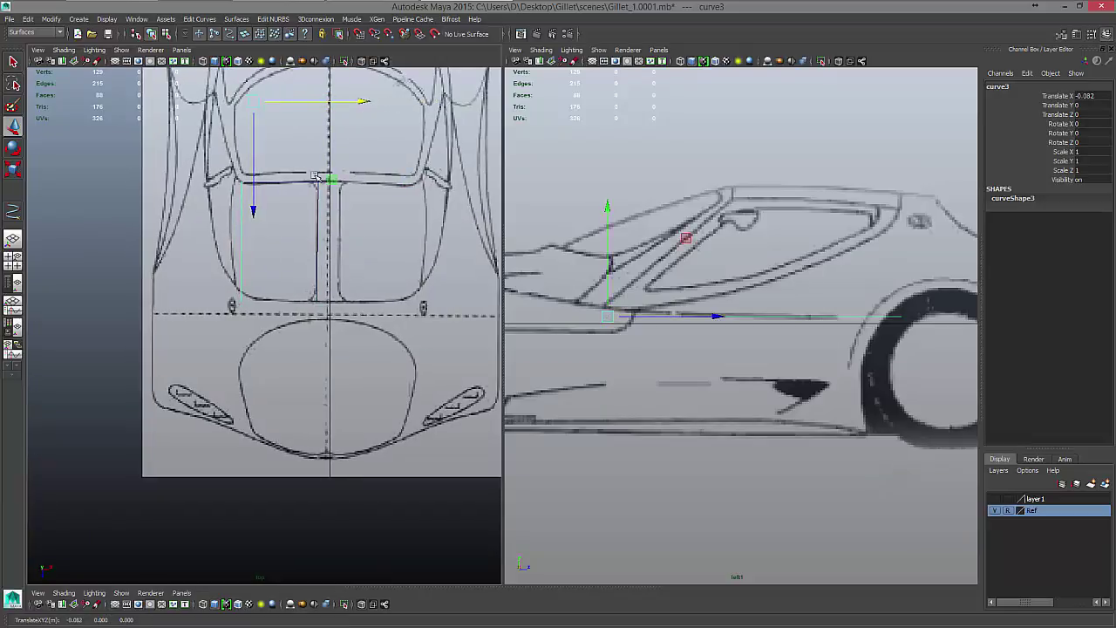
# Duplicate the curve along the roof panel's front edge and move the copy to Translate Z 0.129, on the panel's rear edge
pyautogui.click(294, 179)
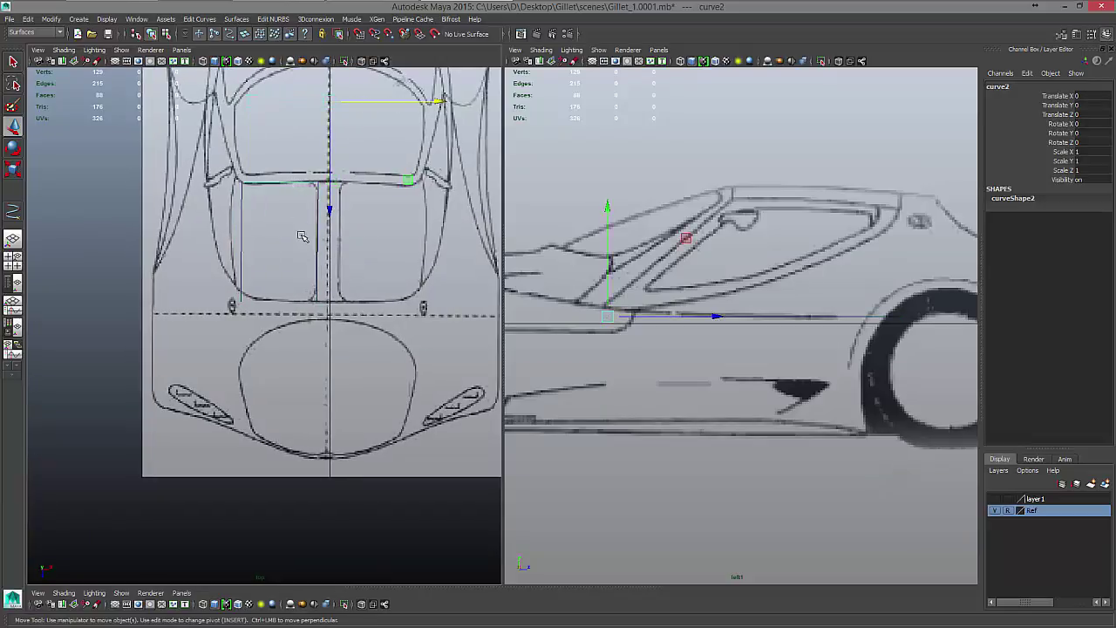
pyautogui.click(327, 211)
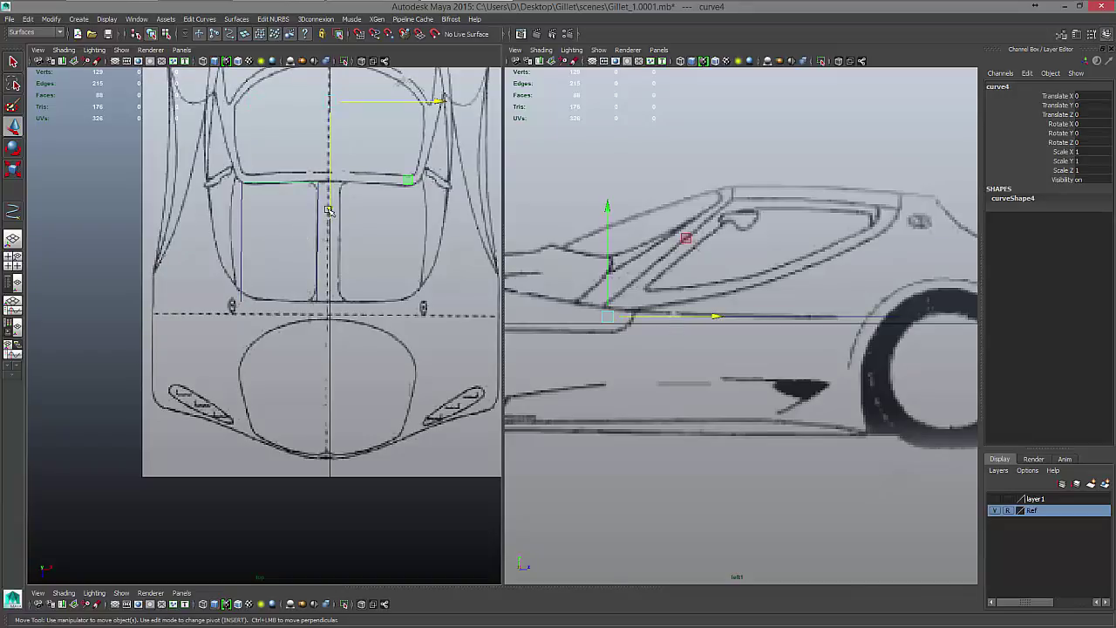
pyautogui.moveTo(327, 211); pyautogui.dragTo(327, 329)
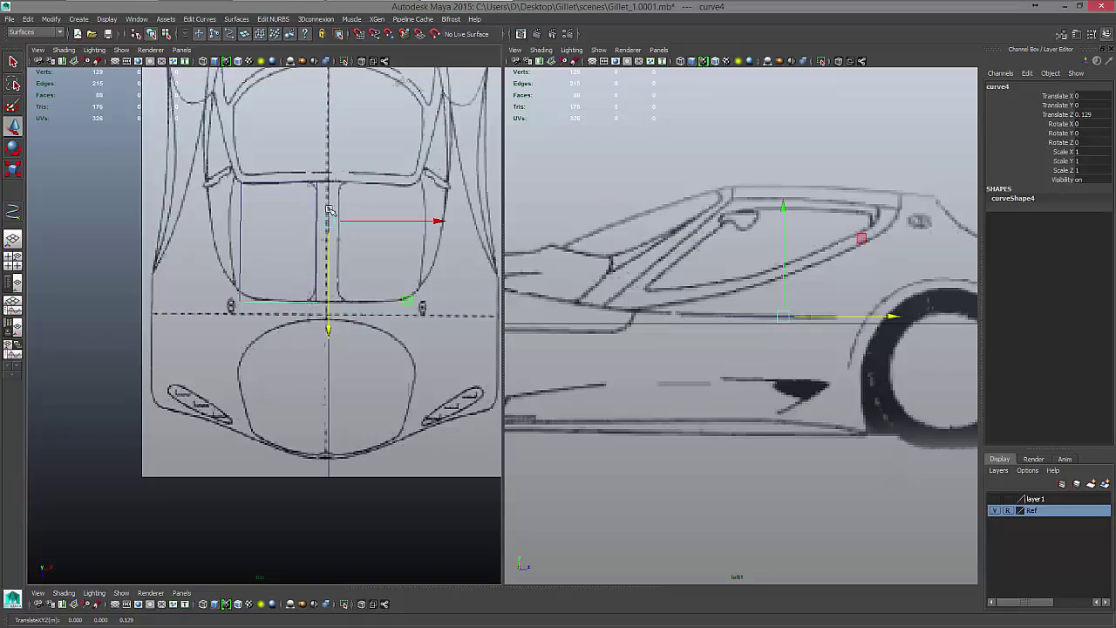
# Center the pivots of all four roof panel curves and raise them to Translate Y 0.096, matching the roof height in the side view
pyautogui.moveTo(207, 162); pyautogui.dragTo(395, 351)
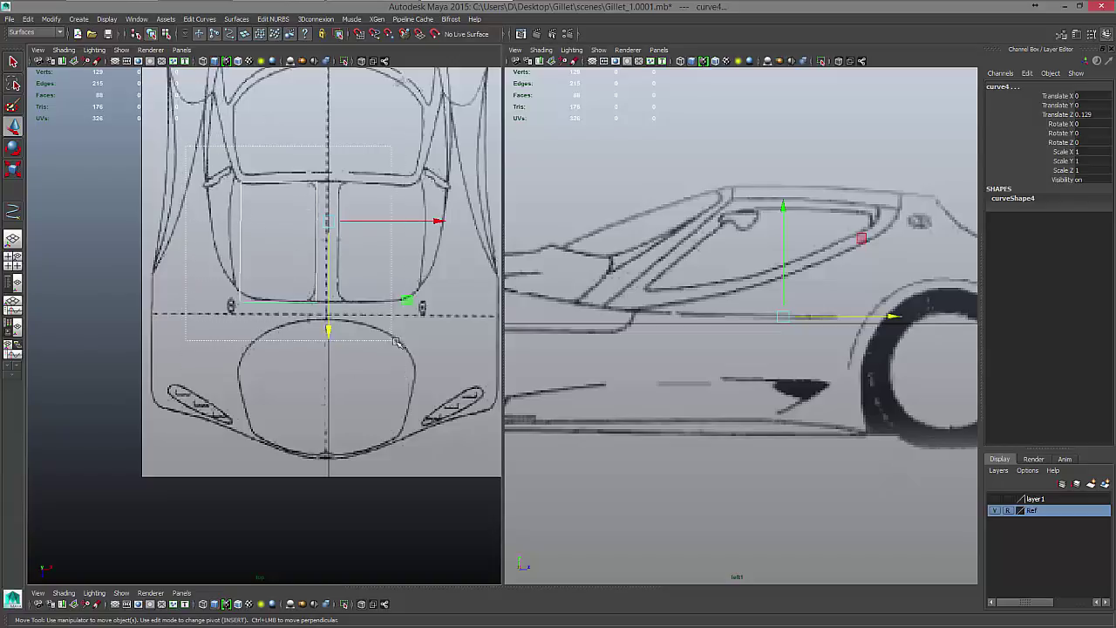
pyautogui.click(52, 19)
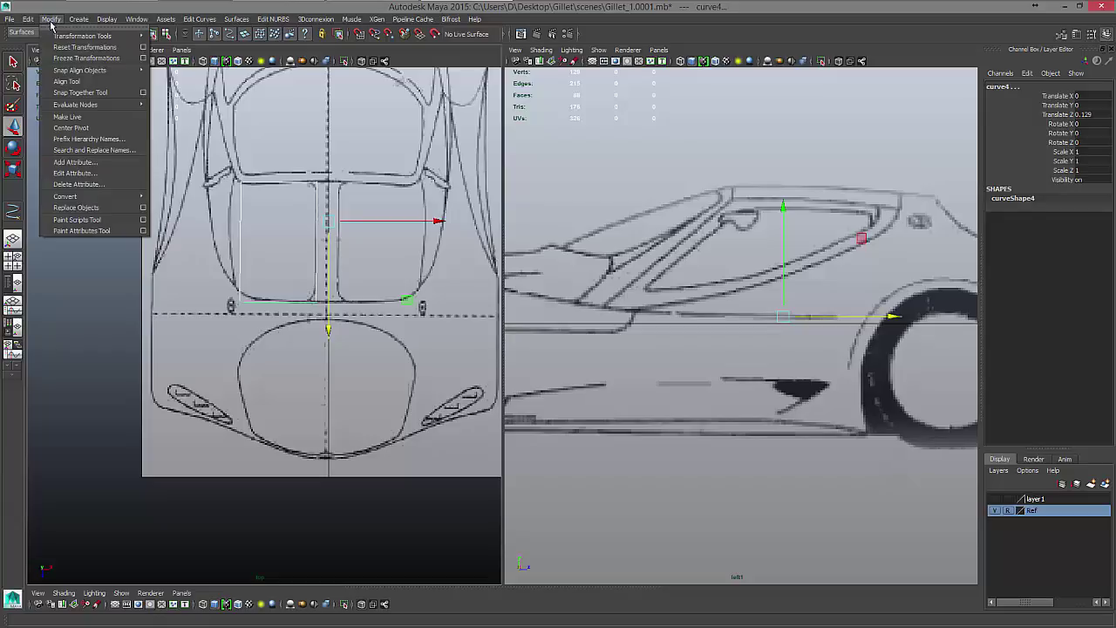
pyautogui.click(70, 127)
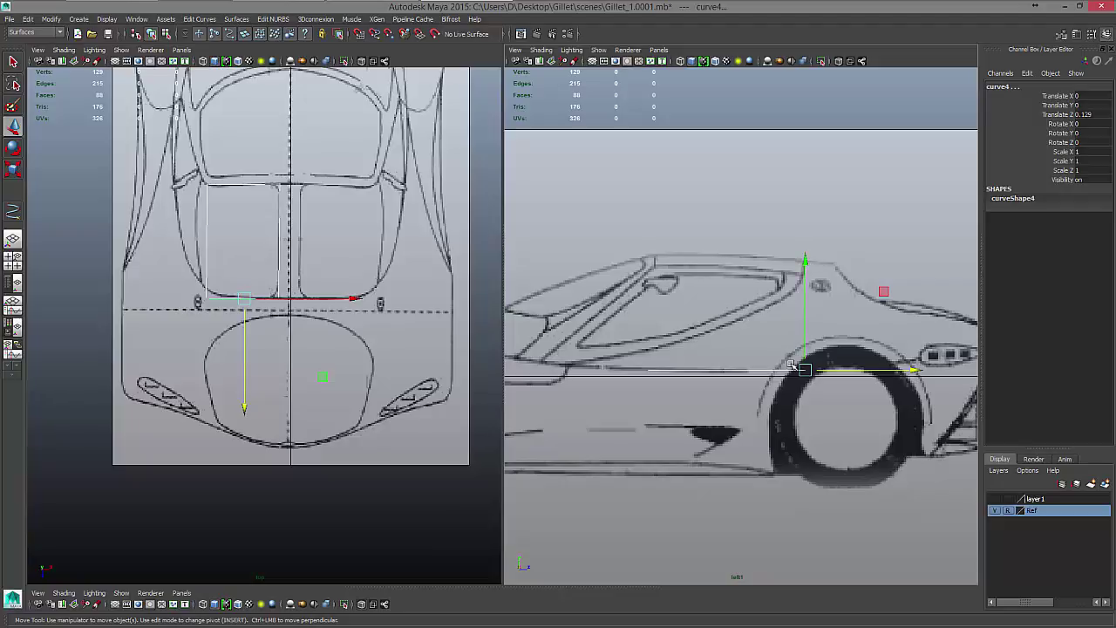
pyautogui.click(807, 282)
pyautogui.moveTo(807, 282); pyautogui.dragTo(809, 169)
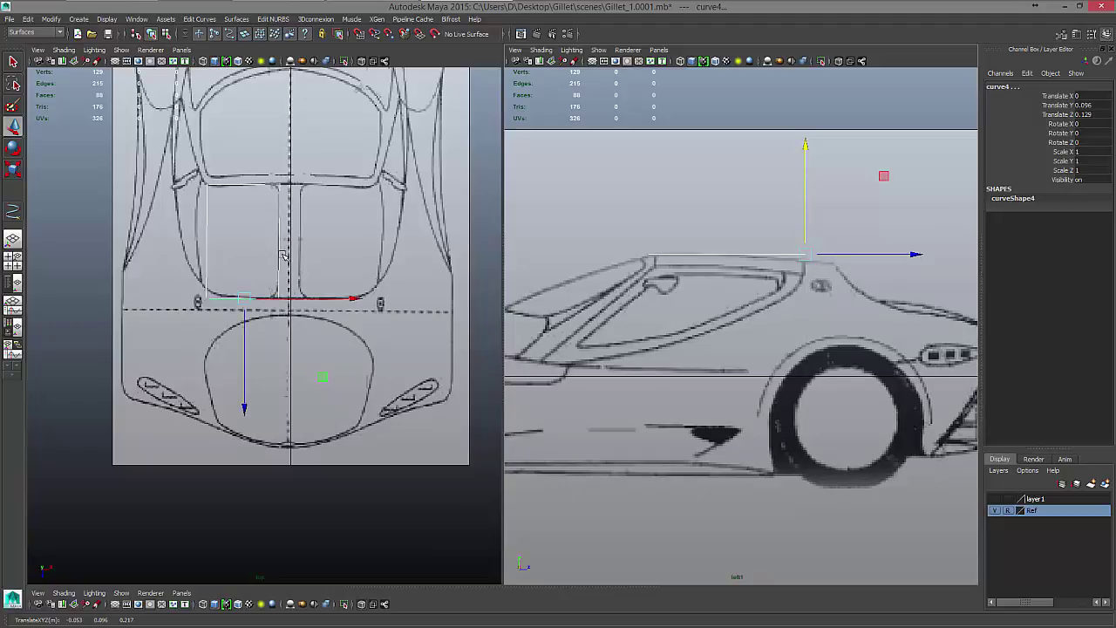
# Lower the panel's rear-edge curve to Translate Y 0.092 so it meets the roofline in the side view
pyautogui.moveTo(226, 157); pyautogui.dragTo(246, 230)
pyautogui.moveTo(222, 276); pyautogui.dragTo(236, 345)
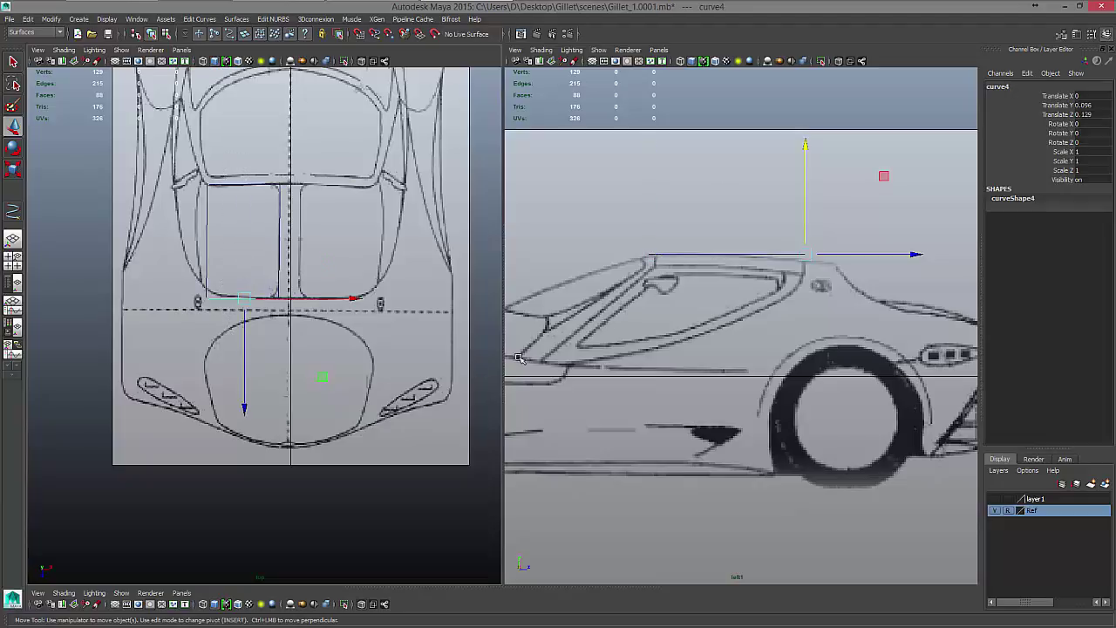
pyautogui.middleClick(834, 238)
pyautogui.scroll(5, 835, 276)
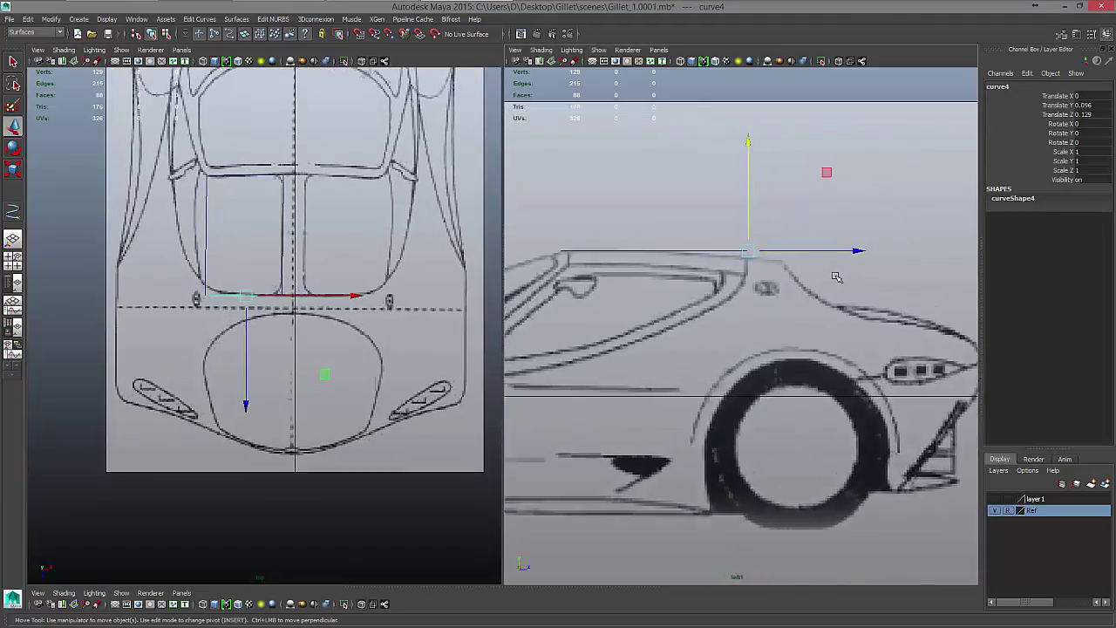
pyautogui.scroll(2, 793, 261)
pyautogui.moveTo(740, 214); pyautogui.dragTo(741, 225)
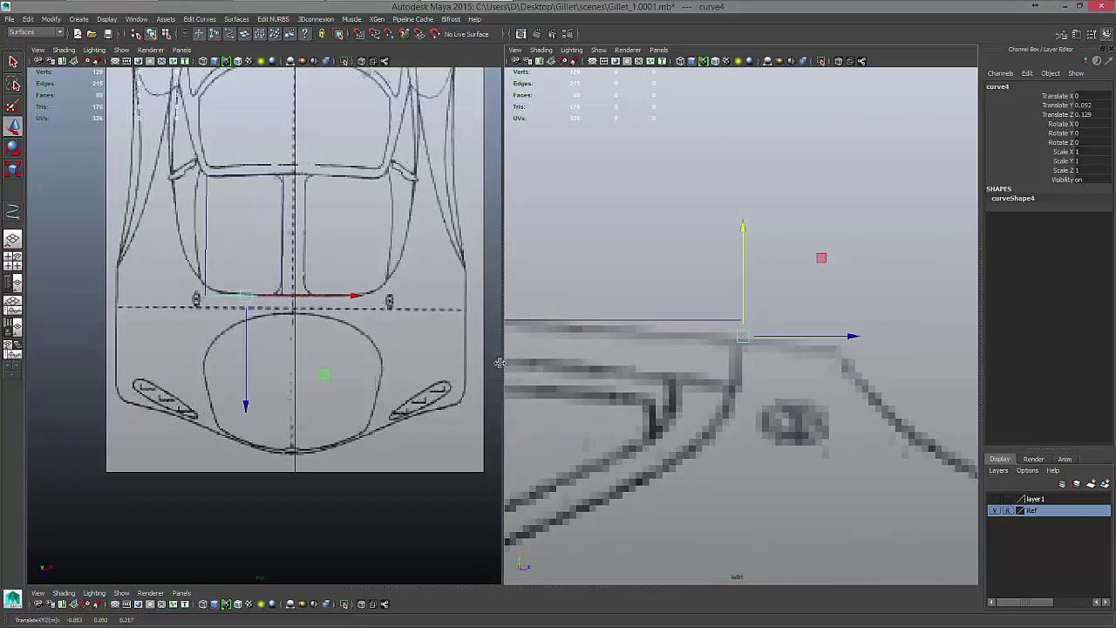
# Delete the straight copied curve at the left roof panel's outer side
pyautogui.click(282, 240)
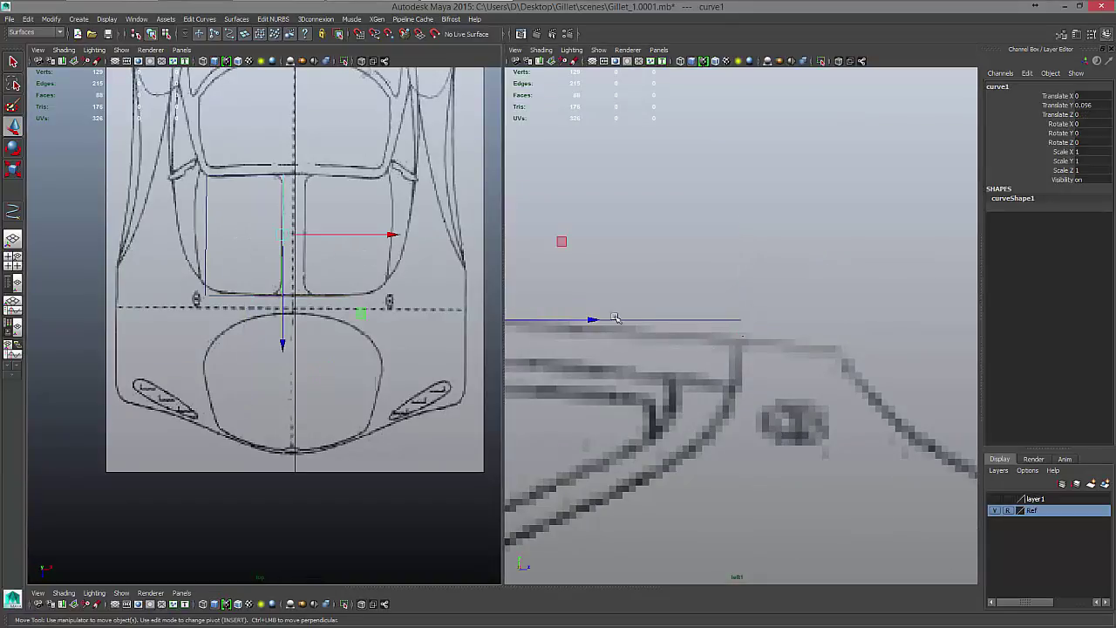
pyautogui.scroll(-1, 306, 212)
pyautogui.keyDown('alt'); pyautogui.moveTo(281, 220); pyautogui.dragTo(340, 200, button='middle'); pyautogui.keyUp('alt')
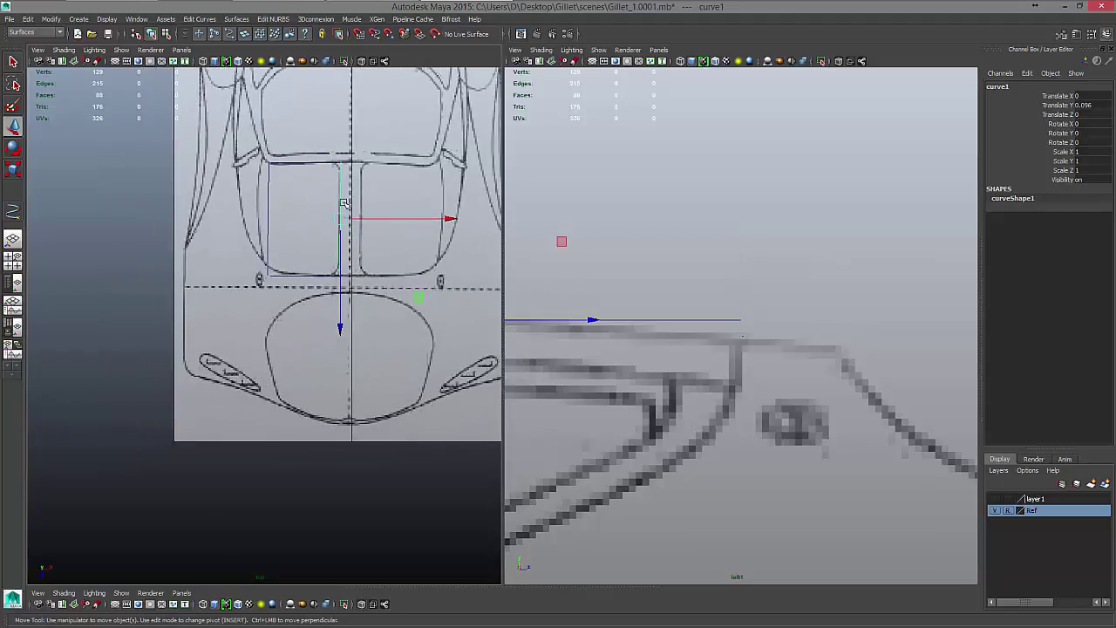
pyautogui.click(266, 223)
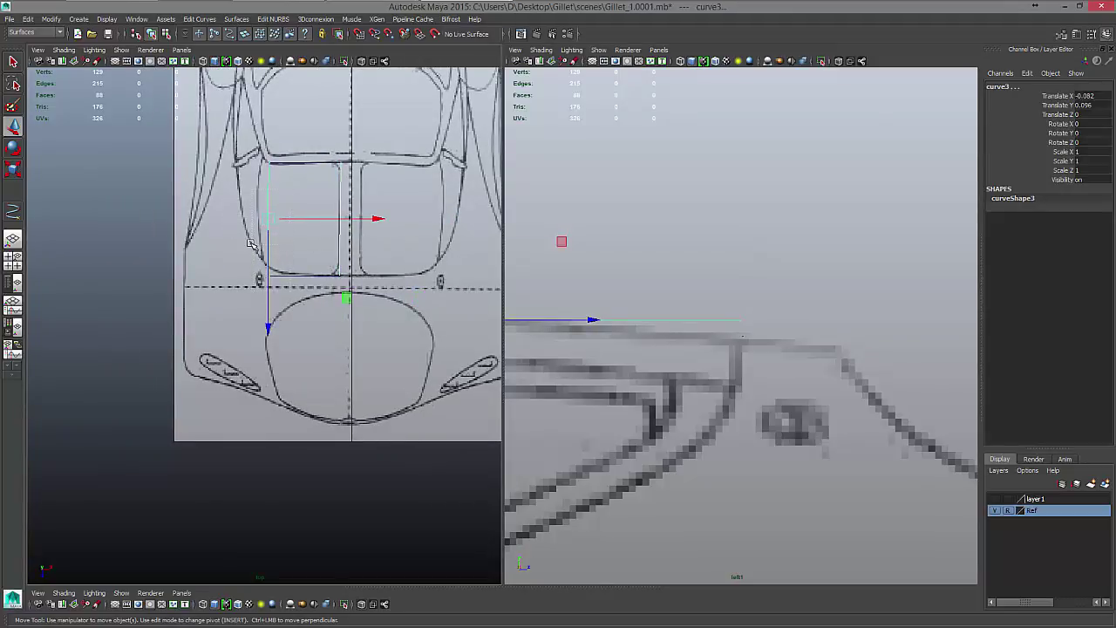
pyautogui.click(250, 247)
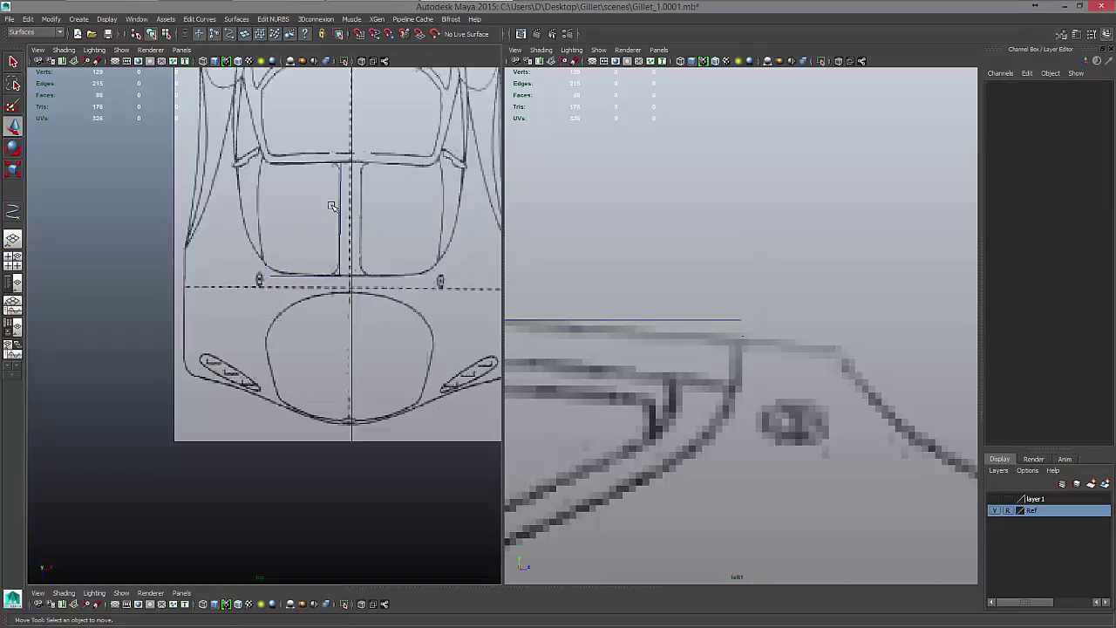
# Show the central strip curve's control vertices and lower its two rear vertices slightly toward the roofline in the side view
pyautogui.click(338, 208)
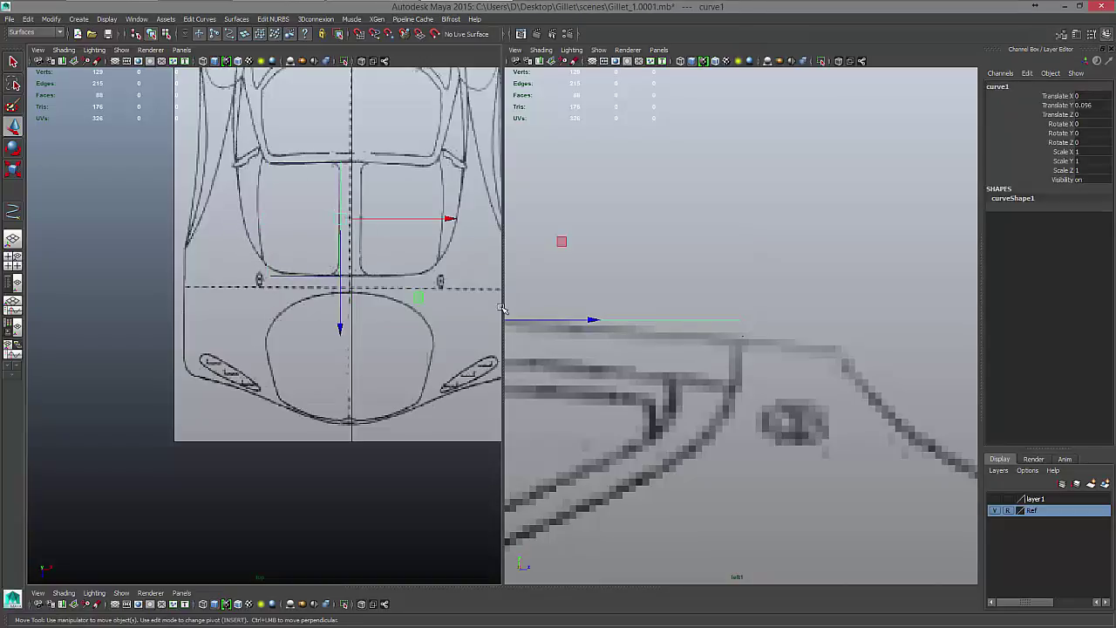
pyautogui.middleClick(665, 329)
pyautogui.scroll(-3, 667, 330)
pyautogui.keyDown('alt'); pyautogui.moveTo(823, 295); pyautogui.dragTo(796, 286, button='middle'); pyautogui.keyUp('alt')
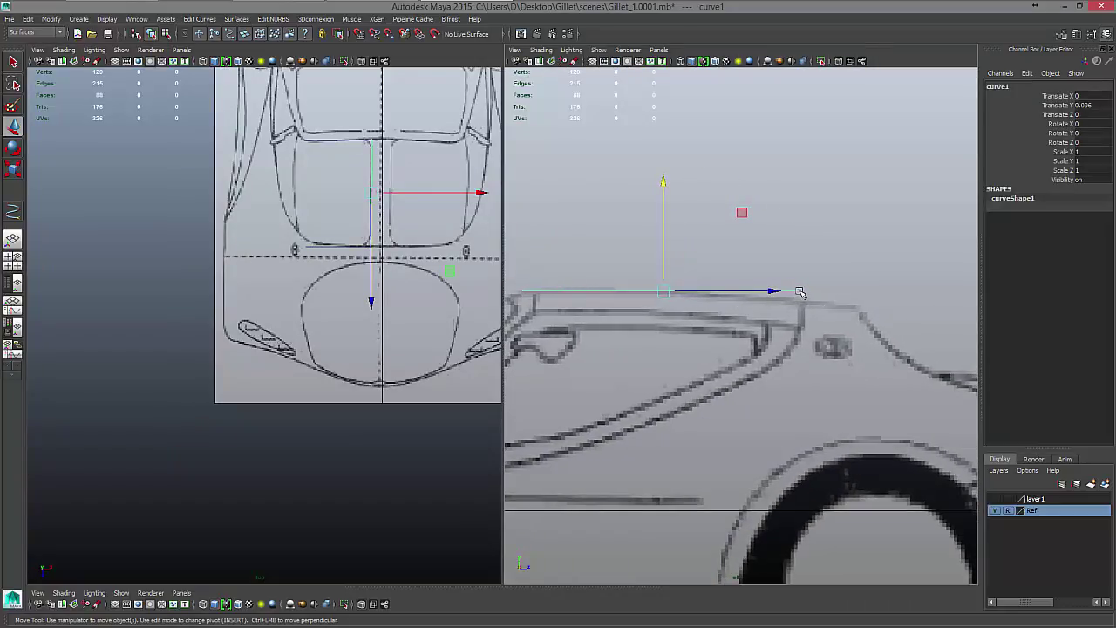
pyautogui.moveTo(800, 292); pyautogui.dragTo(741, 291, button='right')
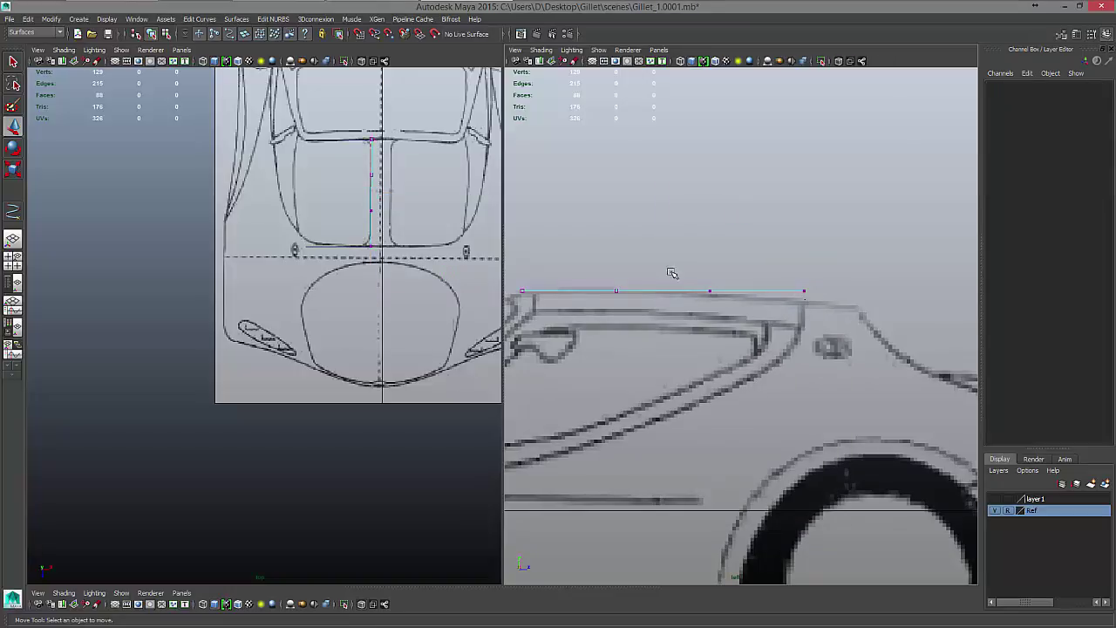
pyautogui.moveTo(685, 242); pyautogui.dragTo(822, 316)
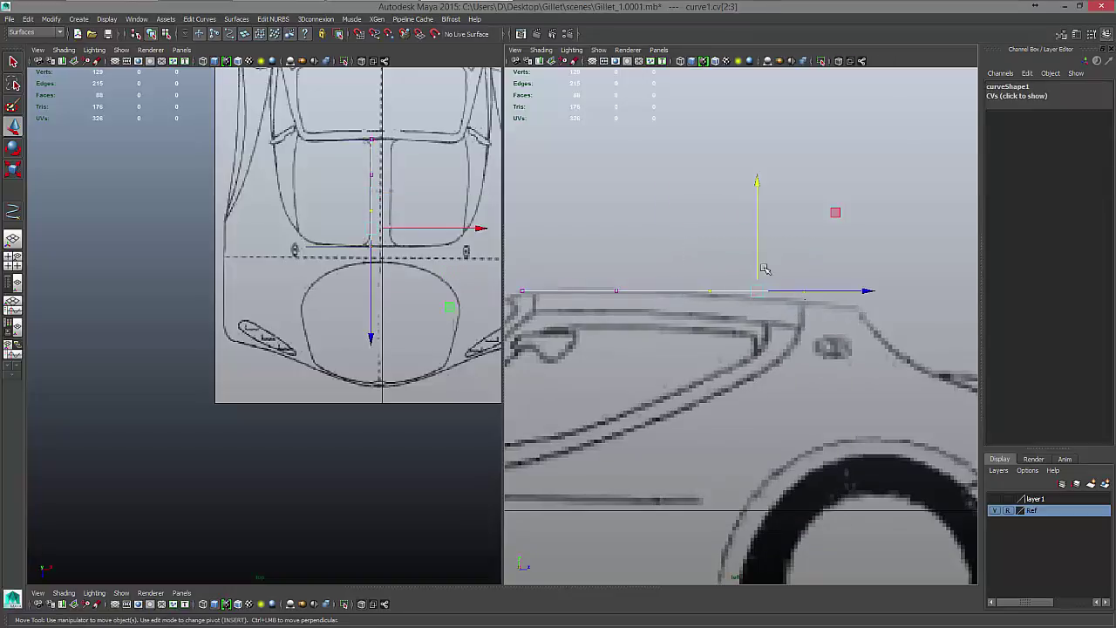
pyautogui.moveTo(757, 181); pyautogui.dragTo(757, 182)
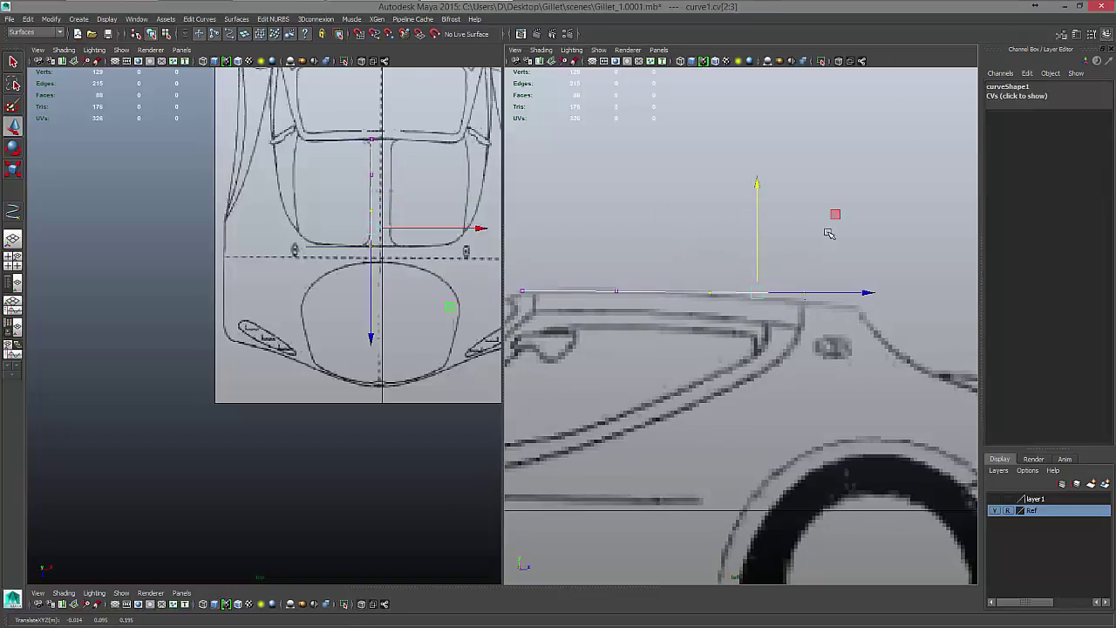
# Lower the strip curve's rearmost control vertex onto the roofline in the side view and return the curve to object mode
pyautogui.moveTo(817, 248); pyautogui.dragTo(789, 301)
pyautogui.moveTo(784, 293); pyautogui.dragTo(725, 291, button='right')
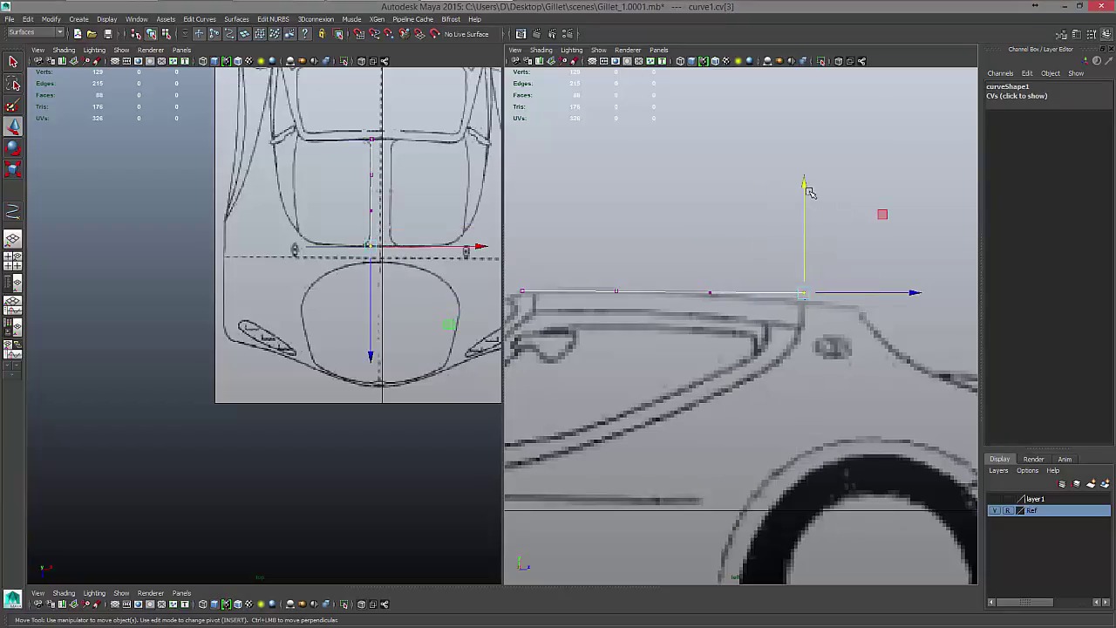
pyautogui.moveTo(804, 187); pyautogui.dragTo(807, 191)
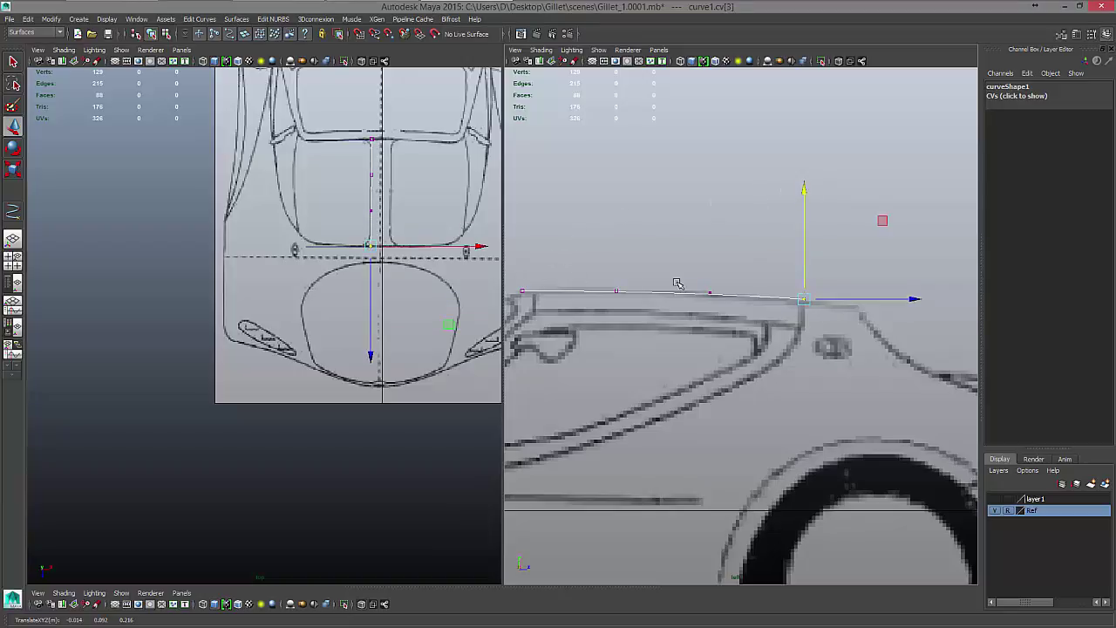
pyautogui.moveTo(754, 297); pyautogui.dragTo(754, 358, button='right')
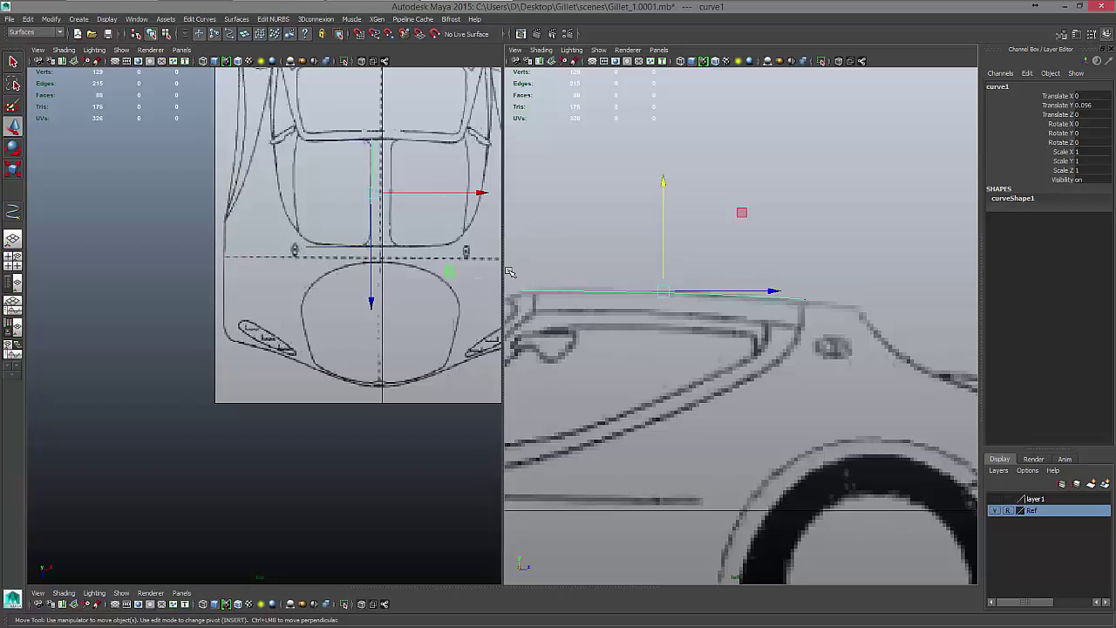
# Duplicate the reshaped strip curve and move the copy to Translate X -0.079 and Translate Y 0.087, along the panel's outer side
pyautogui.hotkey('ctrl', 'd')
pyautogui.moveTo(481, 191); pyautogui.dragTo(414, 191)
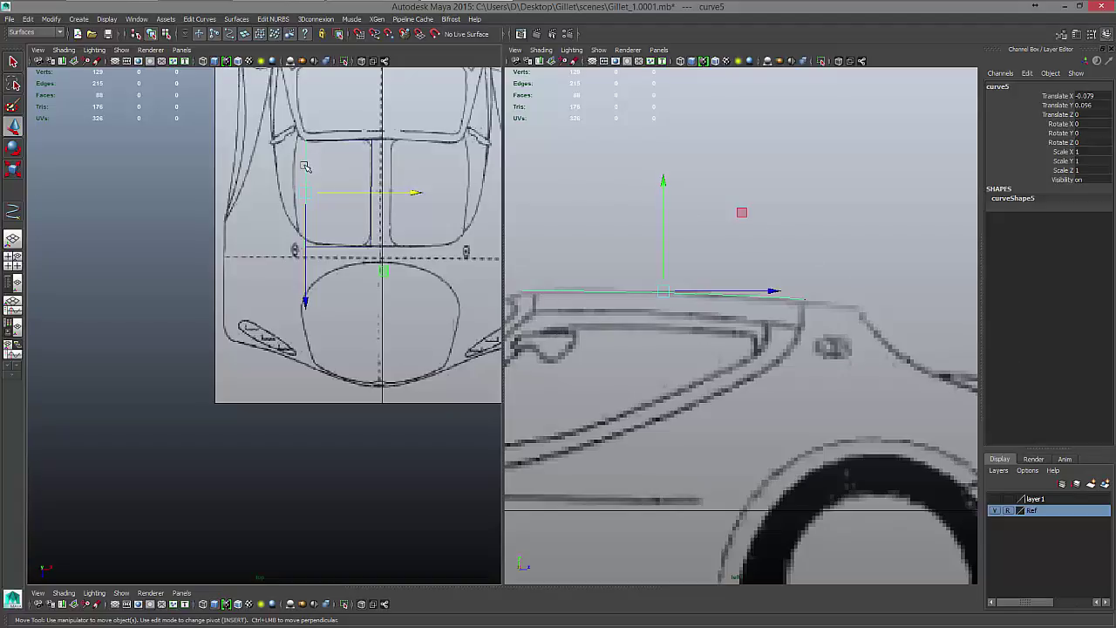
pyautogui.moveTo(664, 181); pyautogui.dragTo(661, 200)
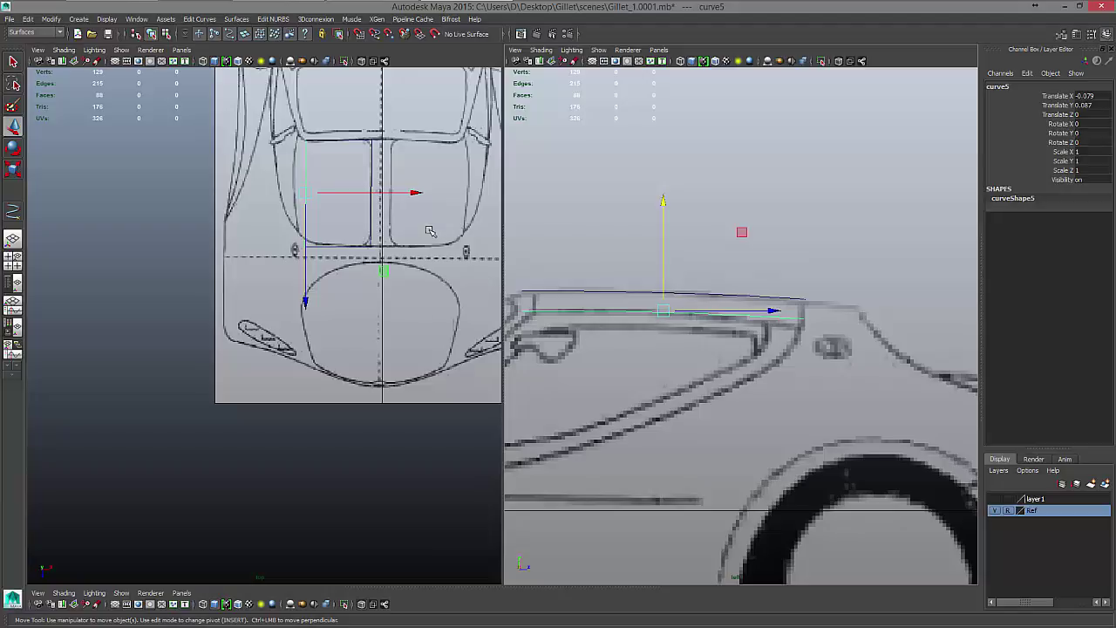
# Delete the cross curve at the rear edge of the left roof panel
pyautogui.click(336, 247)
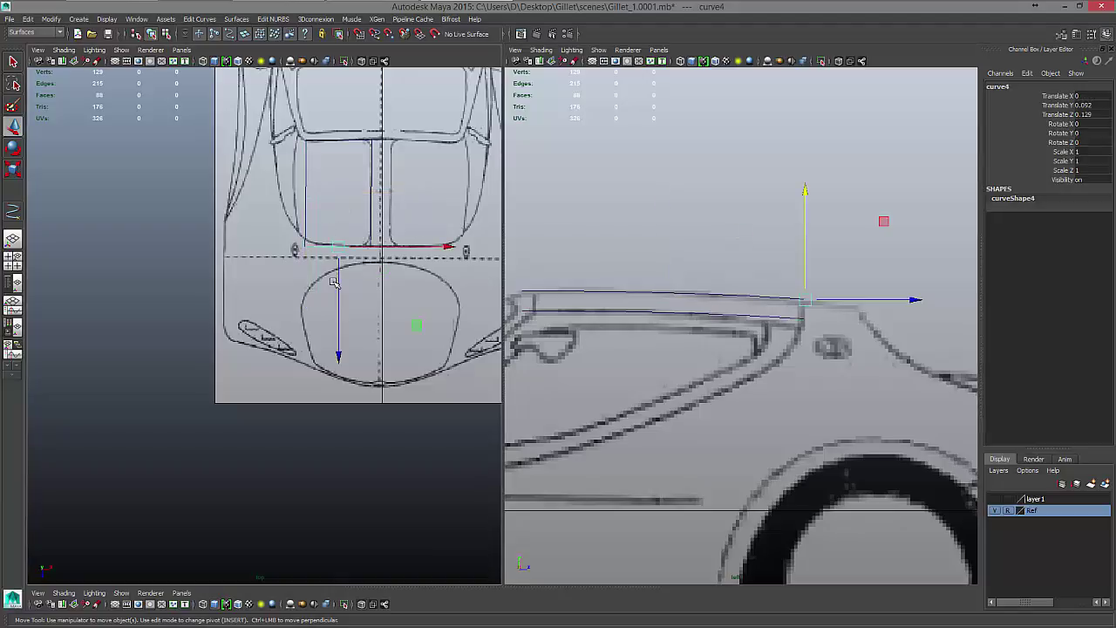
pyautogui.click(334, 282)
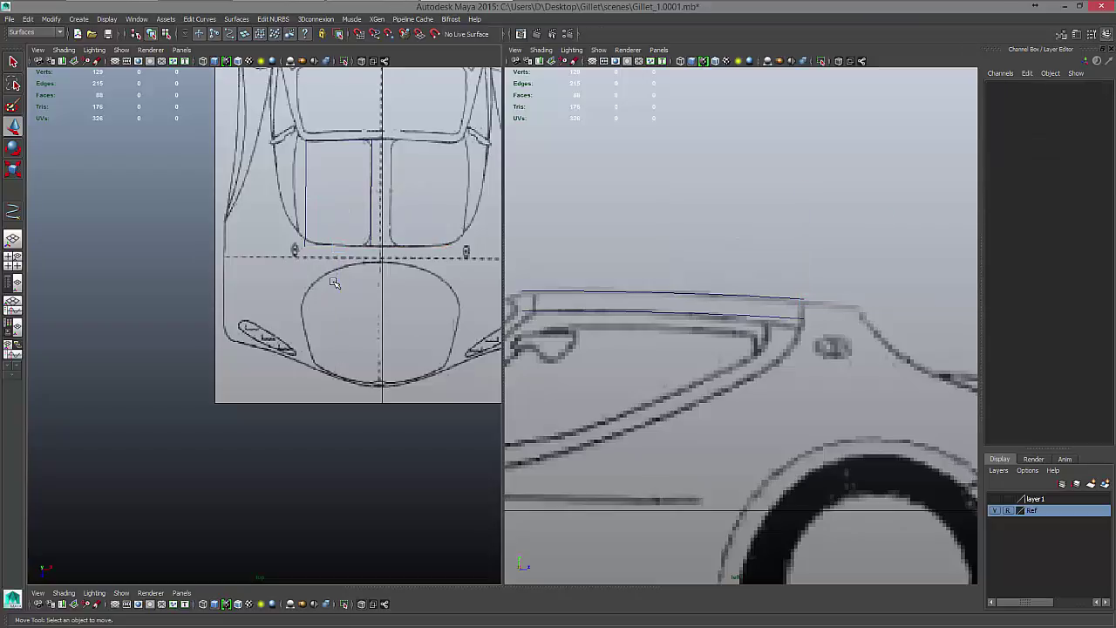
# Show the control vertices of the front cross curve and of the outer side curve in the top view
pyautogui.click(340, 145)
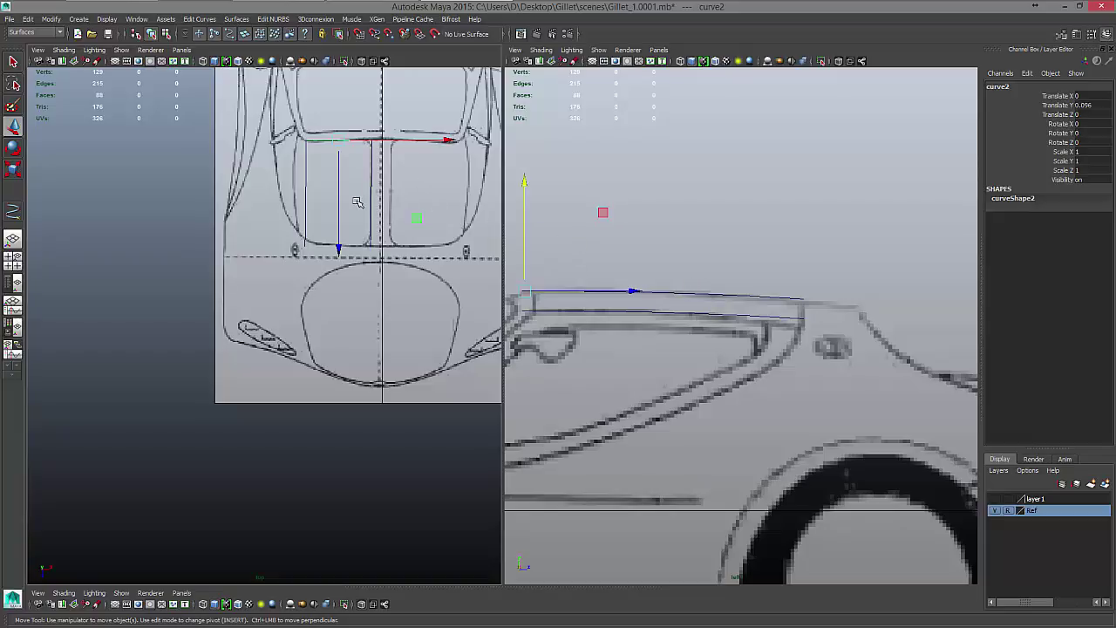
pyautogui.scroll(10, 355, 201)
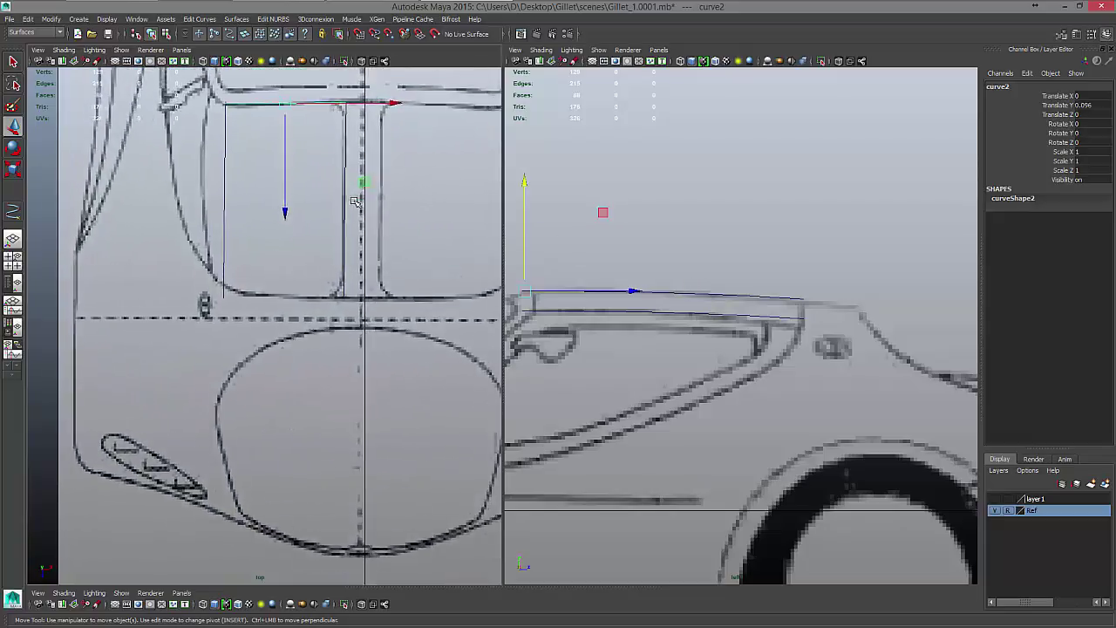
pyautogui.scroll(5, 355, 202)
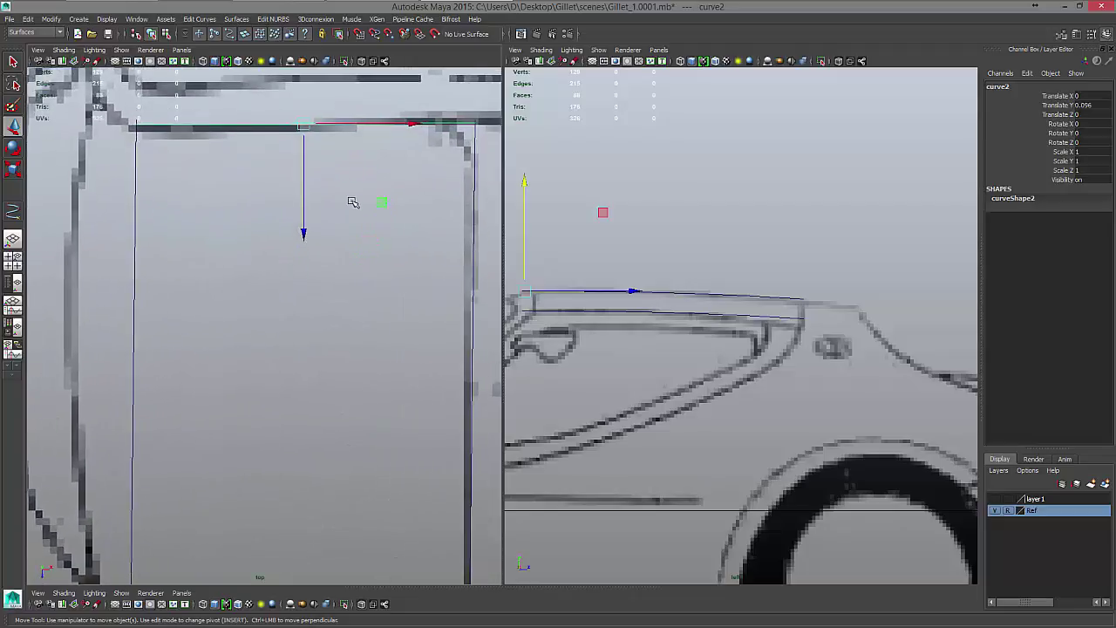
pyautogui.rightClick(198, 125)
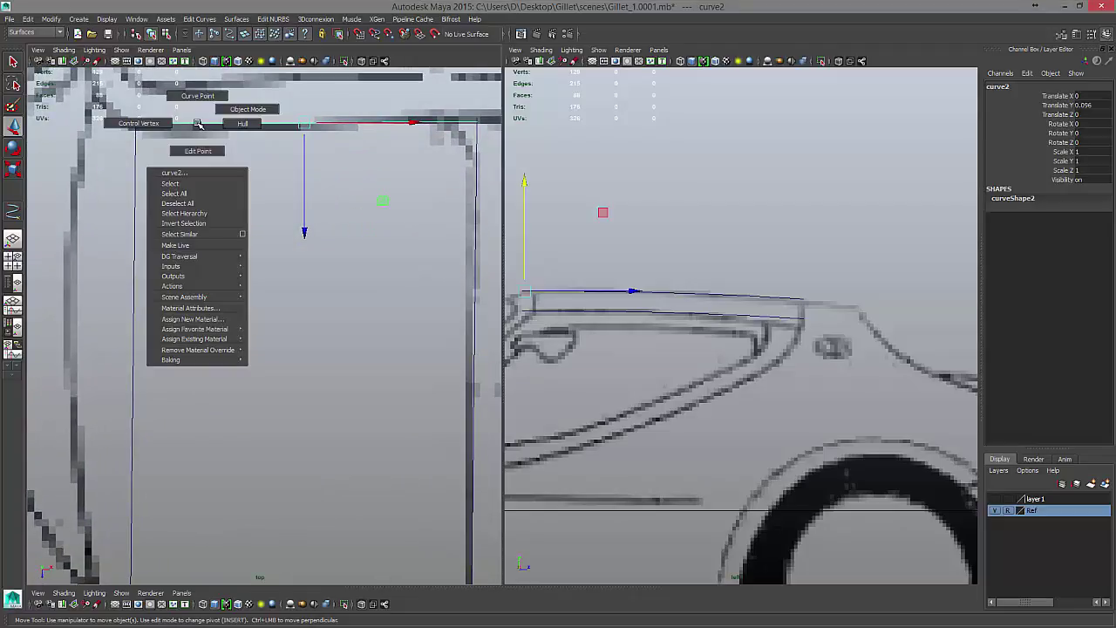
pyautogui.click(142, 123)
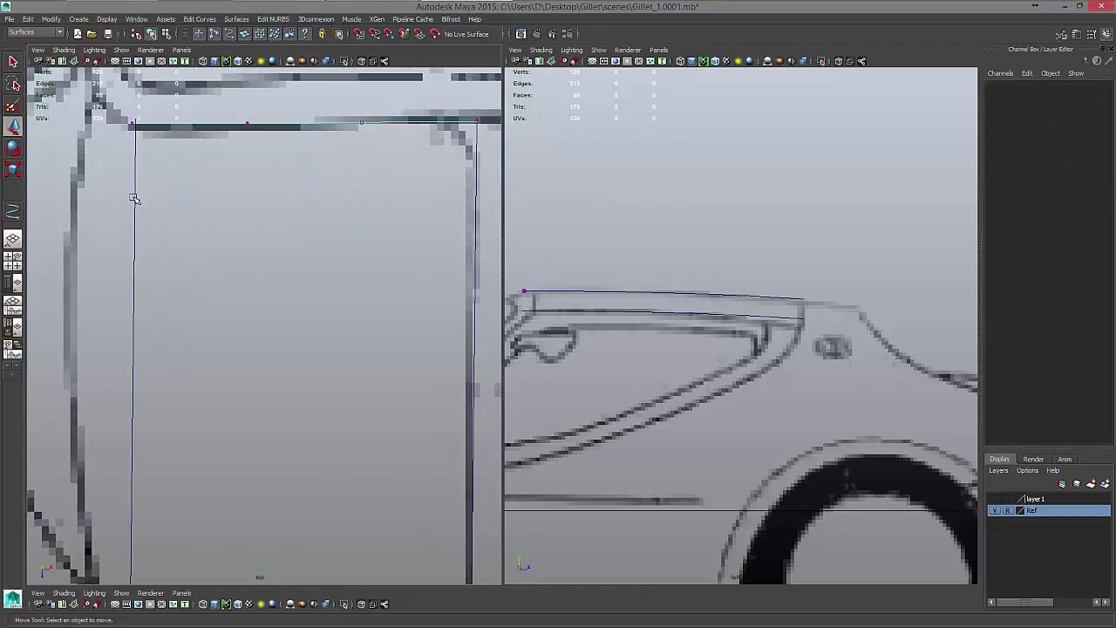
pyautogui.rightClick(134, 199)
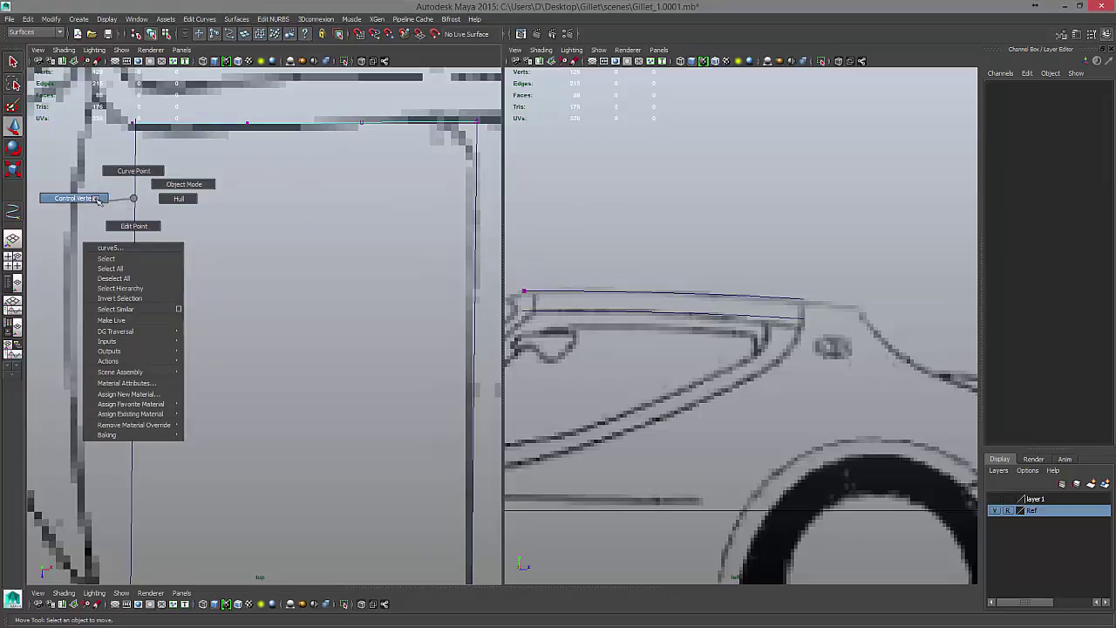
pyautogui.click(102, 201)
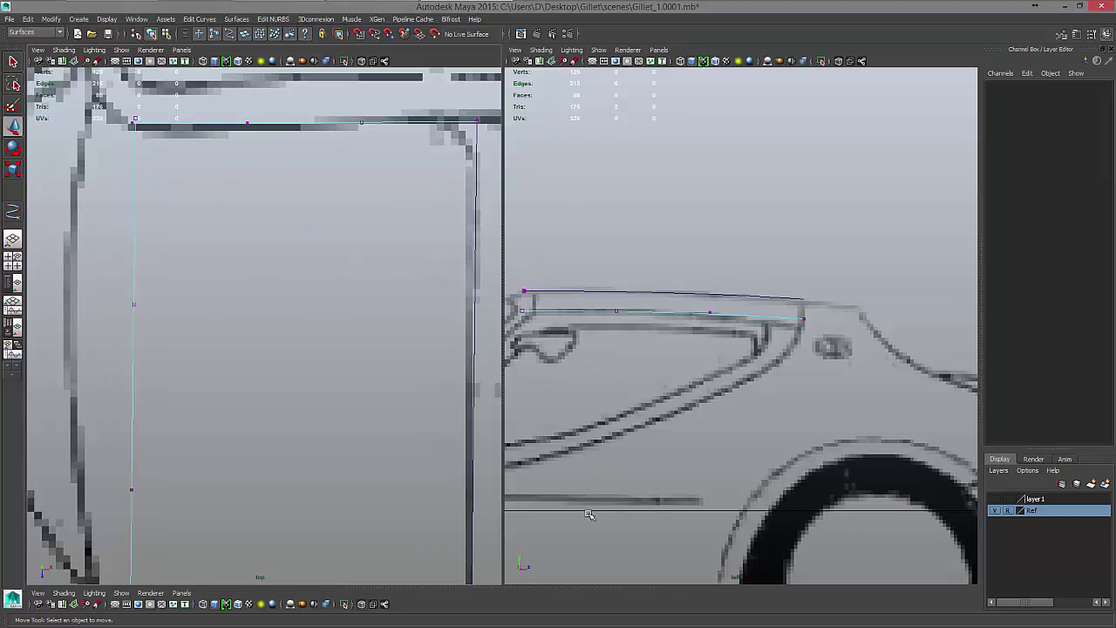
# Snap the front curve's outer end vertex onto the outer side curve's front end in perspective, and return the curves to object mode
pyautogui.moveTo(592, 587); pyautogui.dragTo(602, 161)
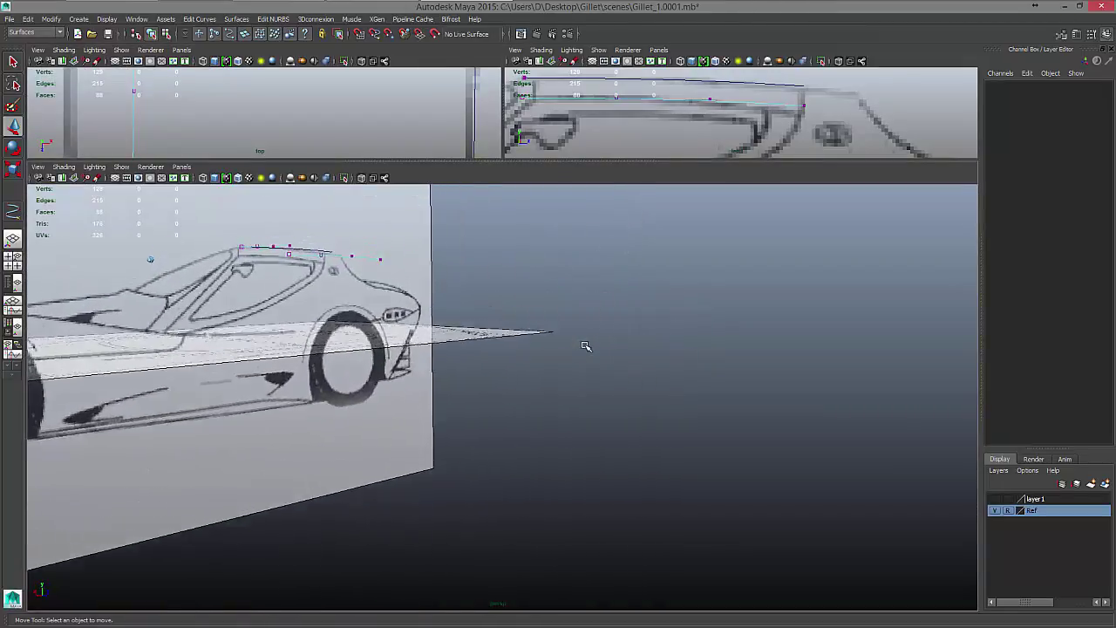
pyautogui.scroll(8, 584, 347)
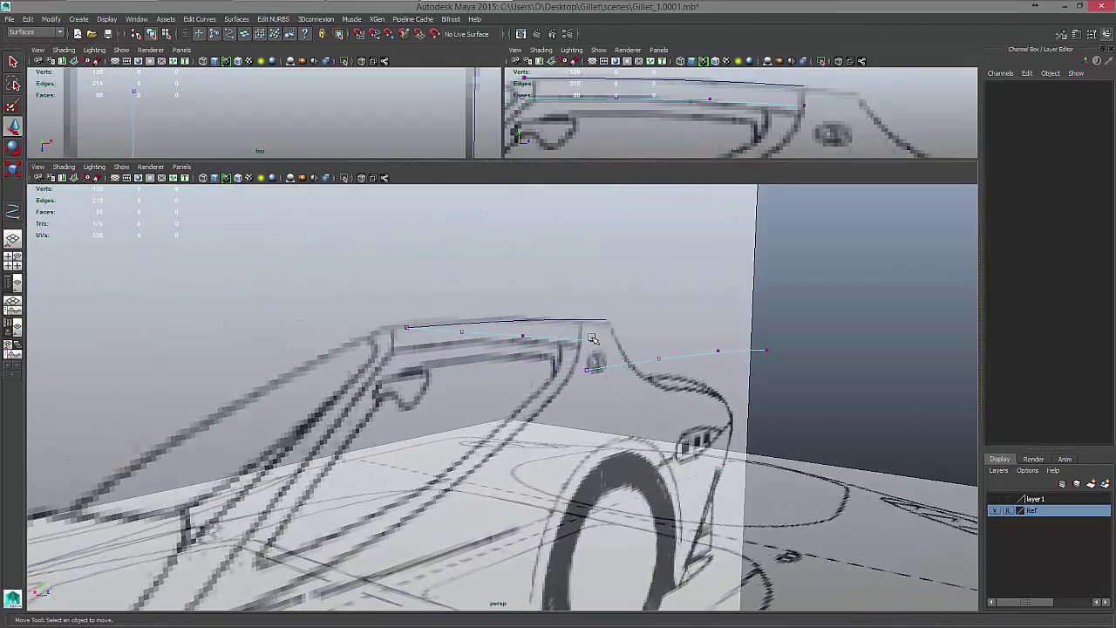
pyautogui.click(591, 340)
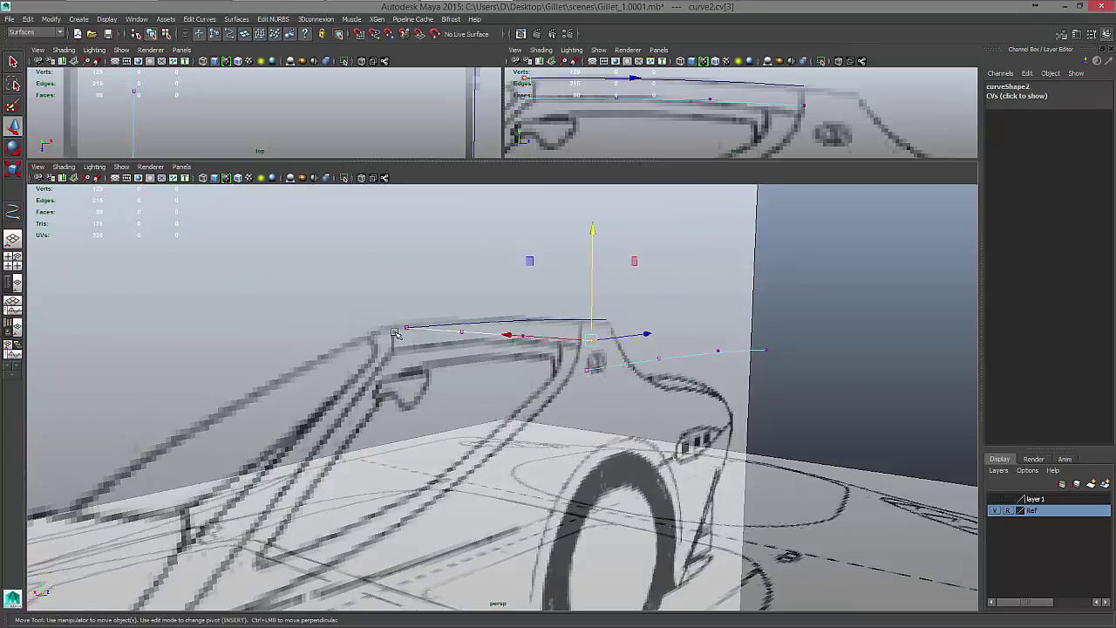
pyautogui.keyDown('alt'); pyautogui.moveTo(395, 333); pyautogui.dragTo(429, 338); pyautogui.keyUp('alt')
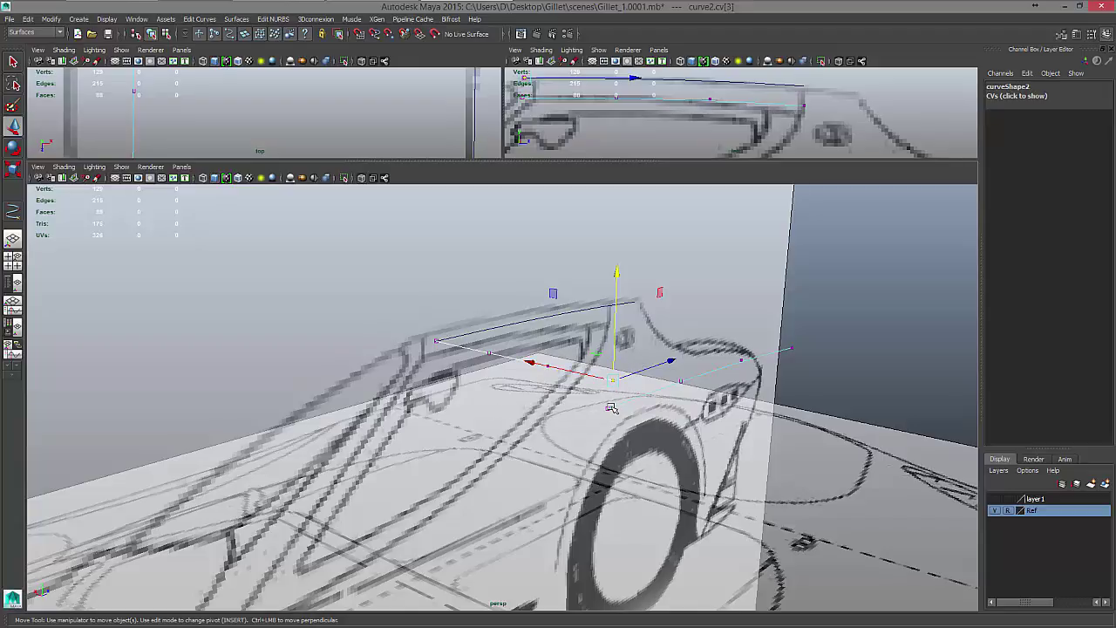
pyautogui.press('v')
pyautogui.press('v')
pyautogui.moveTo(614, 381); pyautogui.dragTo(608, 409)
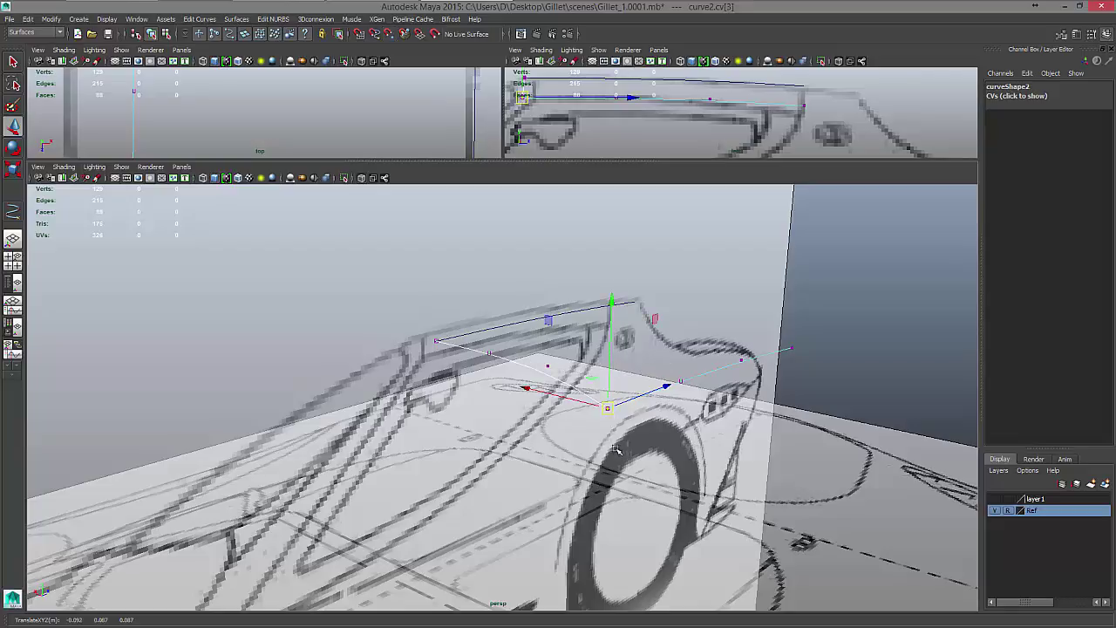
pyautogui.moveTo(624, 452)
pyautogui.keyDown('alt'); pyautogui.mouseDown()
pyautogui.moveTo(603, 456)
pyautogui.moveTo(614, 457)
pyautogui.mouseUp(); pyautogui.keyUp('alt')
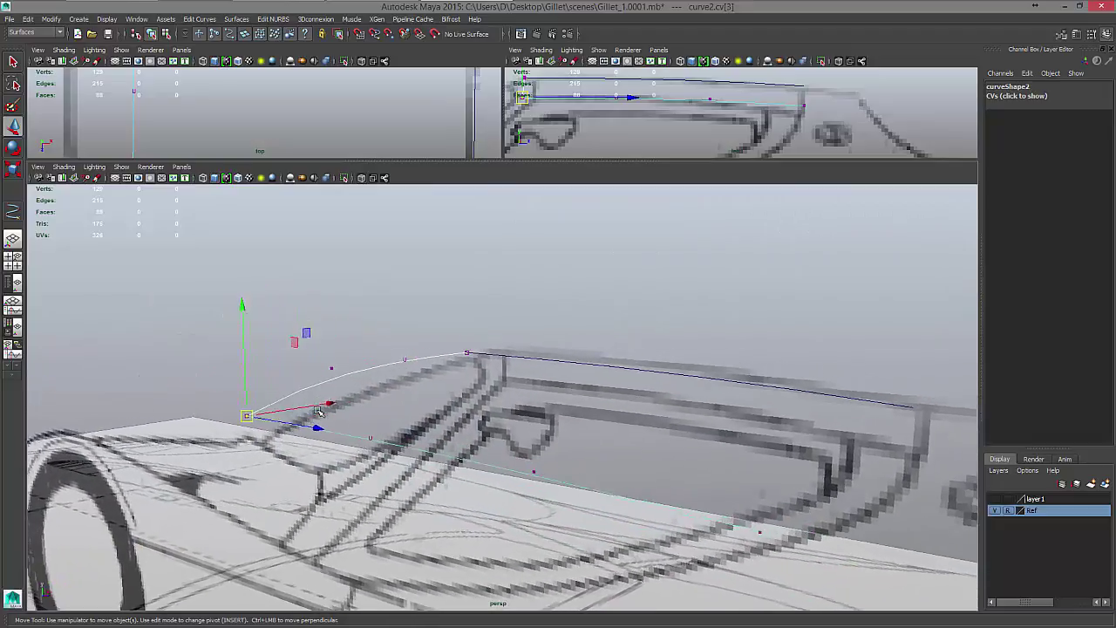
pyautogui.moveTo(320, 412)
pyautogui.keyDown('alt'); pyautogui.mouseDown()
pyautogui.moveTo(610, 513)
pyautogui.moveTo(516, 478)
pyautogui.mouseUp(); pyautogui.keyUp('alt')
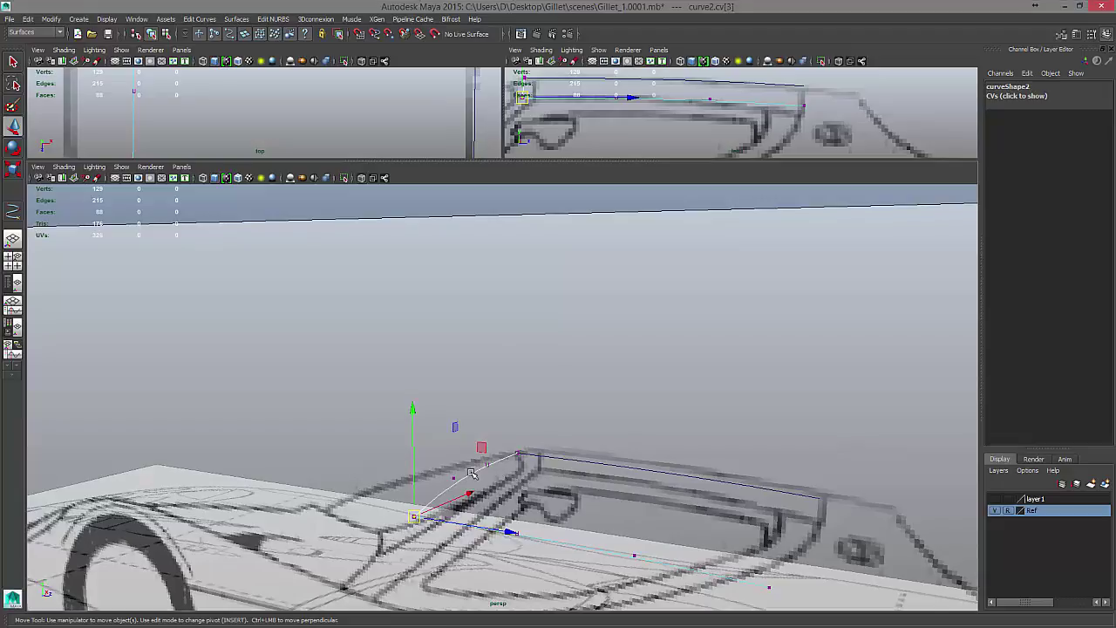
pyautogui.moveTo(471, 472); pyautogui.dragTo(463, 443, button='right')
pyautogui.keyDown('alt'); pyautogui.moveTo(462, 443); pyautogui.dragTo(517, 474); pyautogui.keyUp('alt')
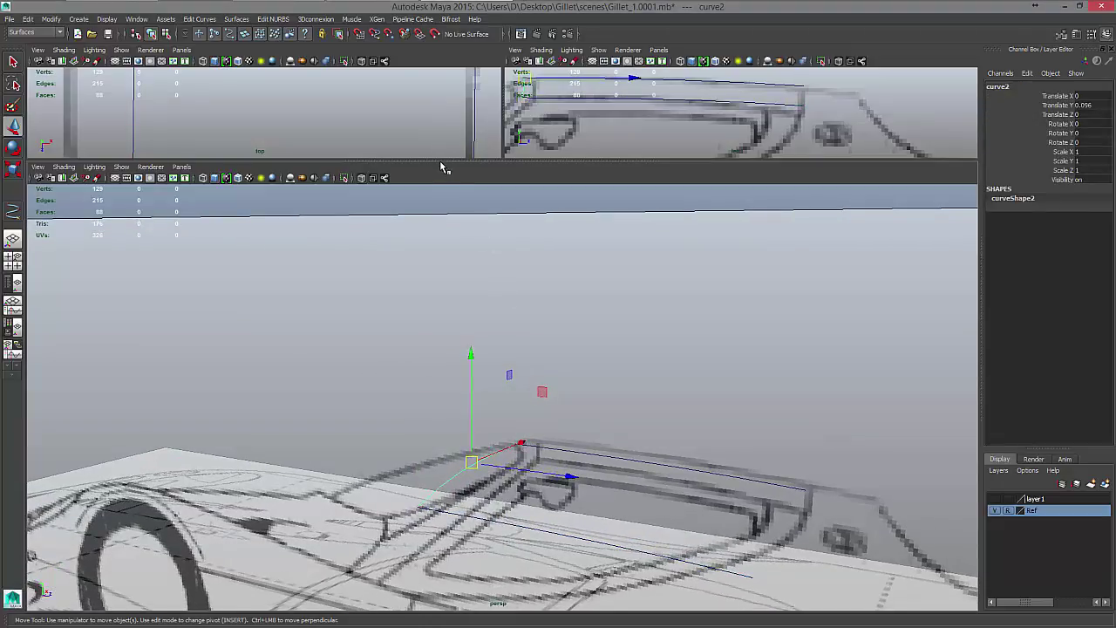
# Duplicate the reshaped front curve and move the copy to the panel's rear edge at Translate Y 0.092 and Translate Z 0.129
pyautogui.moveTo(440, 161); pyautogui.dragTo(434, 532)
pyautogui.scroll(-5, 443, 397)
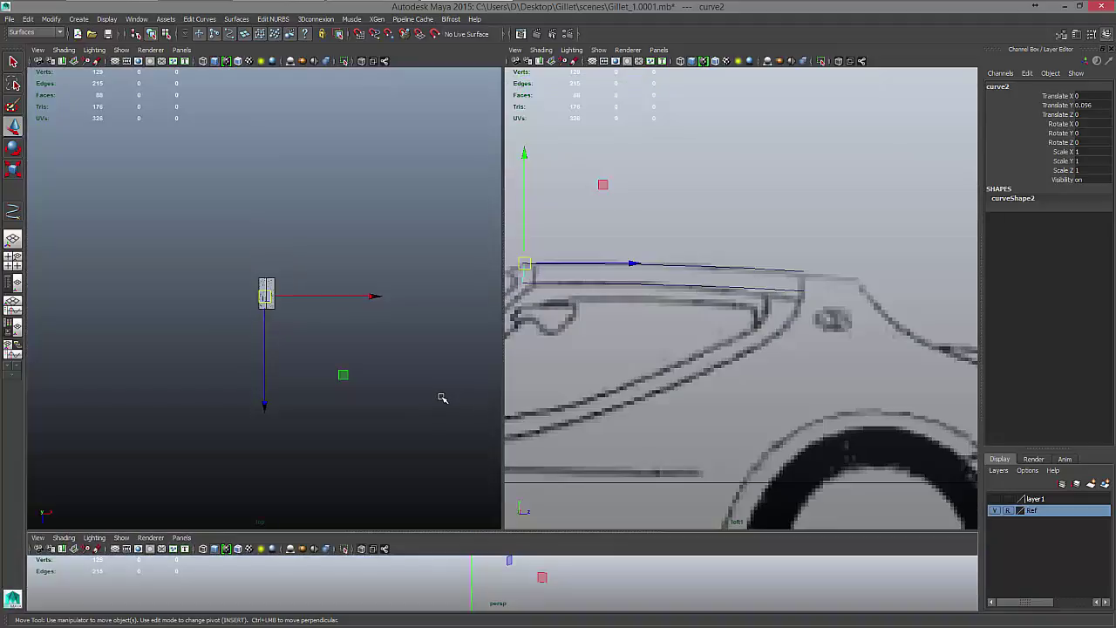
pyautogui.scroll(6, 406, 393)
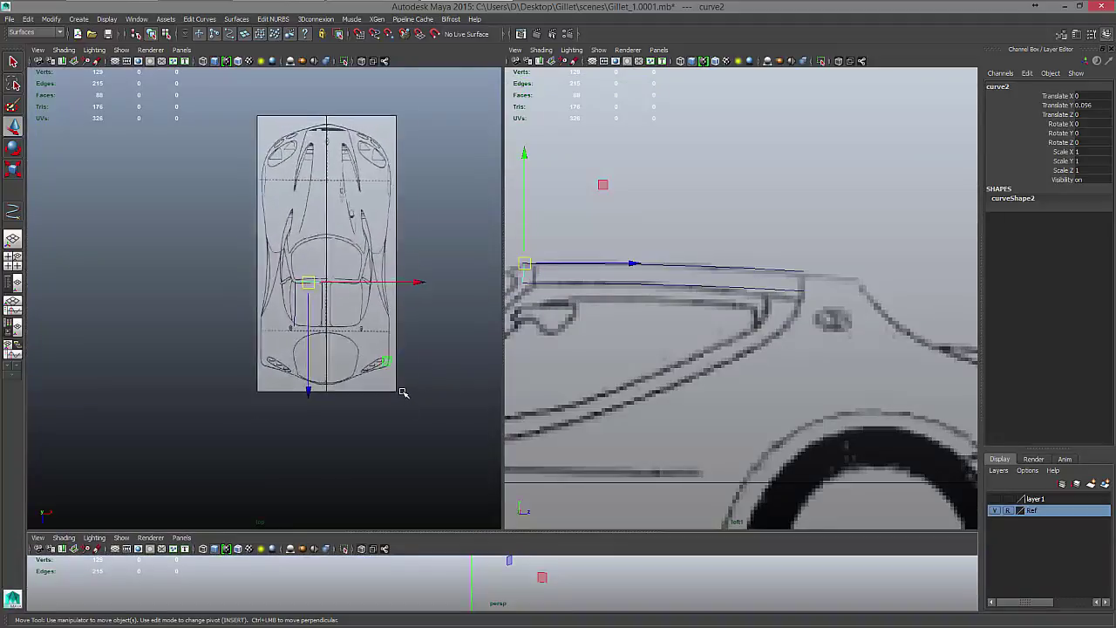
pyautogui.scroll(5, 403, 393)
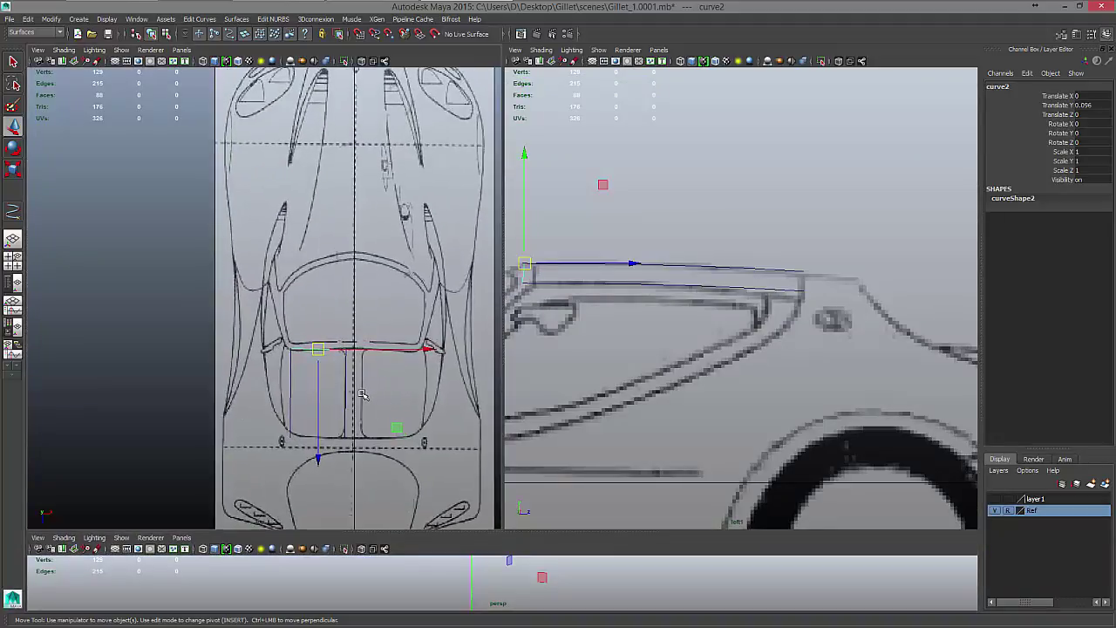
pyautogui.moveTo(327, 449); pyautogui.dragTo(298, 545)
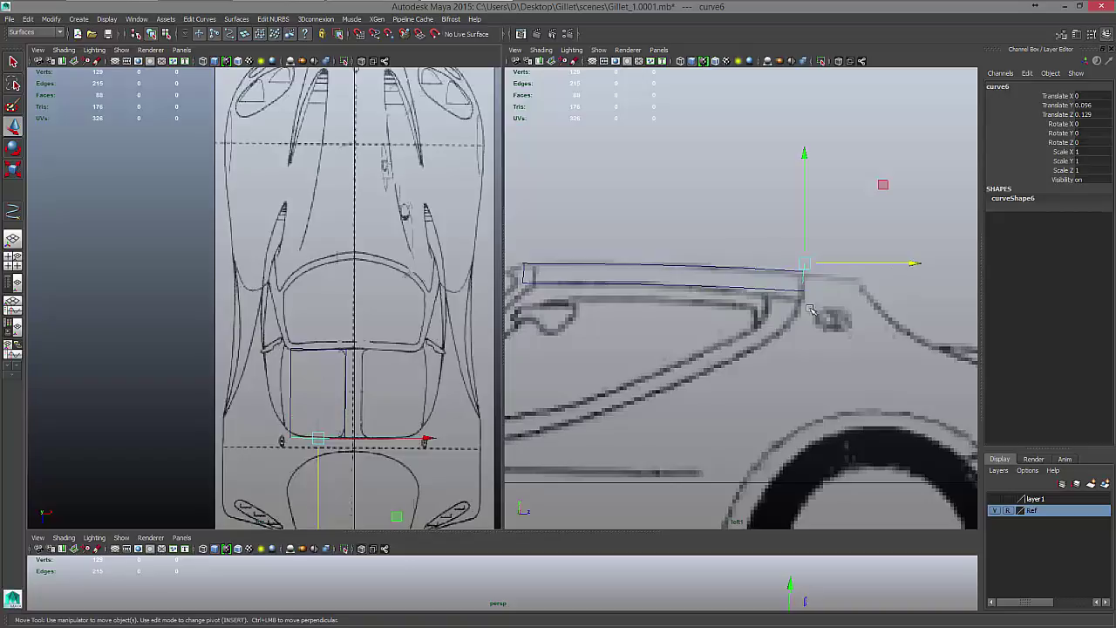
pyautogui.moveTo(805, 151); pyautogui.dragTo(804, 160)
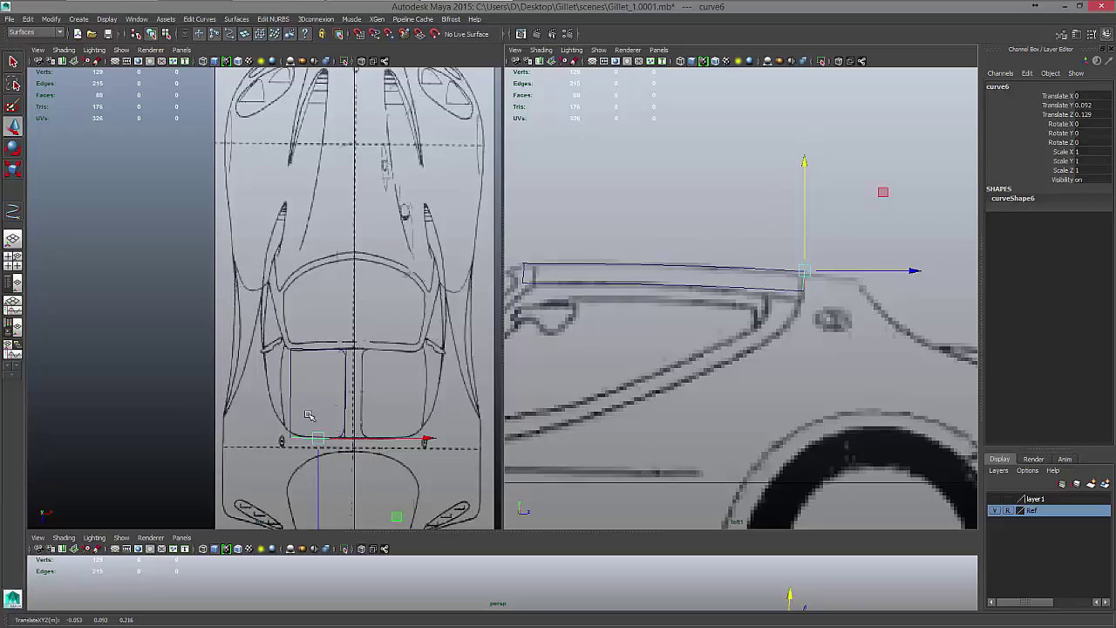
# Show the central strip and front curves' control vertices and snap the front curve's inner end onto the strip curve's front end
pyautogui.scroll(5, 358, 410)
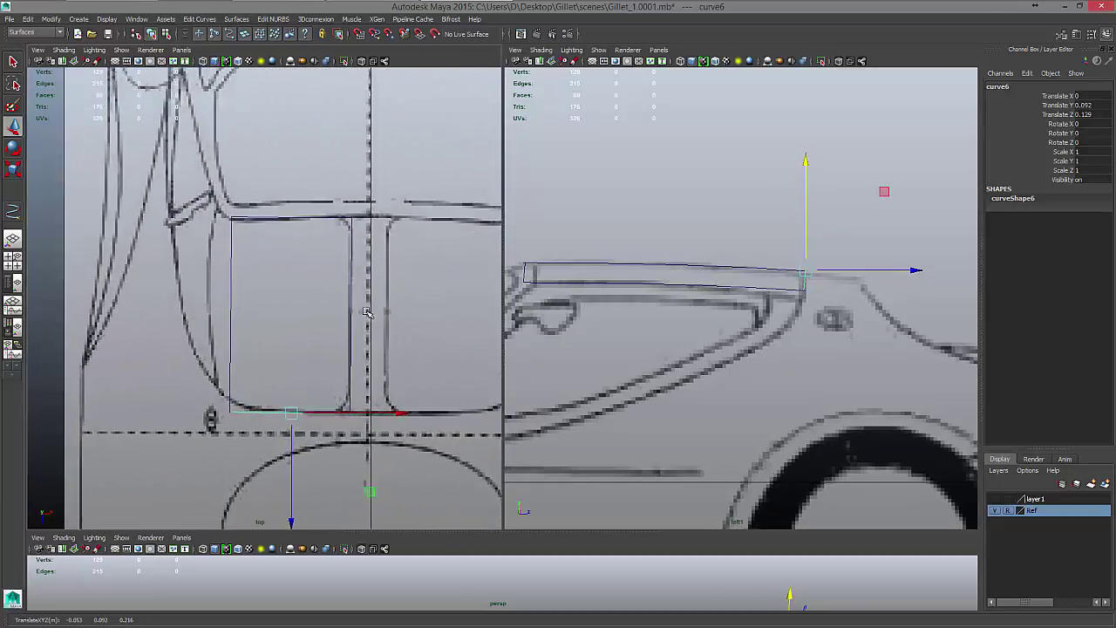
pyautogui.scroll(3, 366, 312)
pyautogui.moveTo(374, 242); pyautogui.dragTo(333, 248, button='right')
pyautogui.moveTo(344, 203); pyautogui.dragTo(347, 207, button='right')
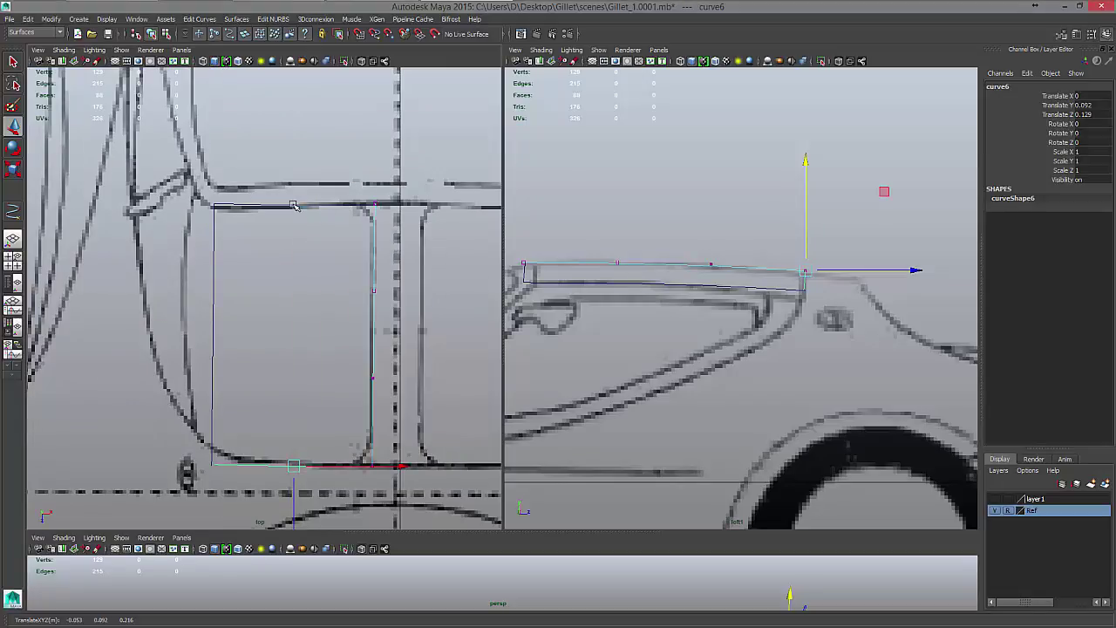
pyautogui.click(377, 207)
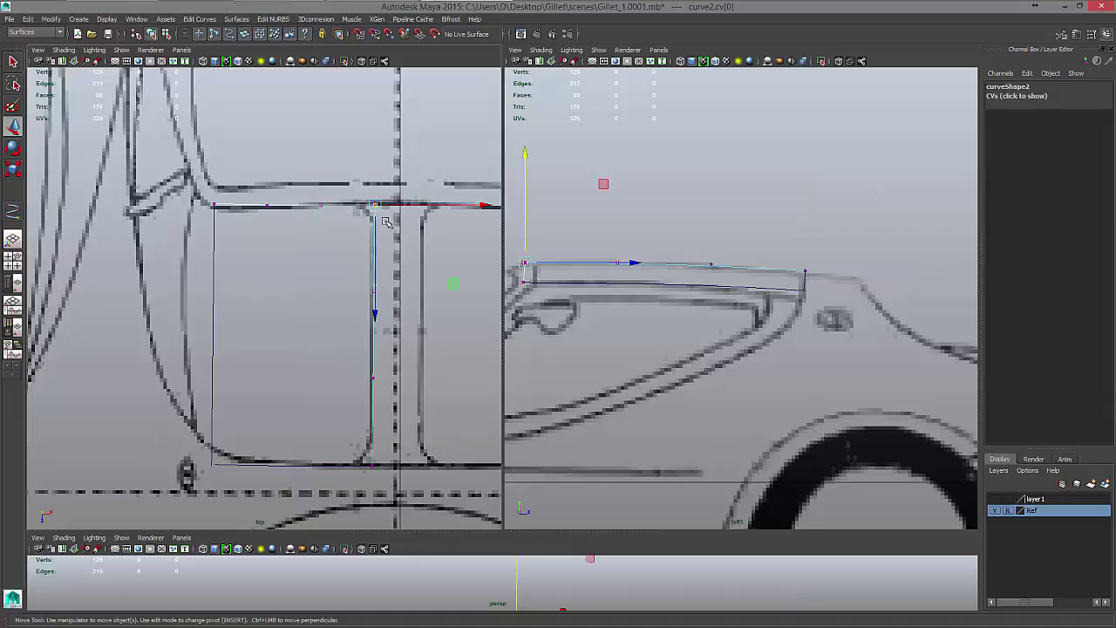
pyautogui.moveTo(375, 207); pyautogui.dragTo(374, 204)
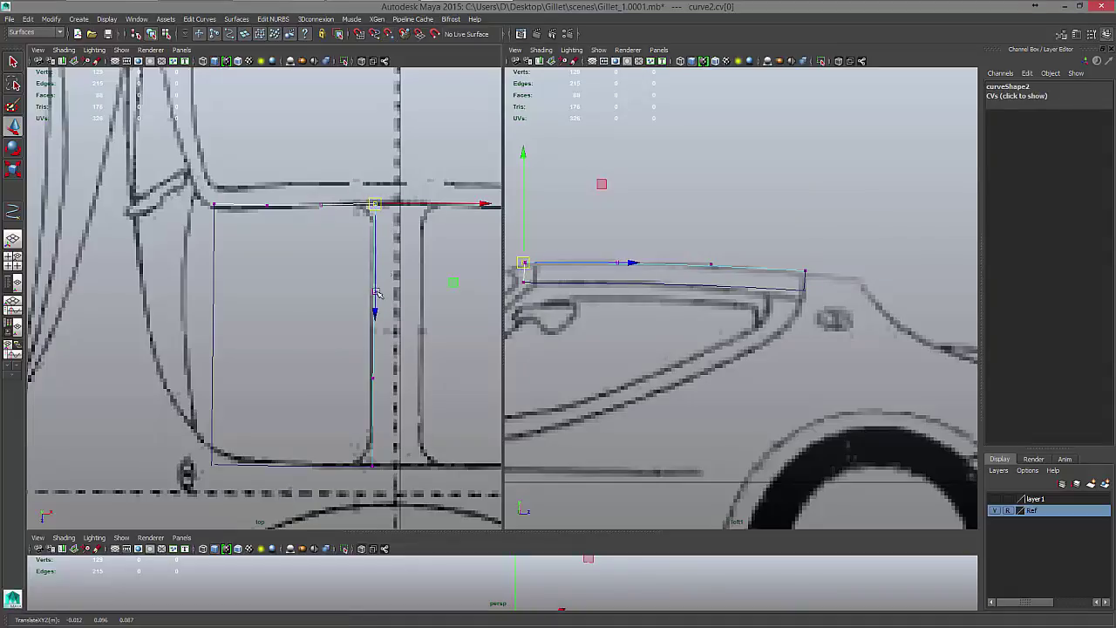
# Show the rear curve's control vertices and snap its inner end vertex onto the central strip curve's rear end
pyautogui.moveTo(346, 466); pyautogui.dragTo(288, 466, button='right')
pyautogui.click(375, 467)
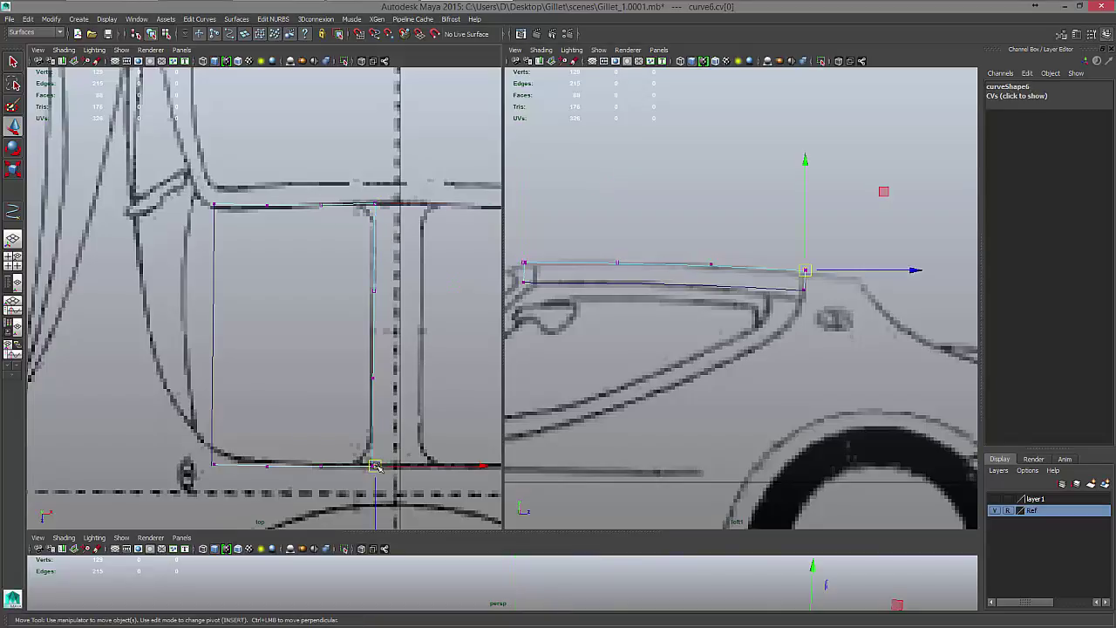
pyautogui.moveTo(376, 467); pyautogui.dragTo(372, 465)
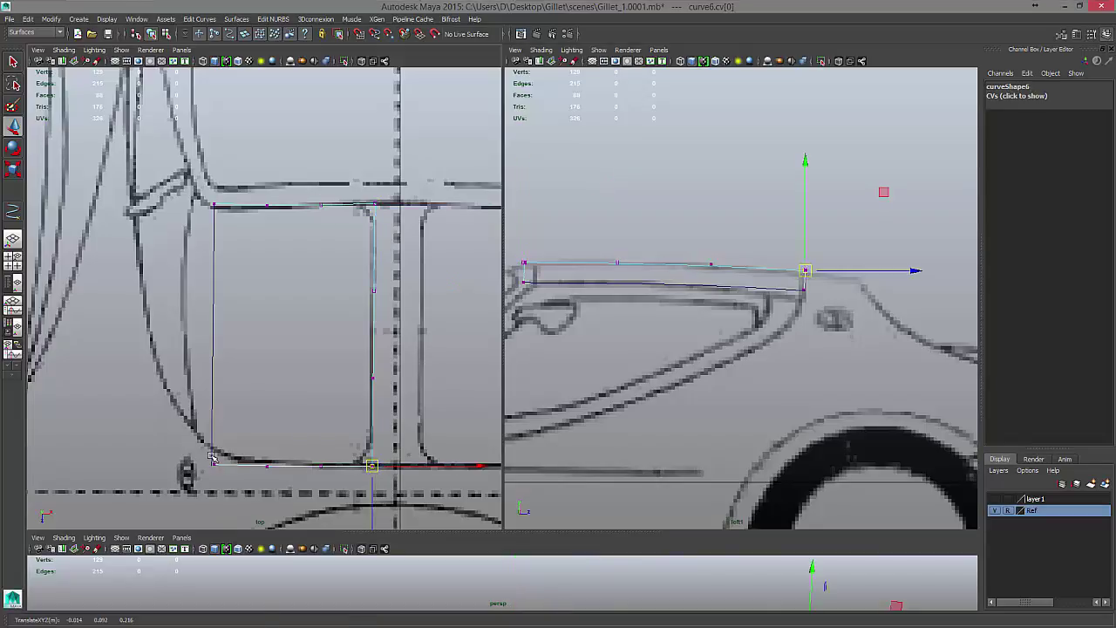
# Snap the outer side curve's rear end vertex onto the rear curve's outer end, and lower both vertices slightly in the side view
pyautogui.moveTo(209, 410); pyautogui.dragTo(179, 384, button='right')
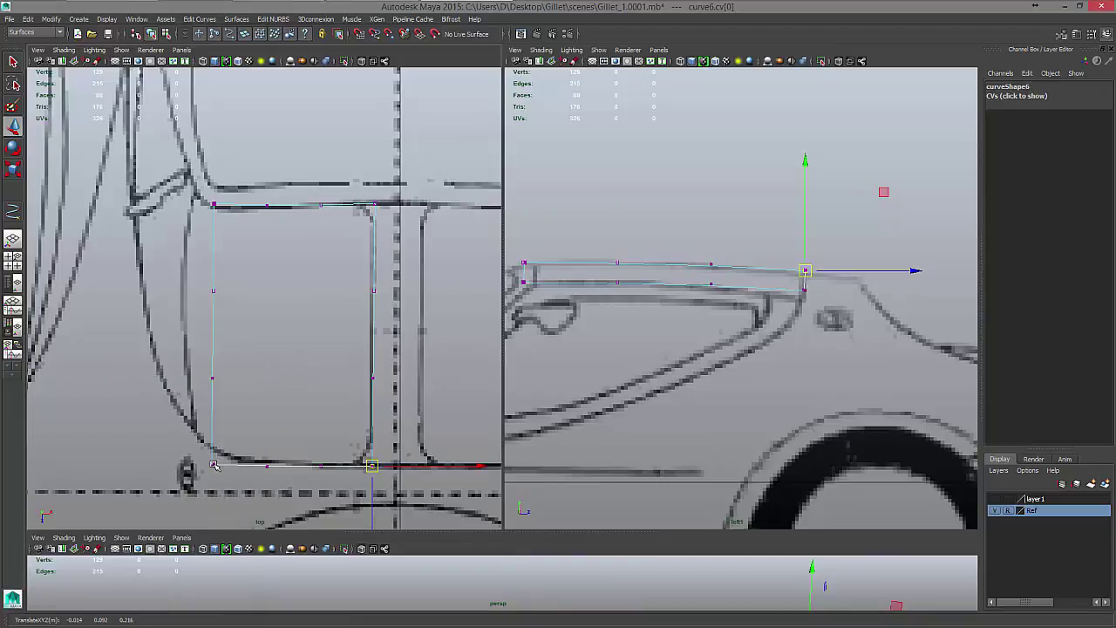
pyautogui.click(212, 465)
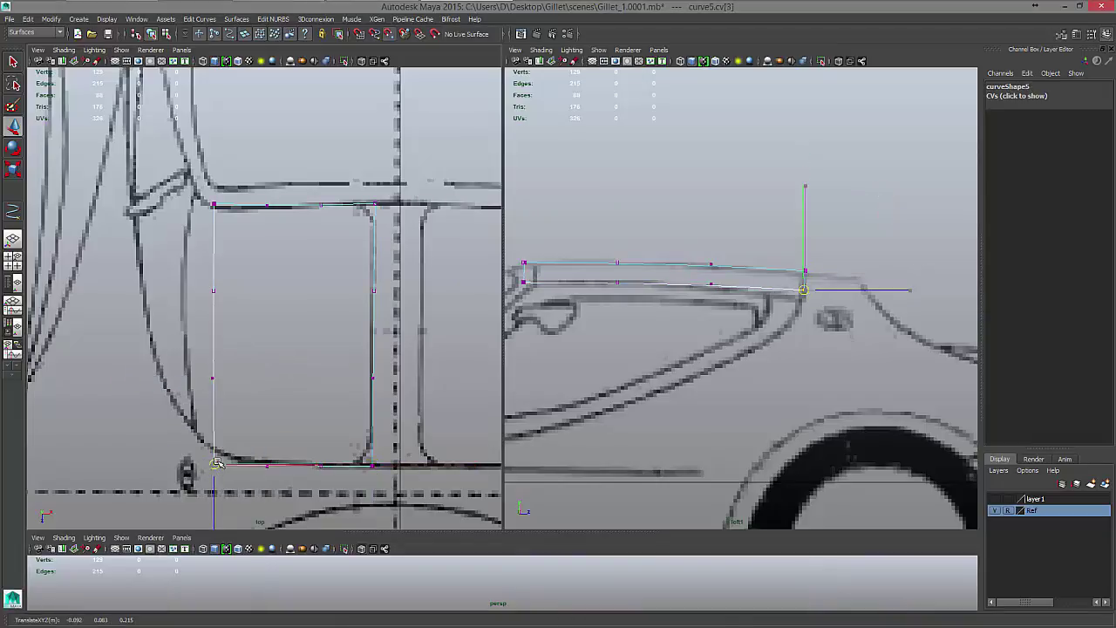
pyautogui.moveTo(192, 447); pyautogui.dragTo(229, 482)
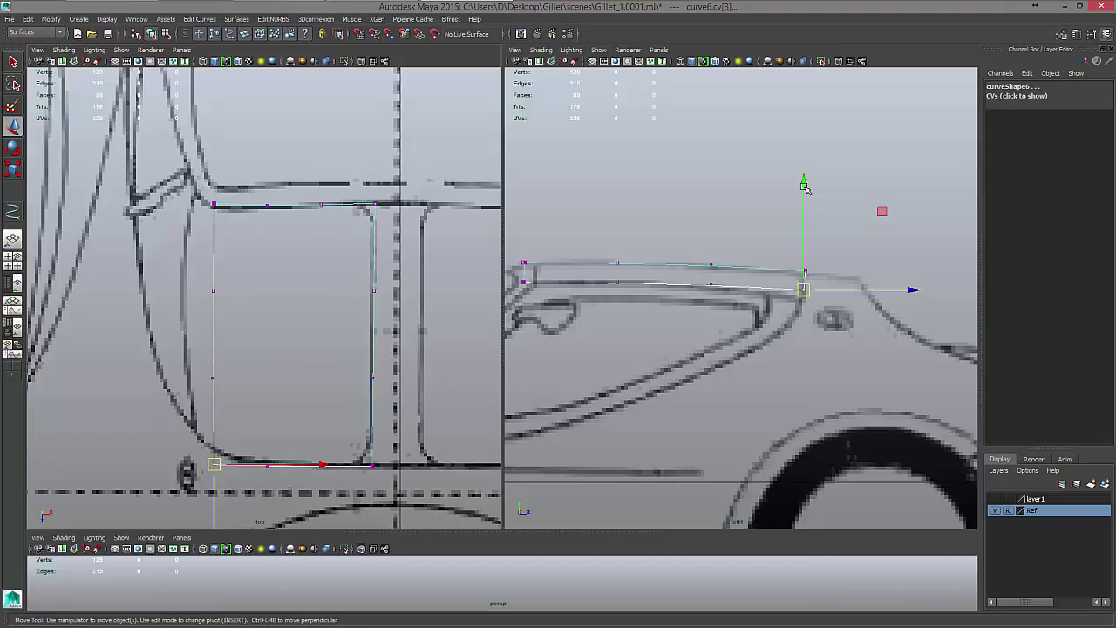
pyautogui.moveTo(804, 181); pyautogui.dragTo(803, 185)
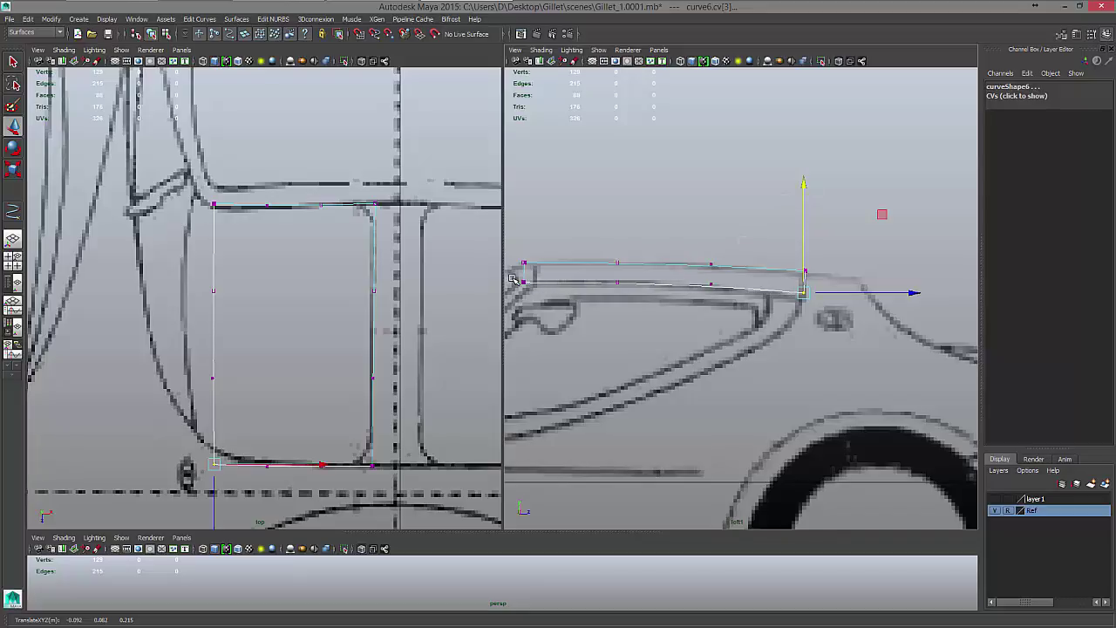
# Return the curves to object mode and inspect the four-curve roof panel outline in the enlarged perspective view
pyautogui.click(519, 281)
pyautogui.moveTo(641, 285); pyautogui.dragTo(636, 286)
pyautogui.moveTo(671, 286); pyautogui.dragTo(671, 347, button='right')
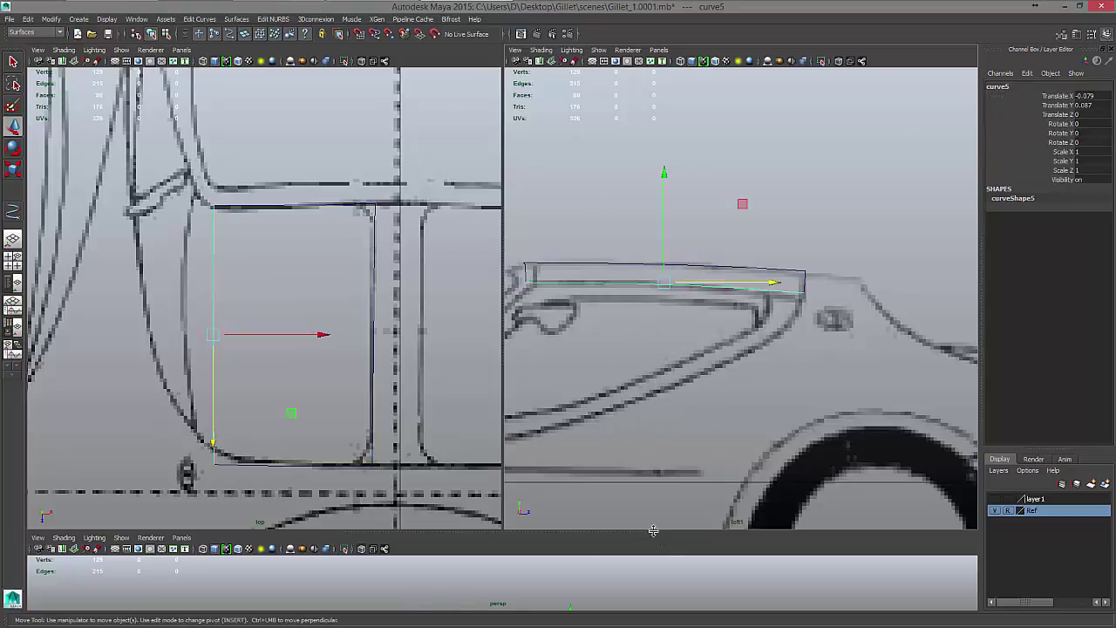
pyautogui.moveTo(653, 530); pyautogui.dragTo(724, 100)
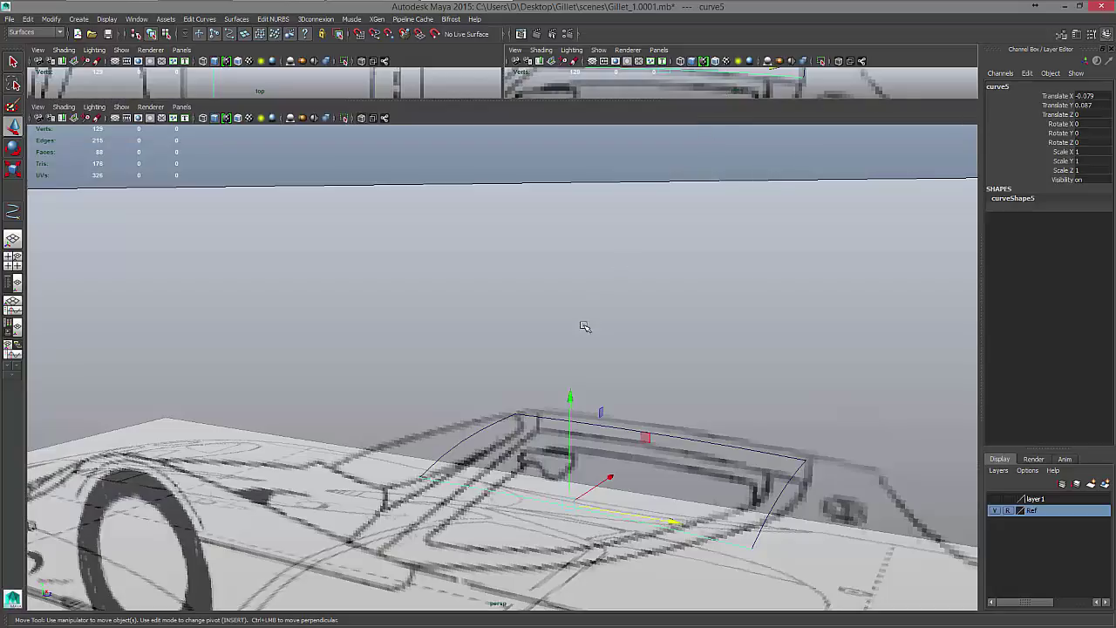
pyautogui.click(663, 405)
pyautogui.keyDown('alt'); pyautogui.moveTo(663, 406); pyautogui.dragTo(404, 365); pyautogui.keyUp('alt')
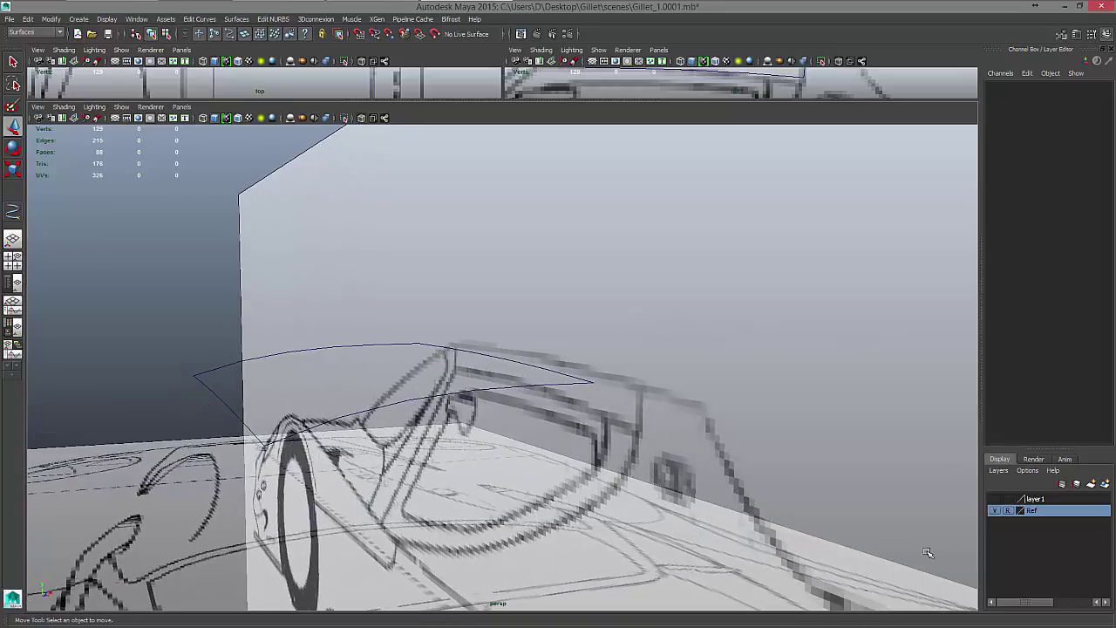
# Hide the Ref layer and check the individual curves of the roof panel outline in the perspective view
pyautogui.click(997, 511)
pyautogui.moveTo(561, 383)
pyautogui.keyDown('alt'); pyautogui.mouseDown()
pyautogui.moveTo(578, 396)
pyautogui.moveTo(558, 391)
pyautogui.moveTo(645, 357)
pyautogui.moveTo(672, 359)
pyautogui.moveTo(608, 349)
pyautogui.moveTo(476, 364)
pyautogui.moveTo(419, 351)
pyautogui.moveTo(367, 316)
pyautogui.moveTo(346, 270)
pyautogui.mouseUp(); pyautogui.keyUp('alt')
pyautogui.click(399, 317)
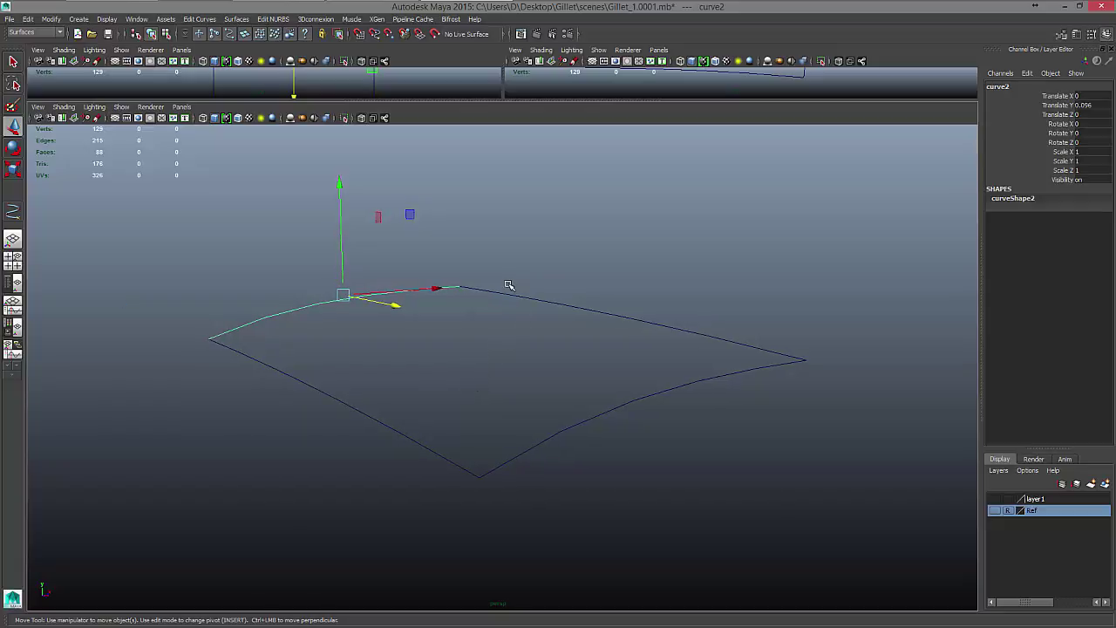
pyautogui.click(593, 311)
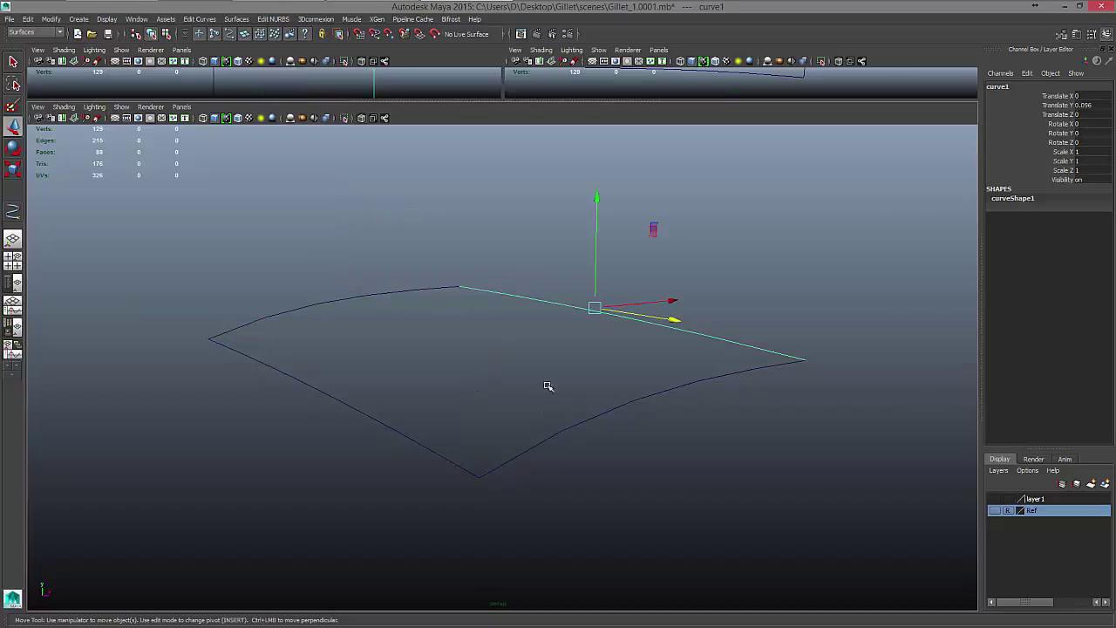
pyautogui.click(532, 447)
pyautogui.click(386, 427)
pyautogui.click(346, 267)
pyautogui.click(401, 297)
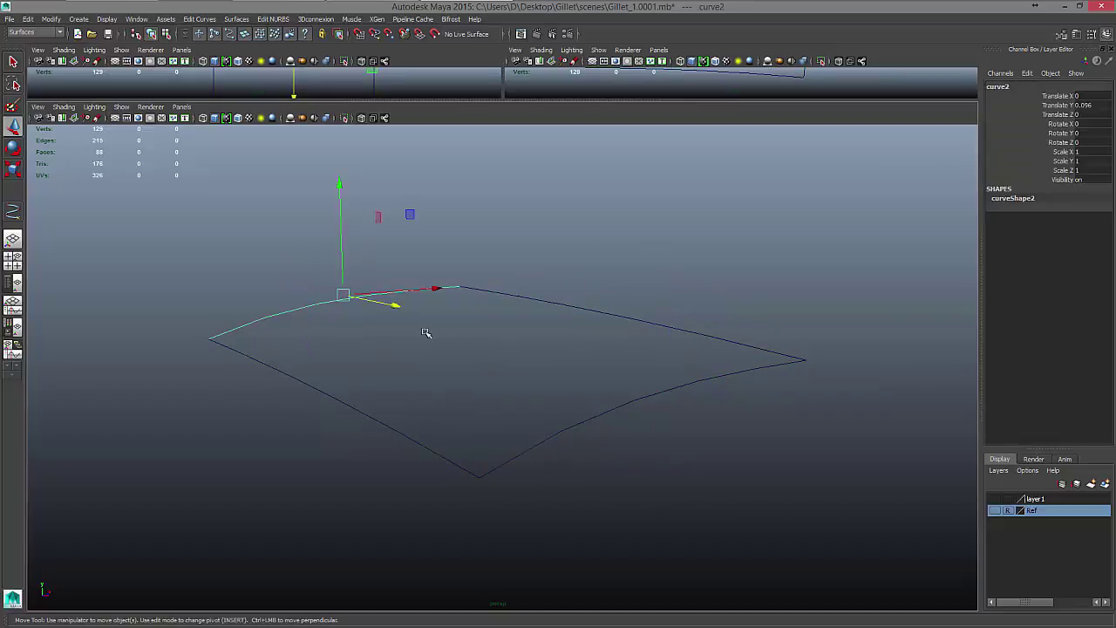
# Select all four roof outline curves and fill them with a Boundary surface, keeping the Surfaces commands available as a floating list
pyautogui.click(524, 455)
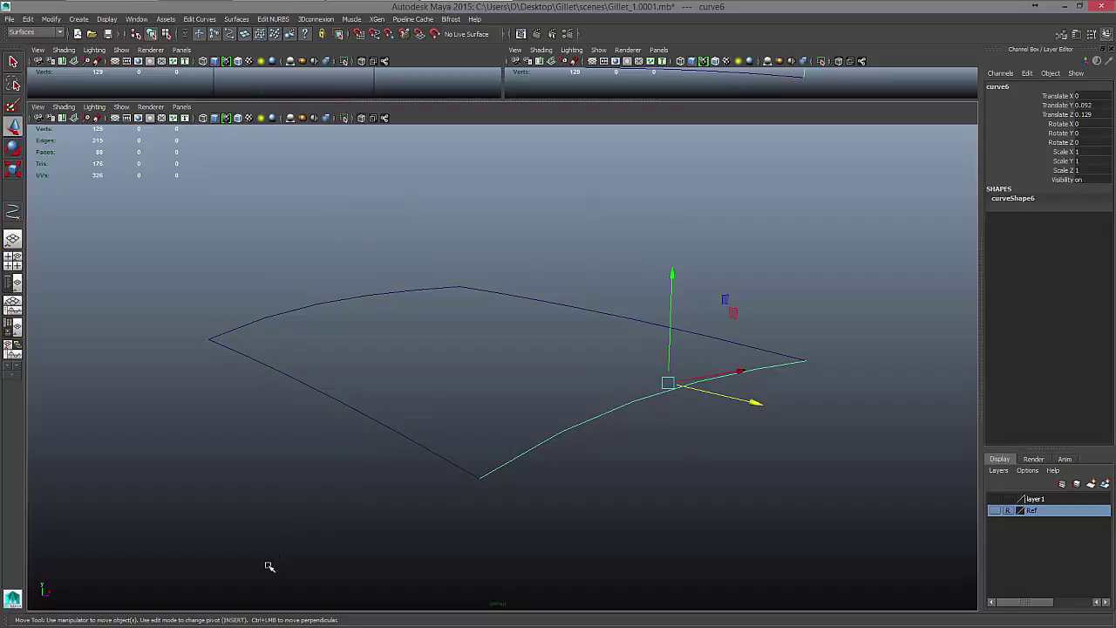
pyautogui.scroll(1, 451, 401)
pyautogui.scroll(1, 436, 384)
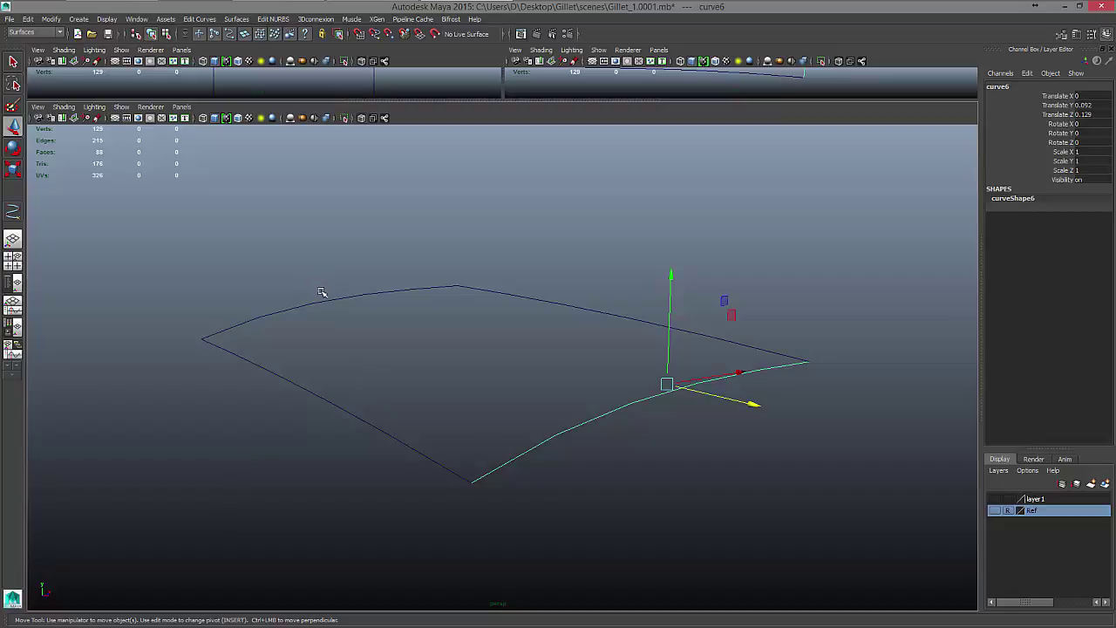
pyautogui.keyDown('shift'); pyautogui.click(560, 303); pyautogui.keyUp('shift')
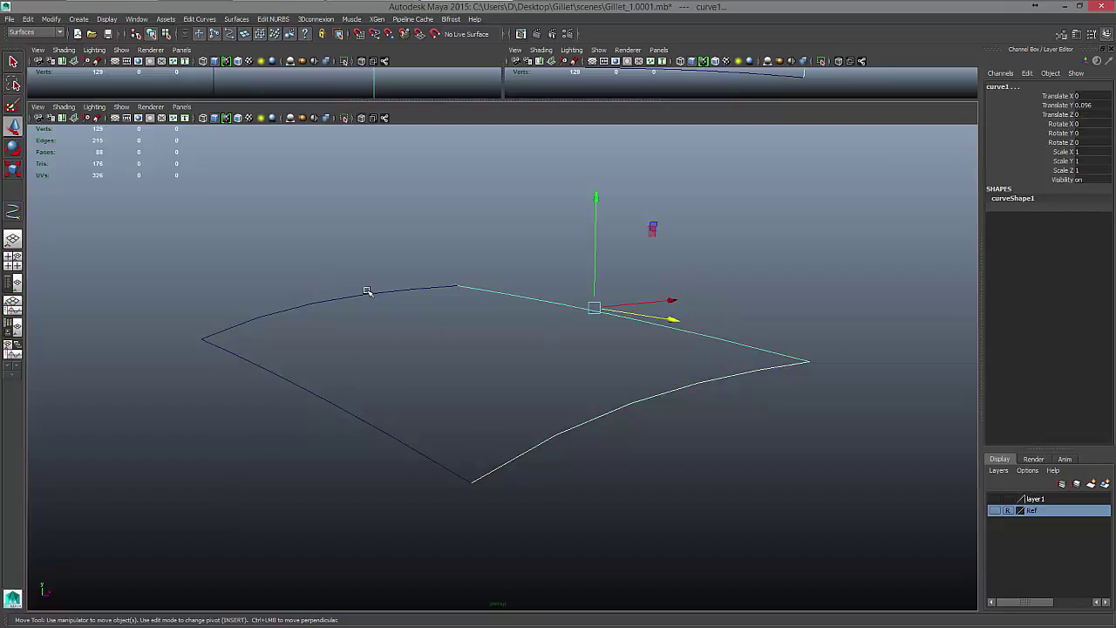
pyautogui.keyDown('shift'); pyautogui.click(355, 296); pyautogui.keyUp('shift')
pyautogui.keyDown('shift'); pyautogui.moveTo(328, 381); pyautogui.dragTo(271, 450); pyautogui.keyUp('shift')
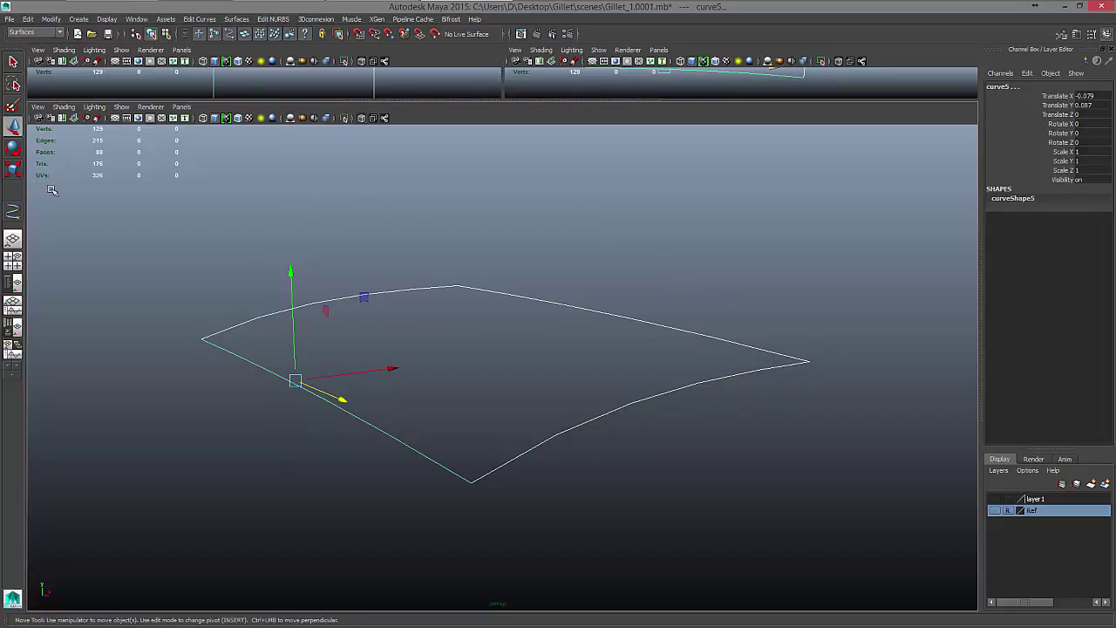
pyautogui.click(236, 23)
pyautogui.click(249, 27)
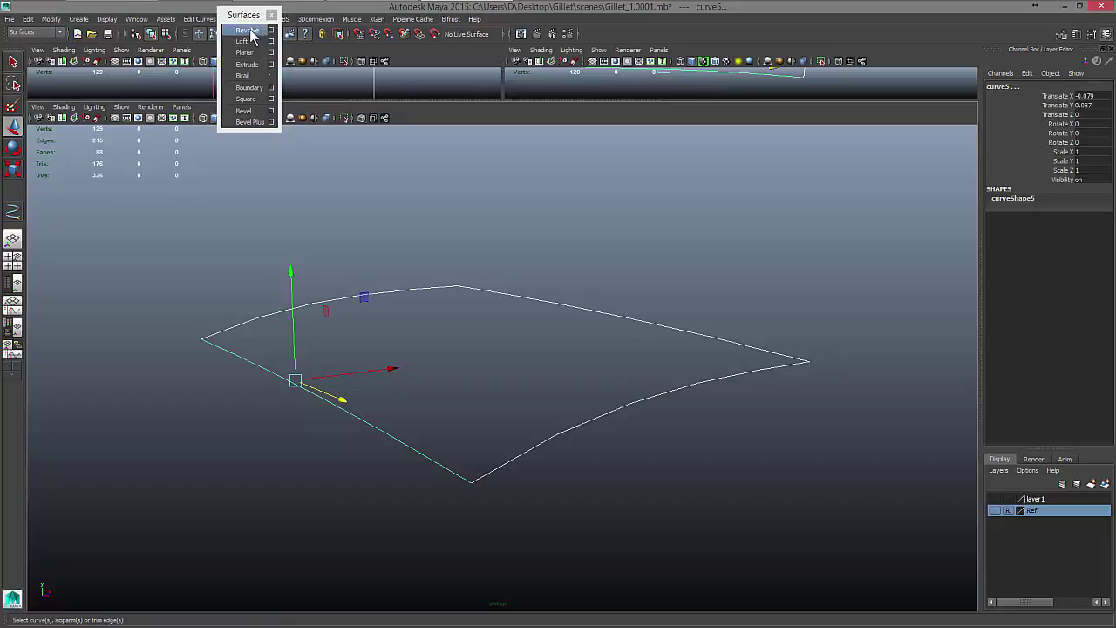
pyautogui.moveTo(245, 20); pyautogui.dragTo(532, 166)
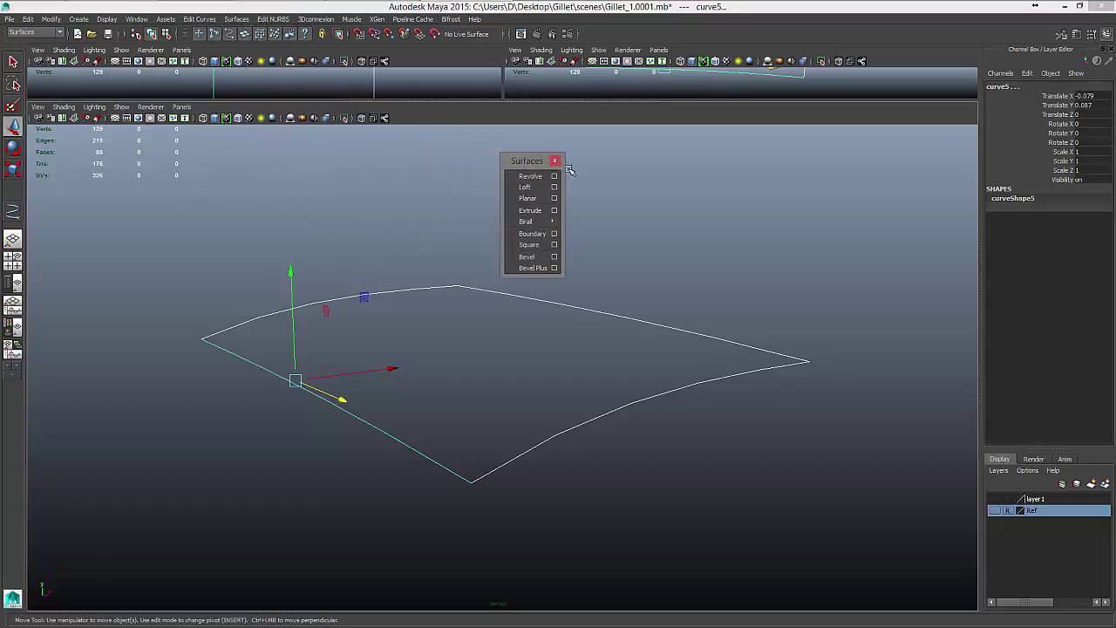
pyautogui.click(531, 233)
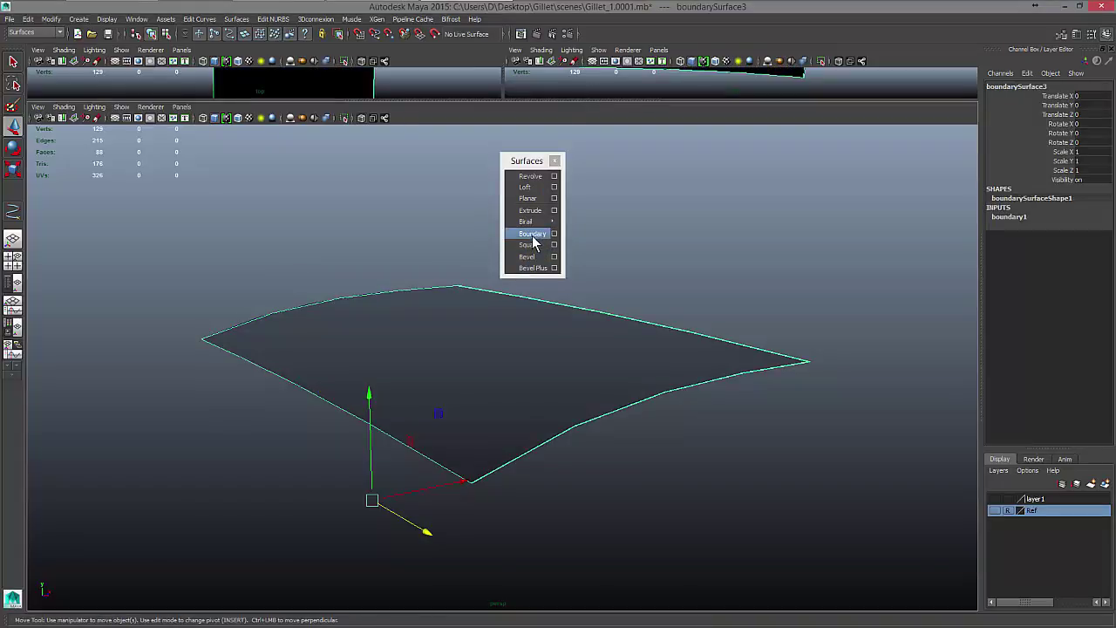
pyautogui.click(704, 287)
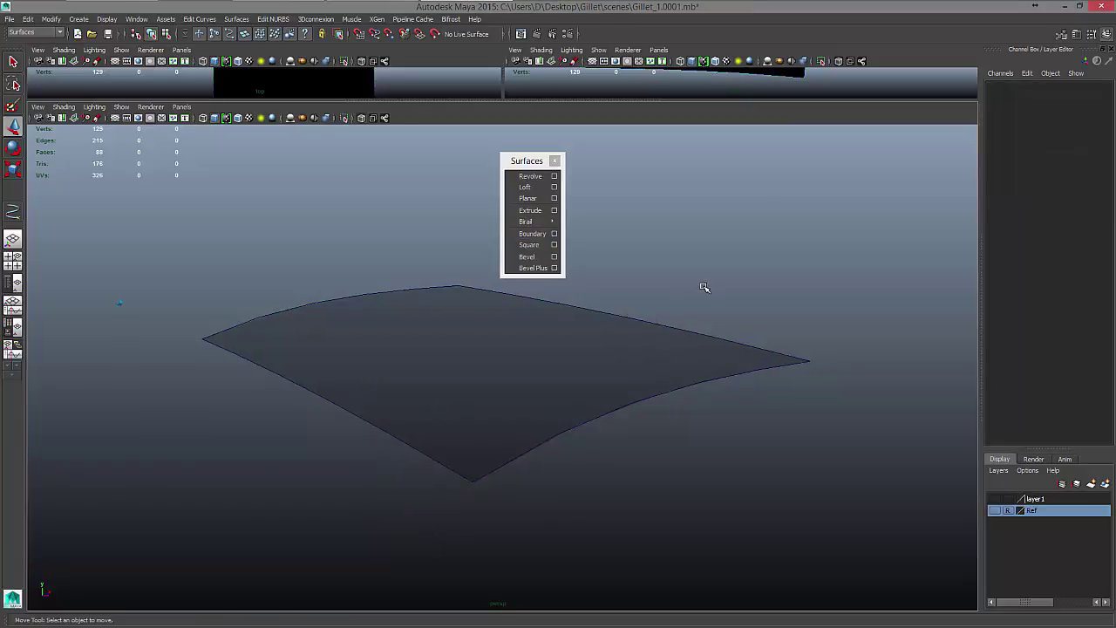
# Turn off X-Ray shading in the perspective view and inspect the new roof surface from several angles
pyautogui.scroll(5, 698, 288)
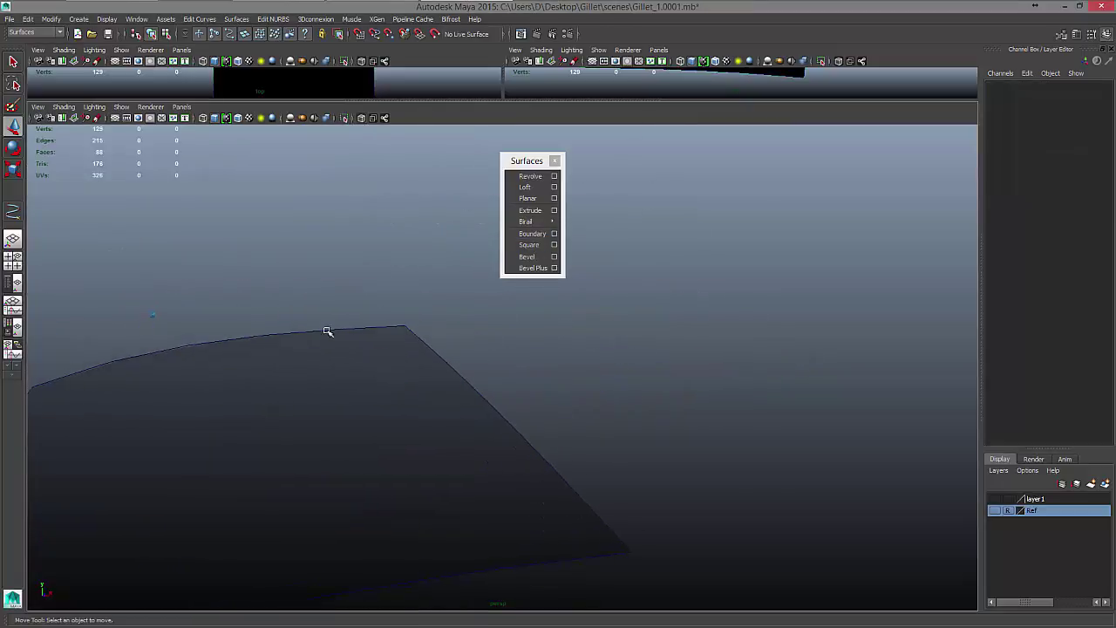
pyautogui.click(62, 108)
pyautogui.click(82, 224)
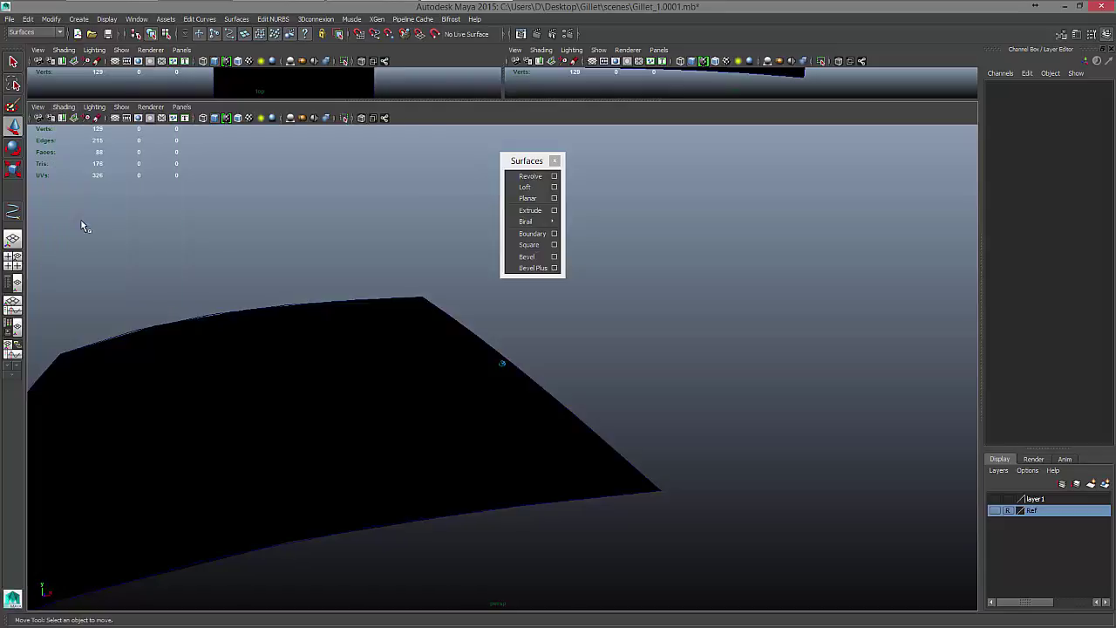
pyautogui.moveTo(82, 224)
pyautogui.keyDown('alt'); pyautogui.mouseDown()
pyautogui.moveTo(323, 329)
pyautogui.moveTo(494, 384)
pyautogui.moveTo(527, 372)
pyautogui.moveTo(552, 385)
pyautogui.mouseUp(); pyautogui.keyUp('alt')
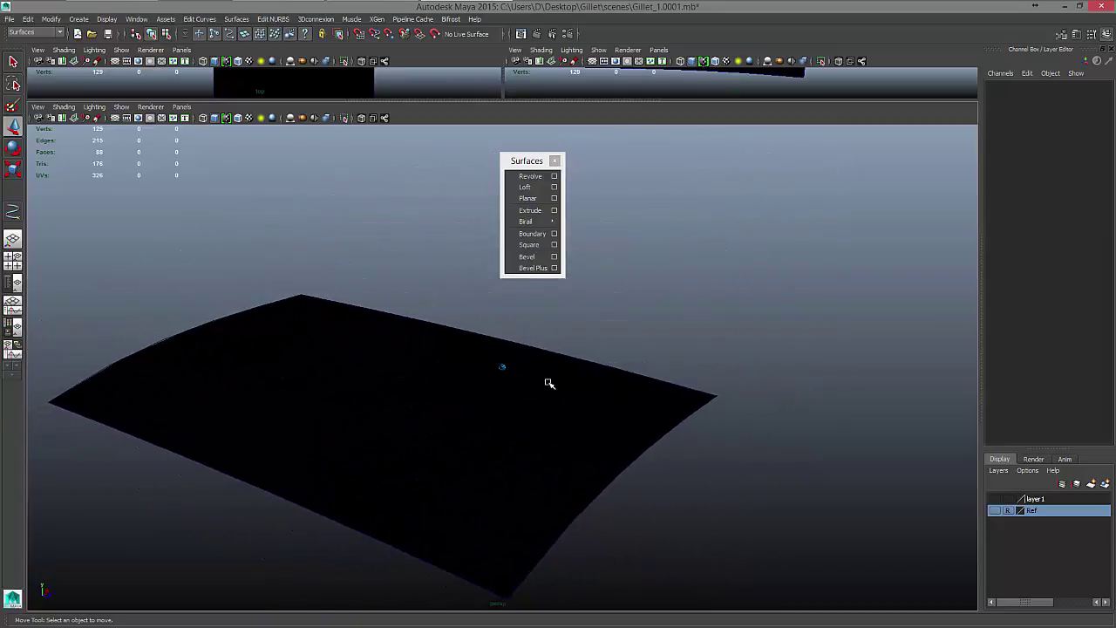
pyautogui.keyDown('alt'); pyautogui.moveTo(548, 384); pyautogui.dragTo(447, 340); pyautogui.keyUp('alt')
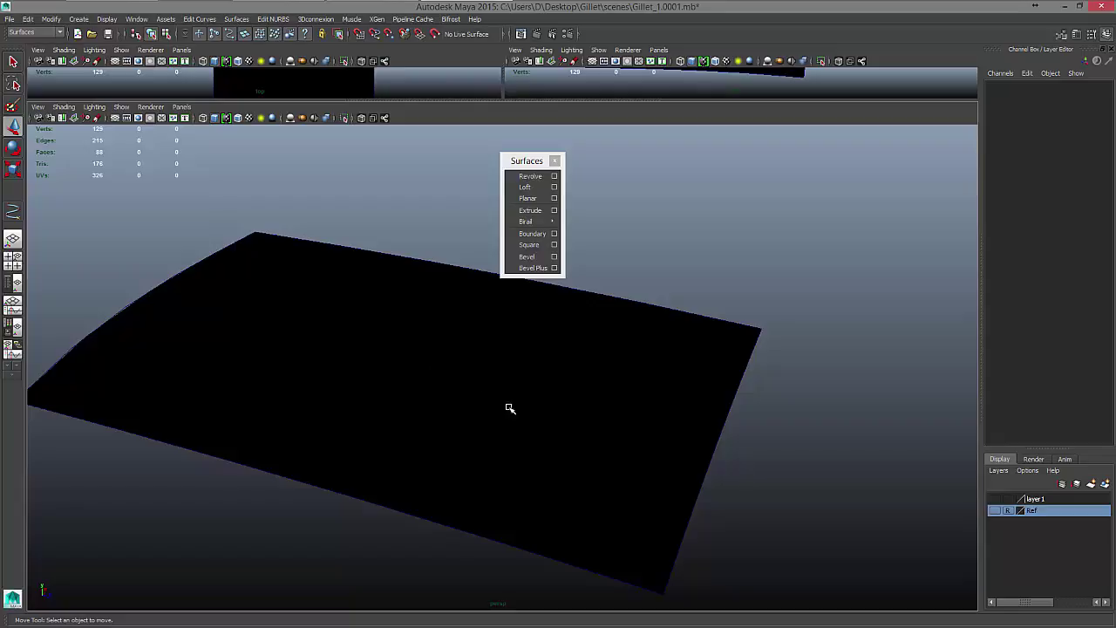
# Reverse the roof boundary surface's direction and inspect its curvature from several angles
pyautogui.click(437, 349)
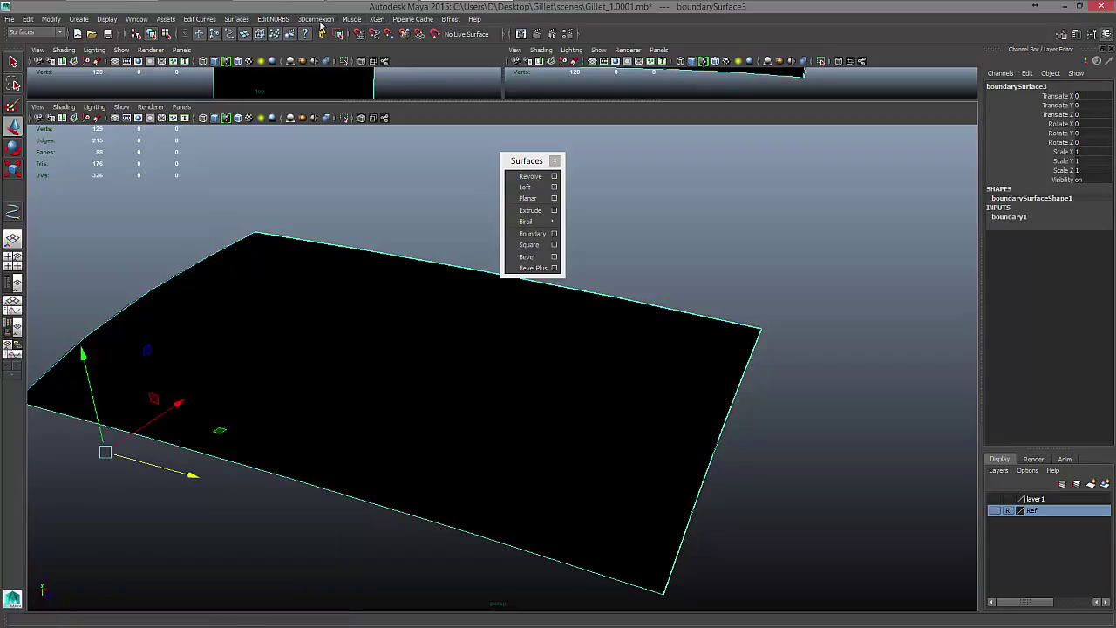
pyautogui.click(276, 20)
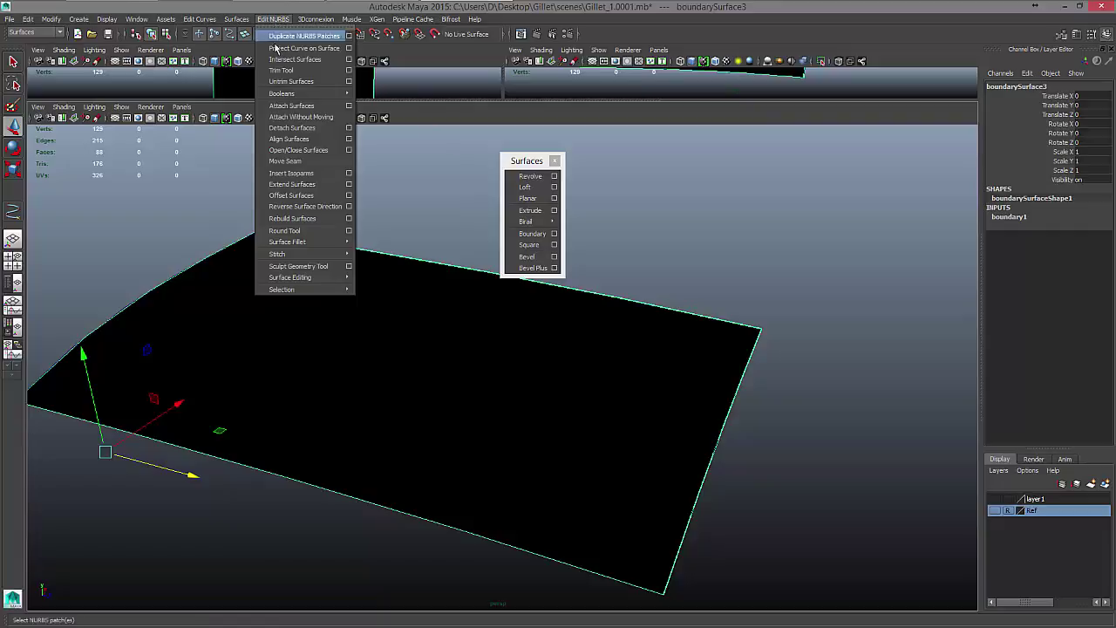
pyautogui.click(304, 207)
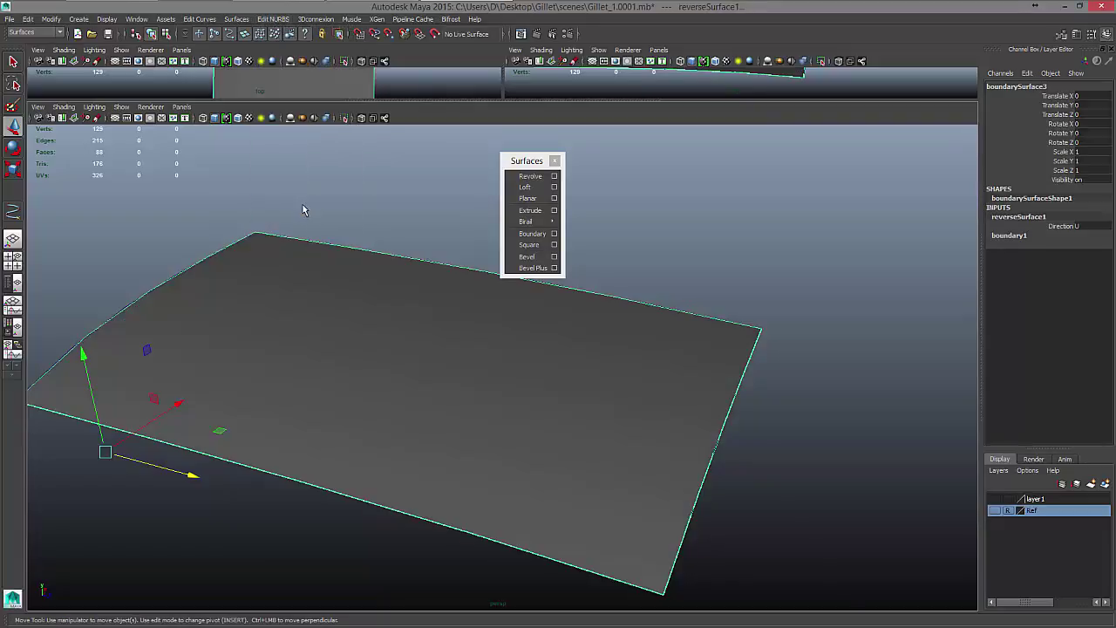
pyautogui.keyDown('alt'); pyautogui.moveTo(701, 284); pyautogui.dragTo(573, 327); pyautogui.keyUp('alt')
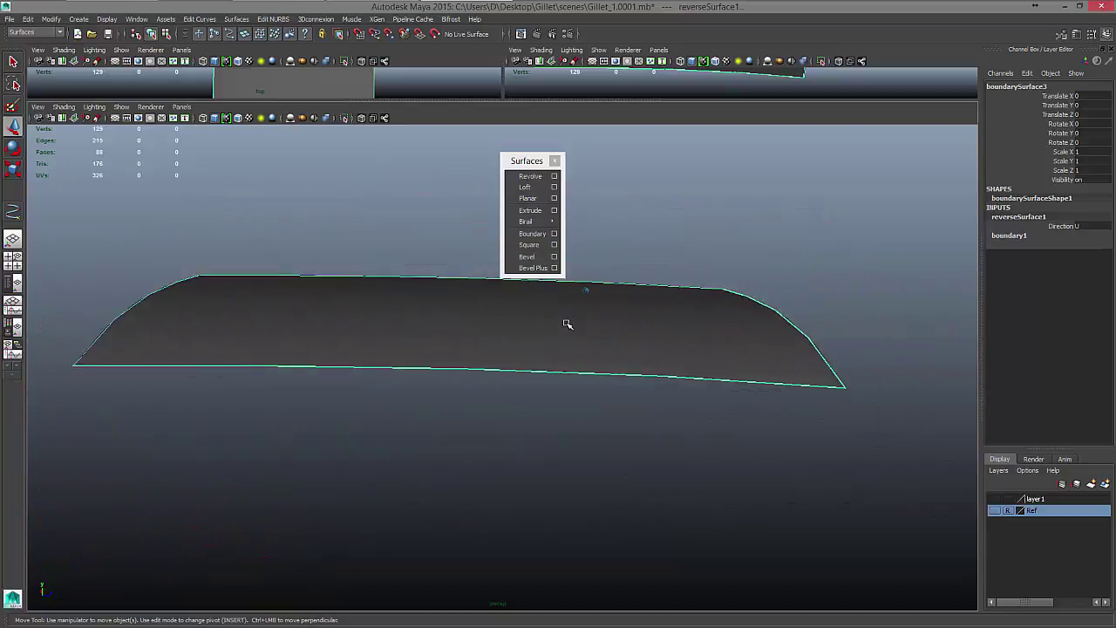
pyautogui.keyDown('alt'); pyautogui.moveTo(566, 323); pyautogui.dragTo(477, 310); pyautogui.keyUp('alt')
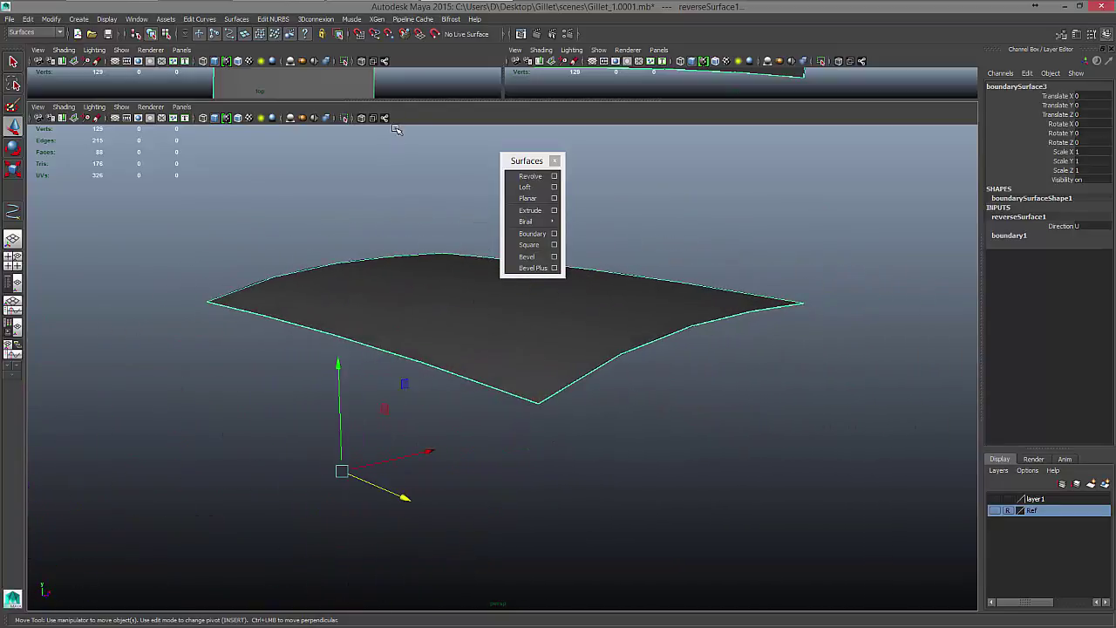
# Enlarge the top and side views, show the Ref layer again, and frame the windshield and side window areas
pyautogui.moveTo(392, 96); pyautogui.dragTo(456, 588)
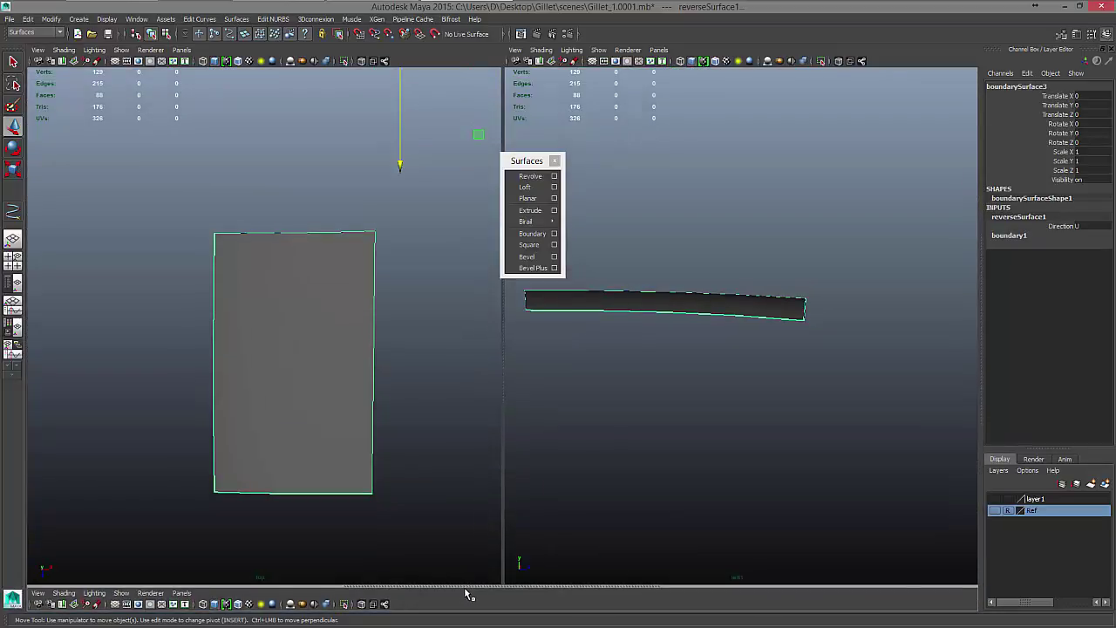
pyautogui.click(995, 510)
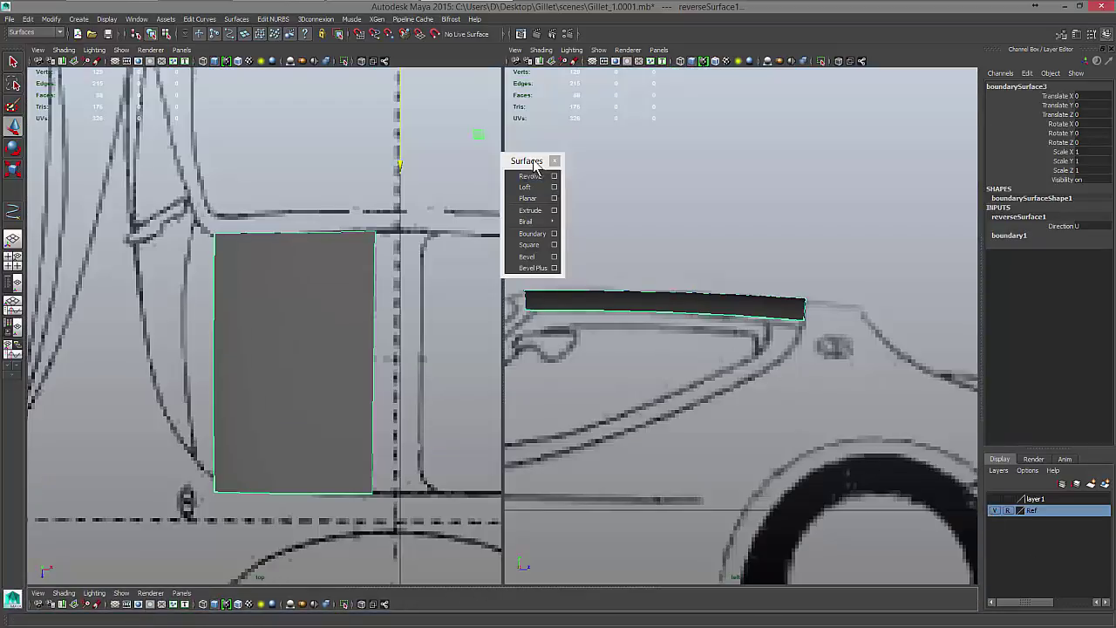
pyautogui.moveTo(534, 163); pyautogui.dragTo(316, 106)
pyautogui.scroll(10, 568, 239)
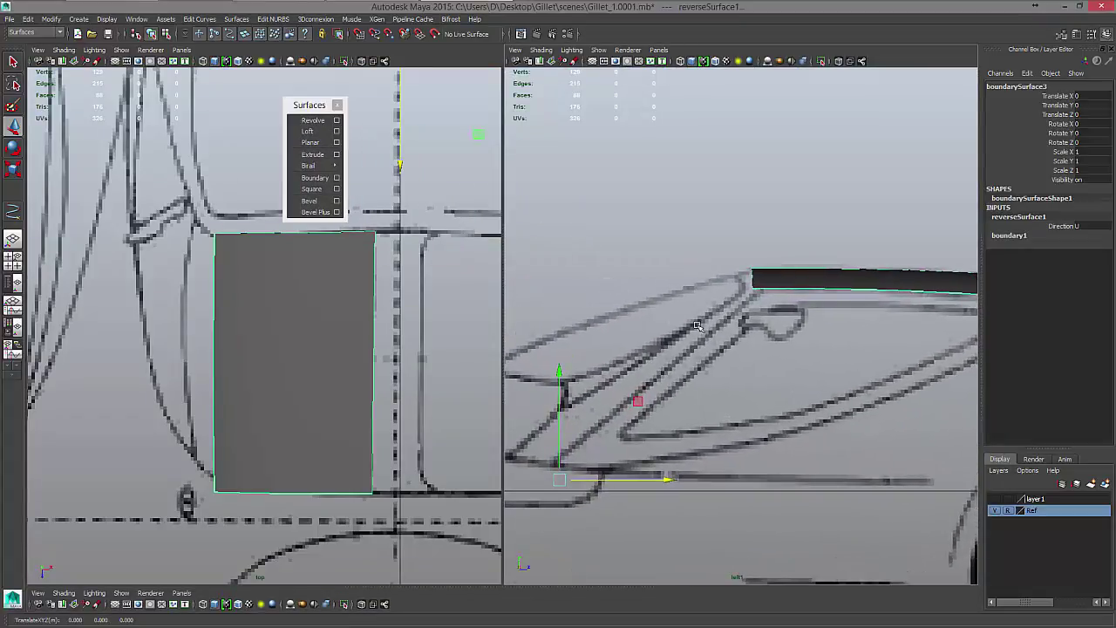
pyautogui.scroll(-3, 720, 318)
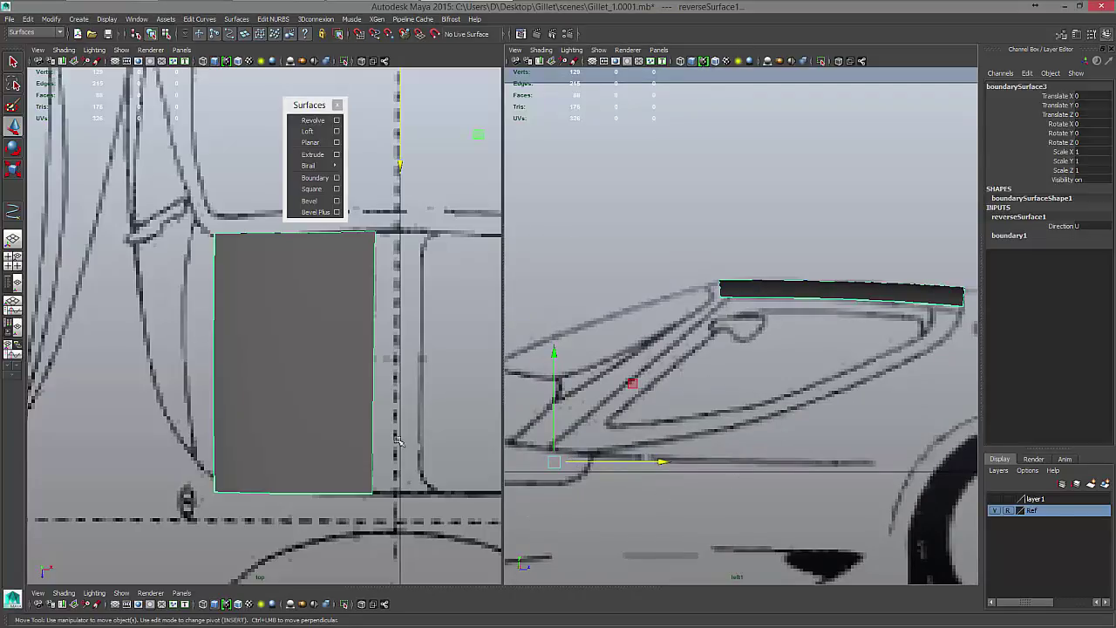
pyautogui.scroll(-3, 254, 253)
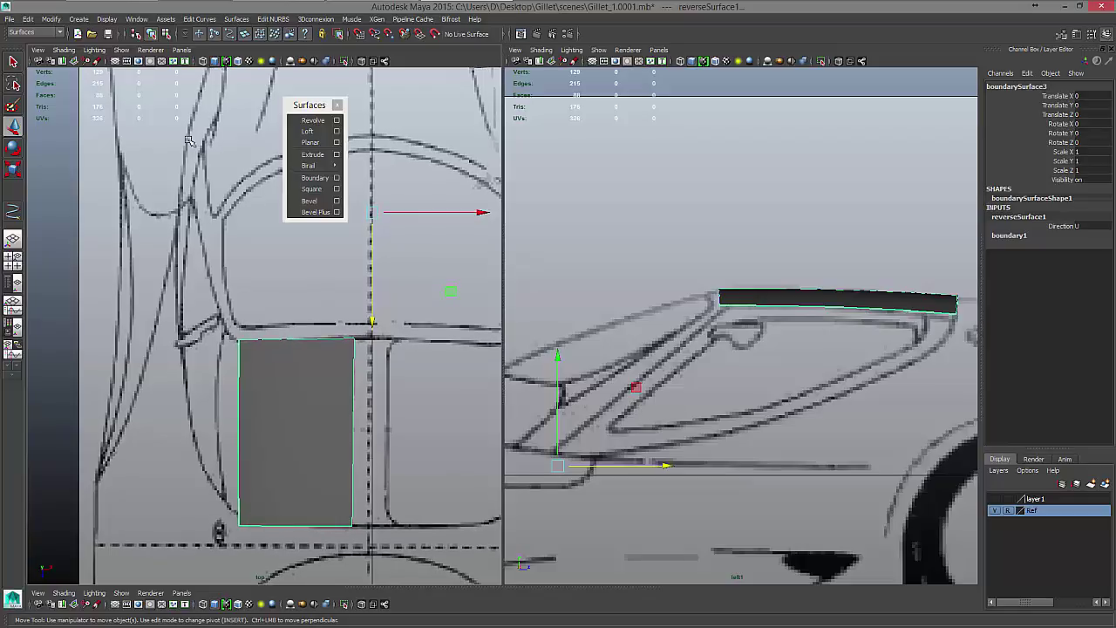
# Draw a straight EP curve in the side view along the windshield pillar, from the roof's lower front corner to the pillar's base
pyautogui.click(80, 19)
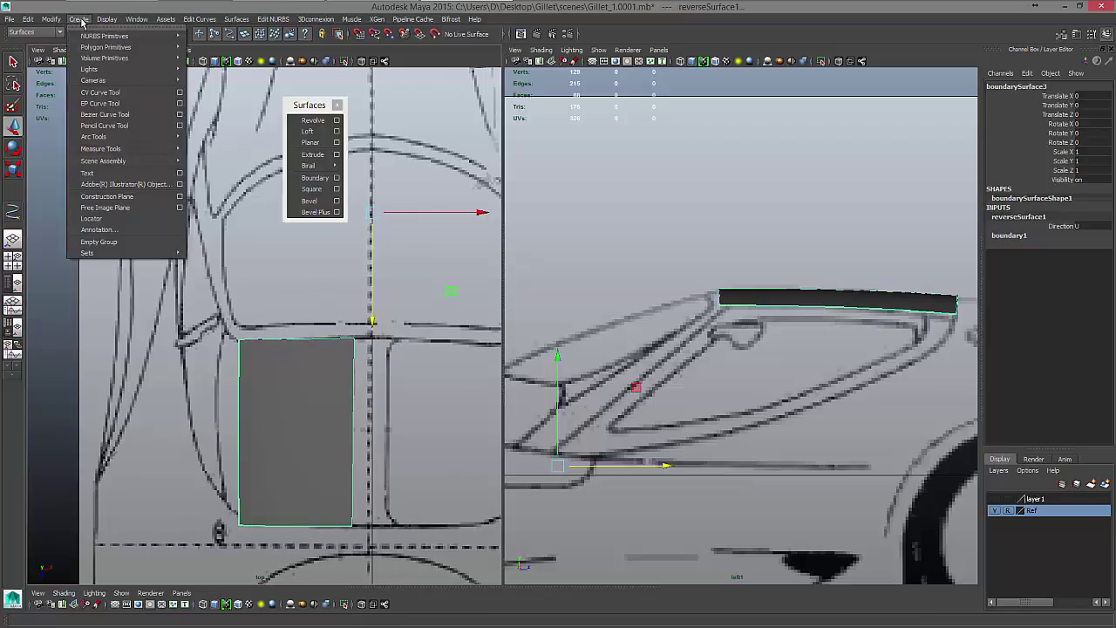
pyautogui.click(120, 106)
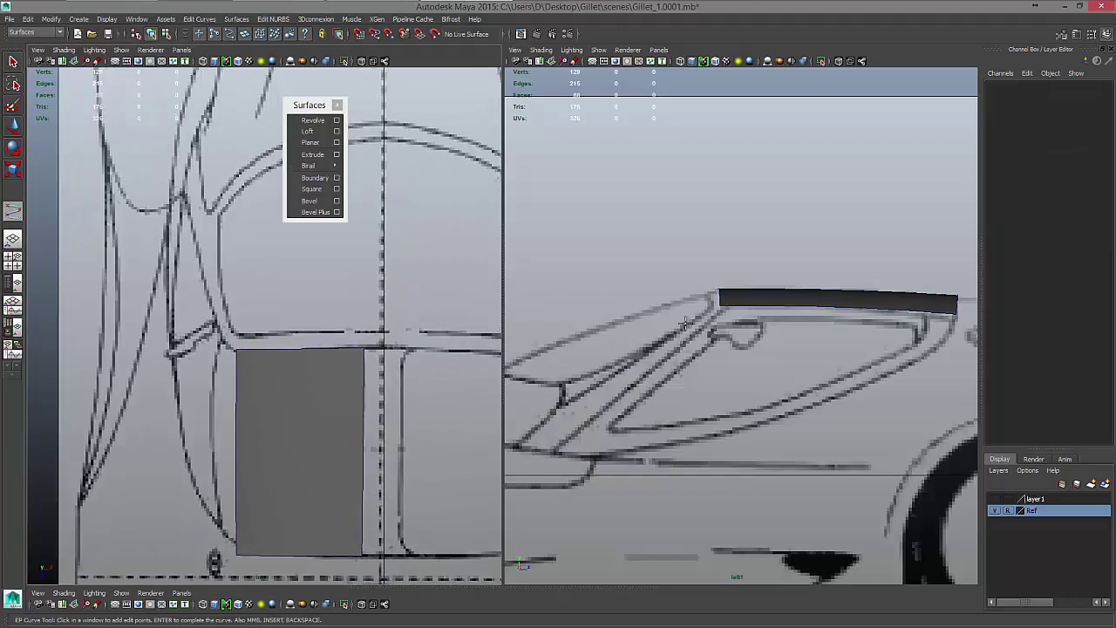
pyautogui.click(726, 305)
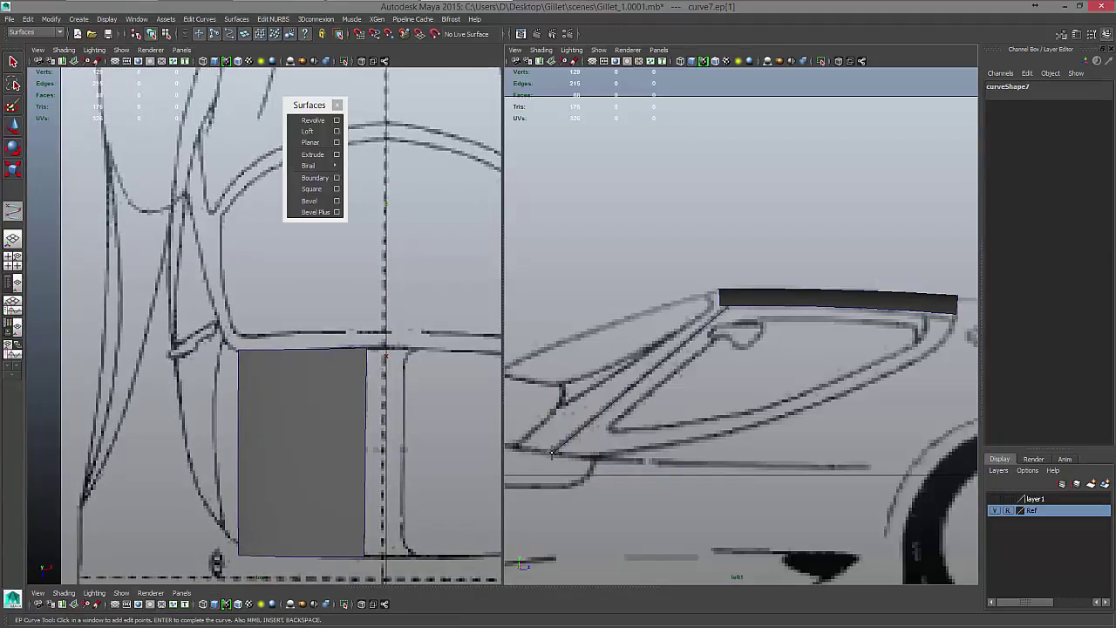
pyautogui.press('q')
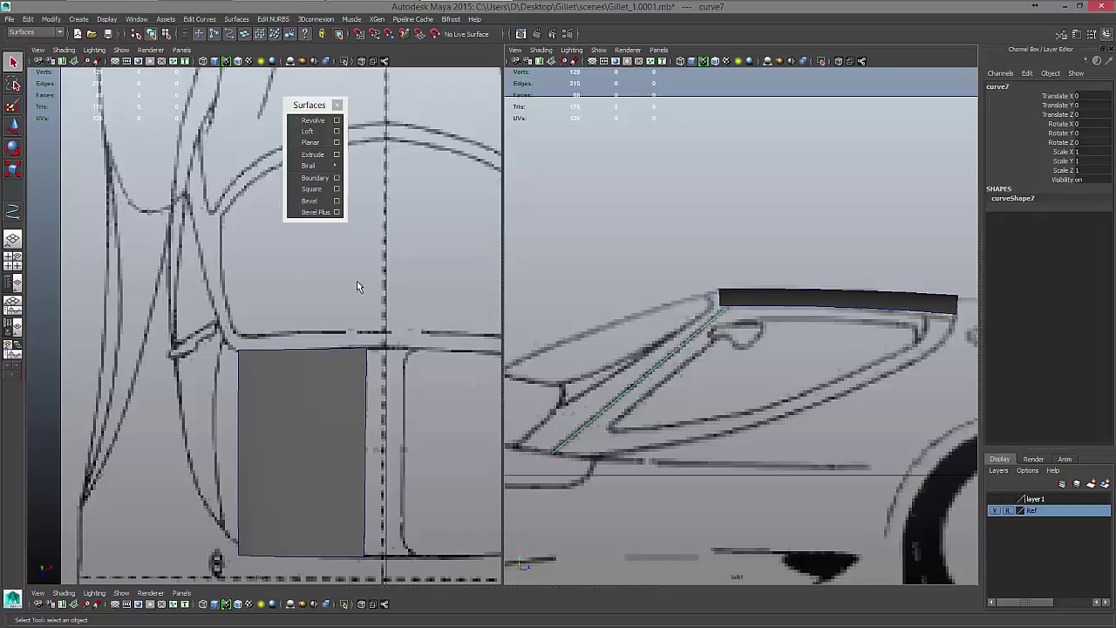
# Draw a four-point CV curve in the side view along the window frame's lower edge, from the roof's rear lower corner to the pillar's base
pyautogui.click(77, 19)
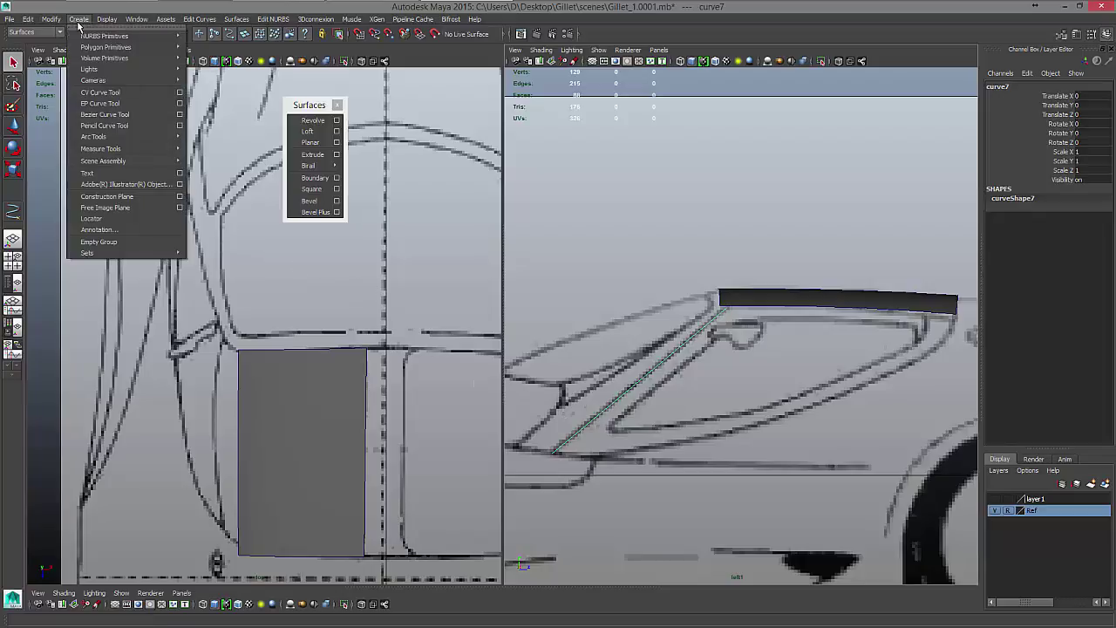
pyautogui.click(104, 93)
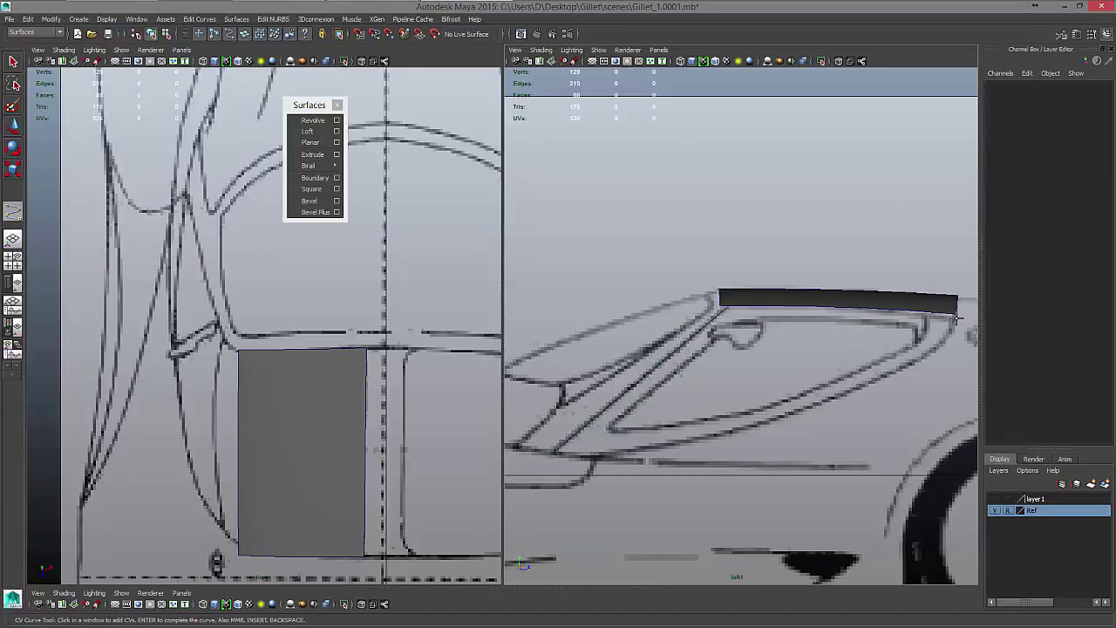
pyautogui.click(956, 319)
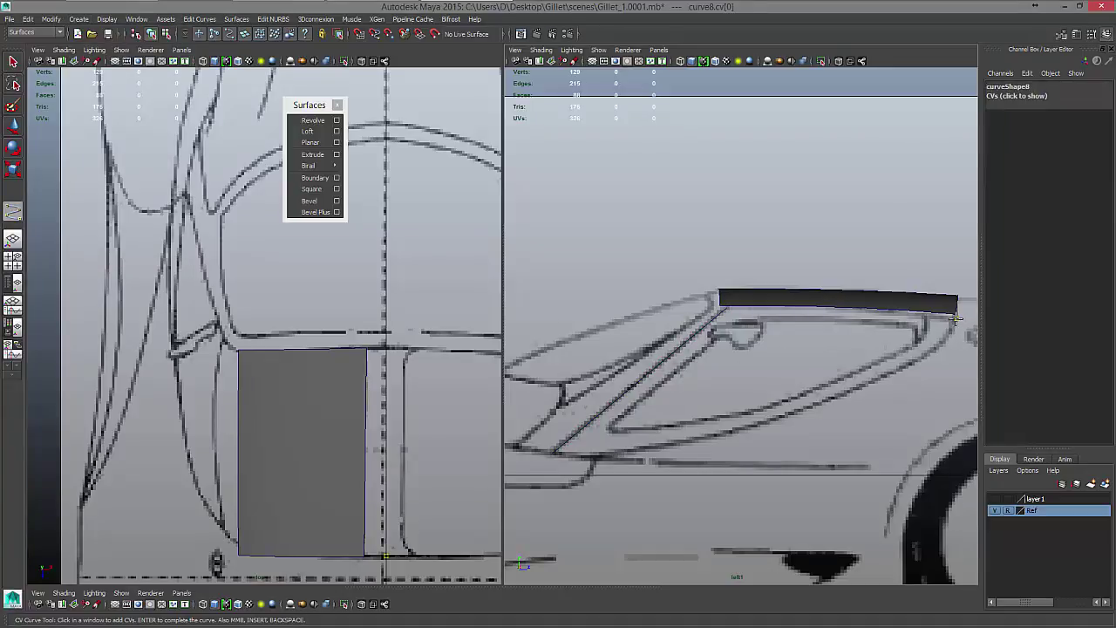
pyautogui.click(871, 381)
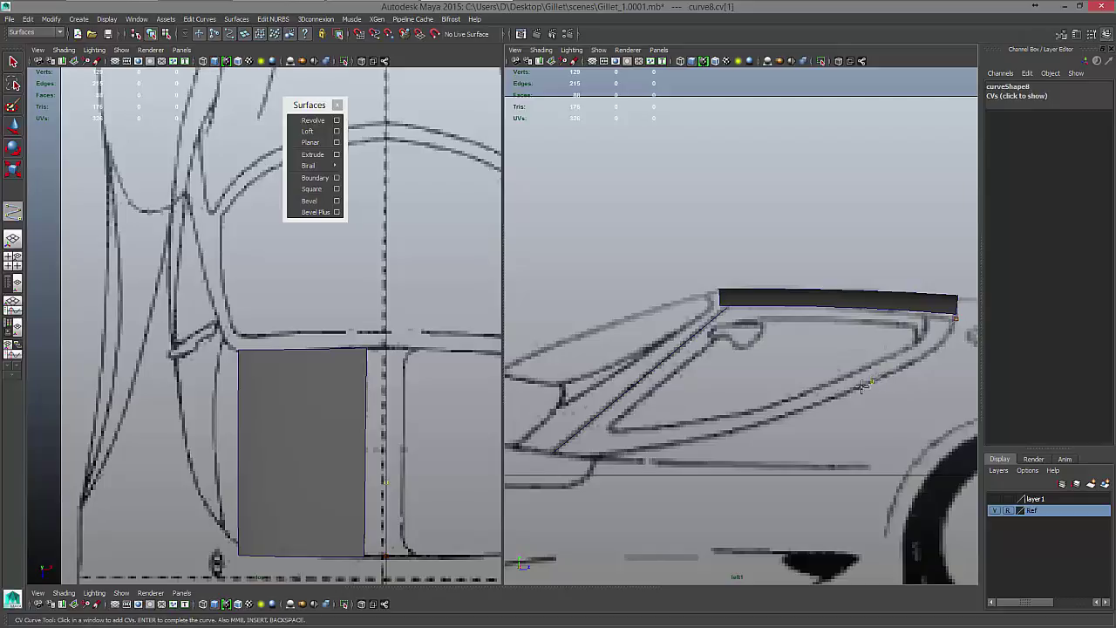
pyautogui.click(724, 431)
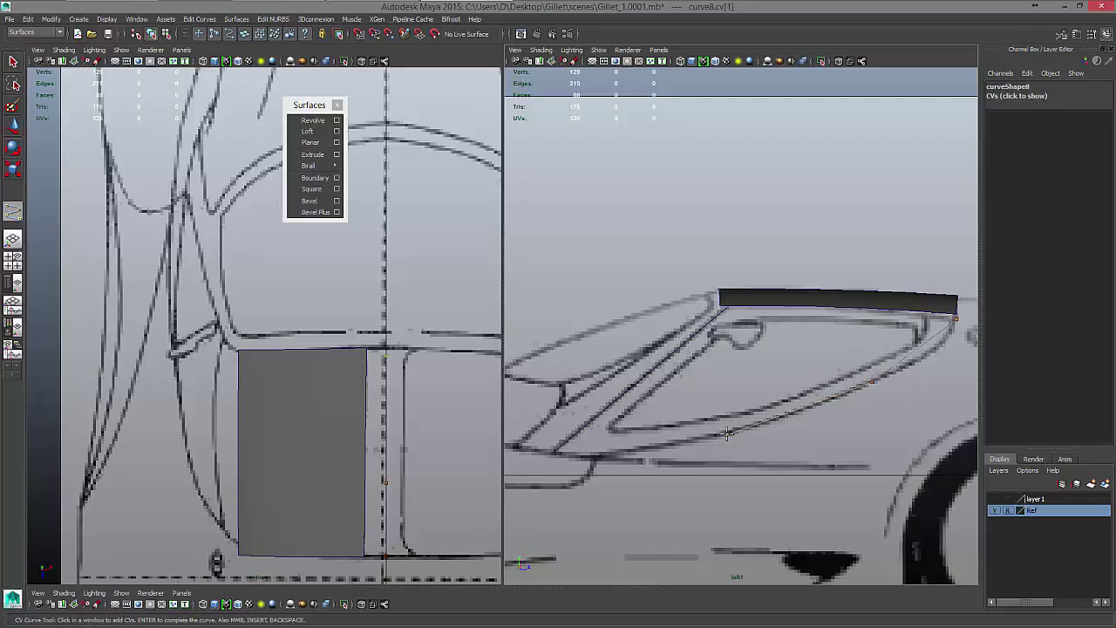
pyautogui.click(554, 451)
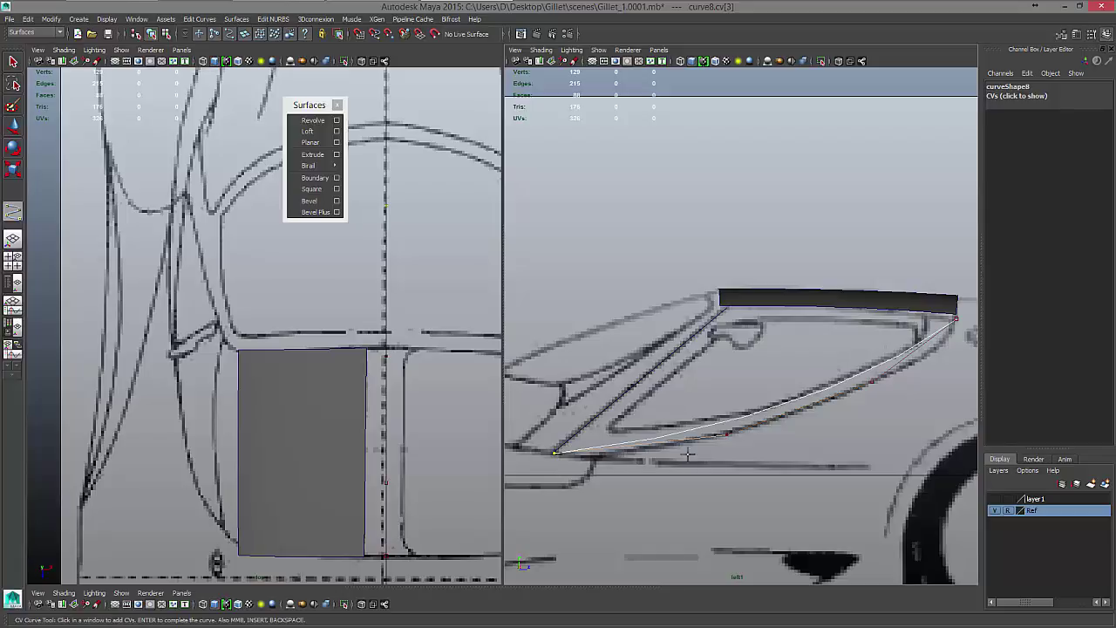
pyautogui.press('Return')
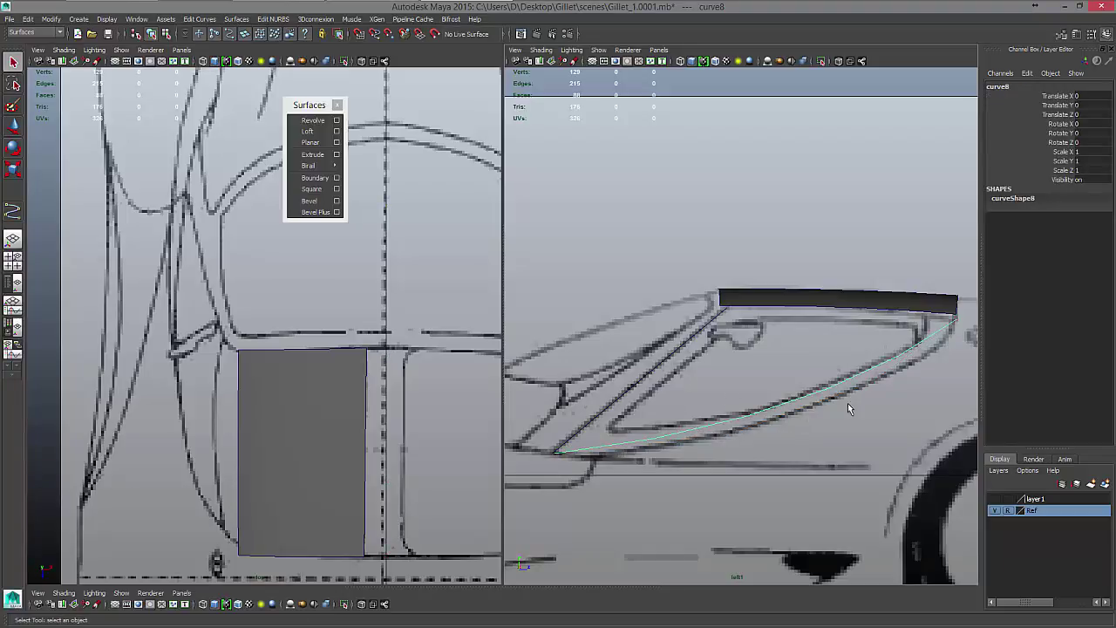
# Move the new curve's middle control vertices in the side view, starting with the rear one, to match the frame's lower reference line
pyautogui.rightClick(883, 366)
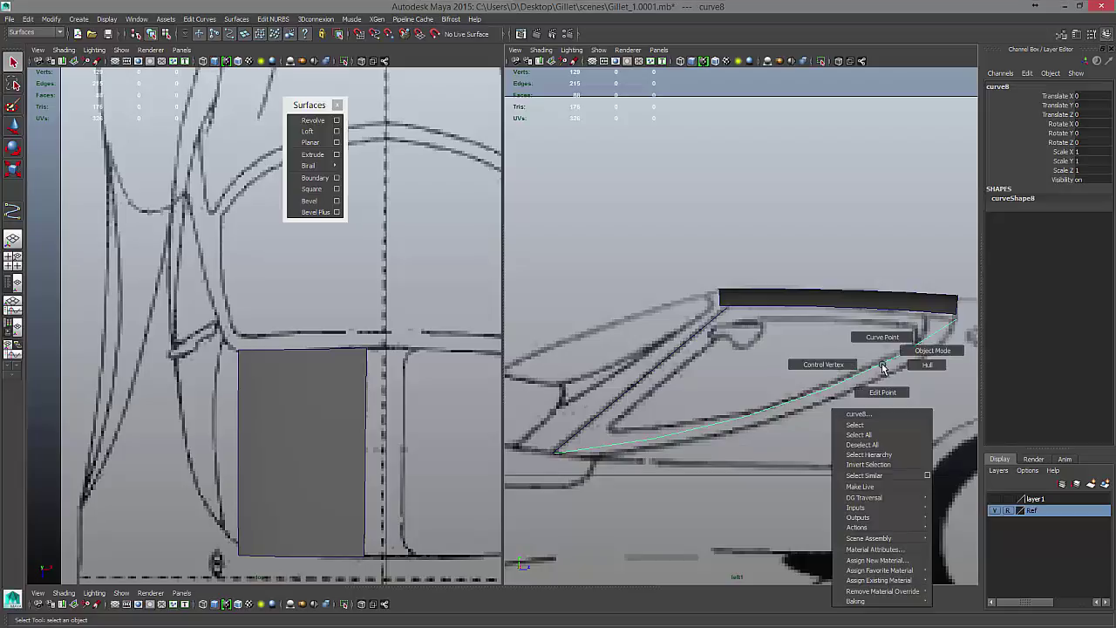
pyautogui.moveTo(883, 366); pyautogui.dragTo(842, 365, button='right')
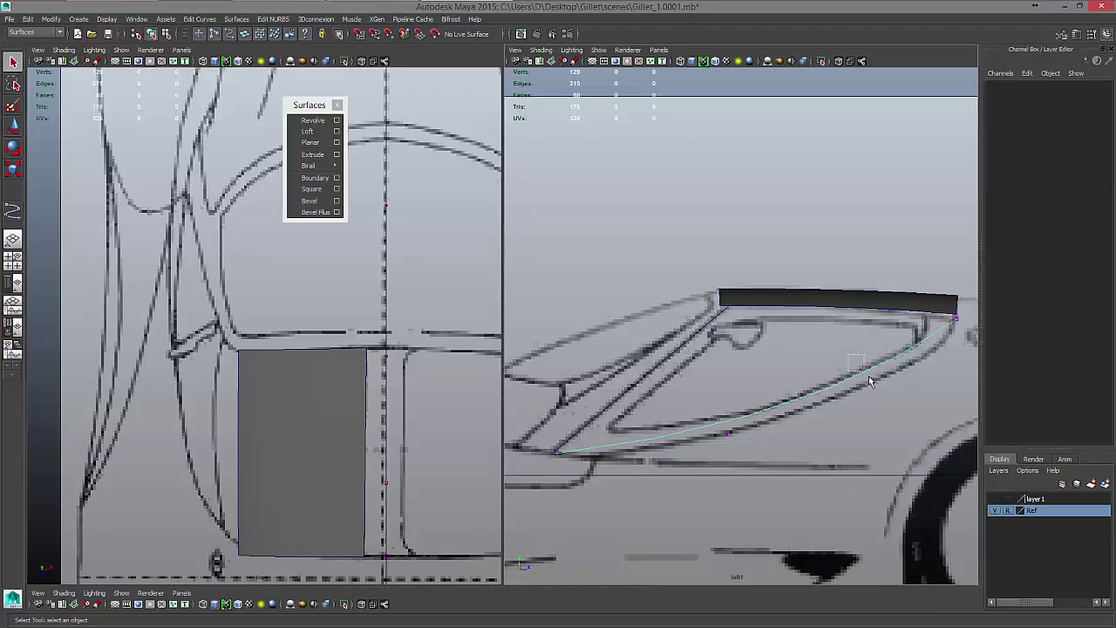
pyautogui.moveTo(869, 376); pyautogui.dragTo(874, 384)
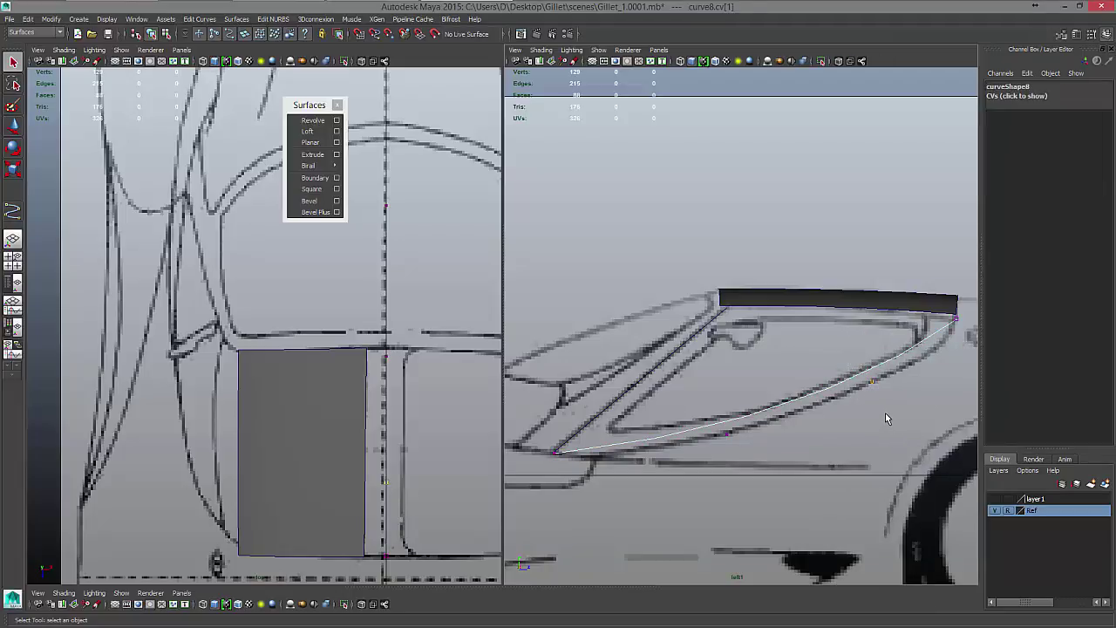
pyautogui.press('w')
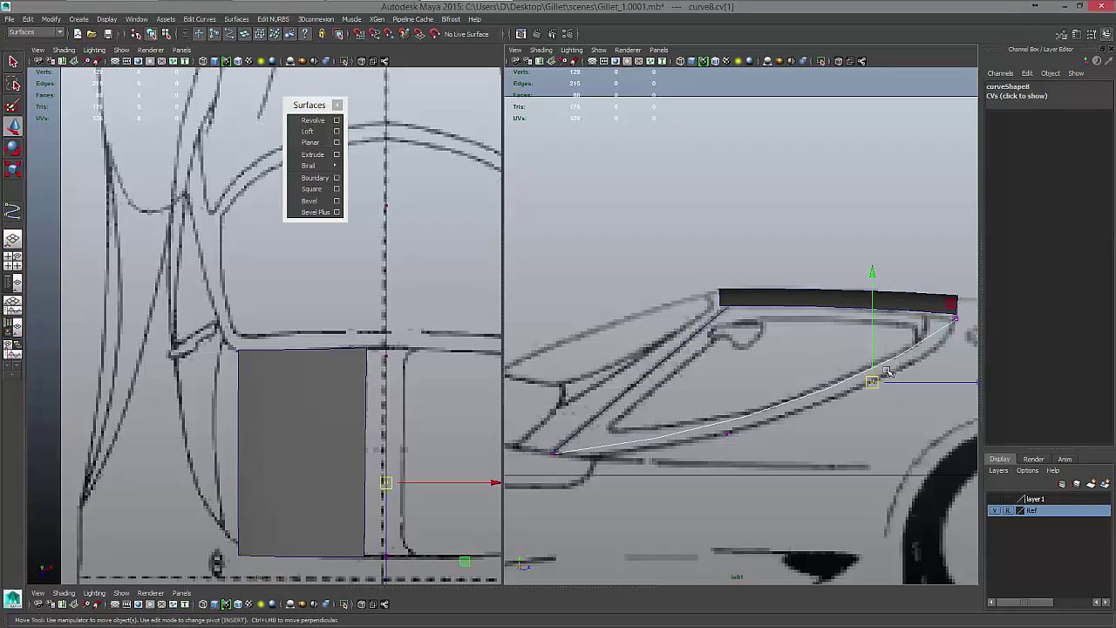
pyautogui.moveTo(882, 373)
pyautogui.keyDown('alt'); pyautogui.mouseDown(button='middle')
pyautogui.moveTo(892, 374)
pyautogui.moveTo(800, 371)
pyautogui.mouseUp(button='middle'); pyautogui.keyUp('alt')
pyautogui.moveTo(783, 375); pyautogui.dragTo(854, 381)
pyautogui.keyDown('alt'); pyautogui.moveTo(629, 401); pyautogui.dragTo(667, 383, button='middle'); pyautogui.keyUp('alt')
pyautogui.click(702, 415)
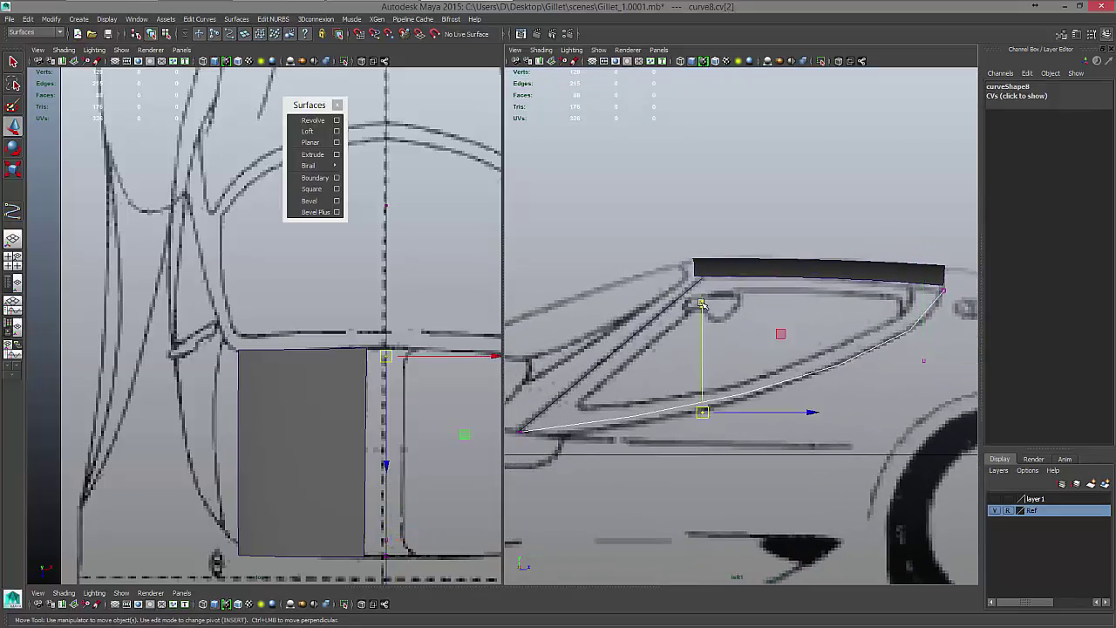